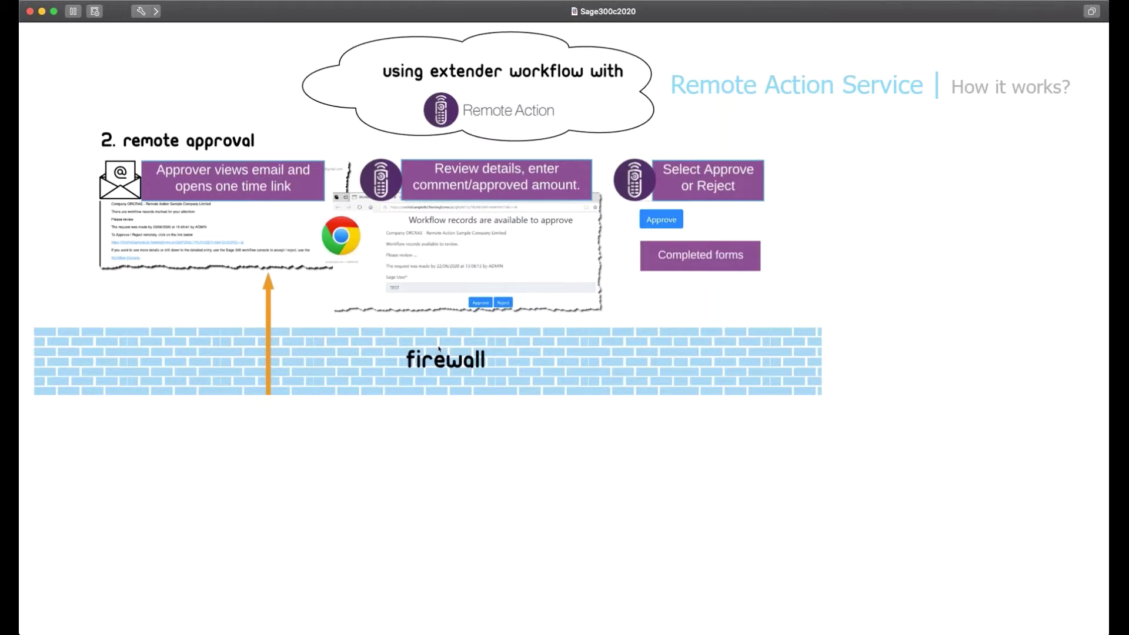
- Advance through the remaining workflow builds to the AR Credit Limit Demo title slide
key(Right)
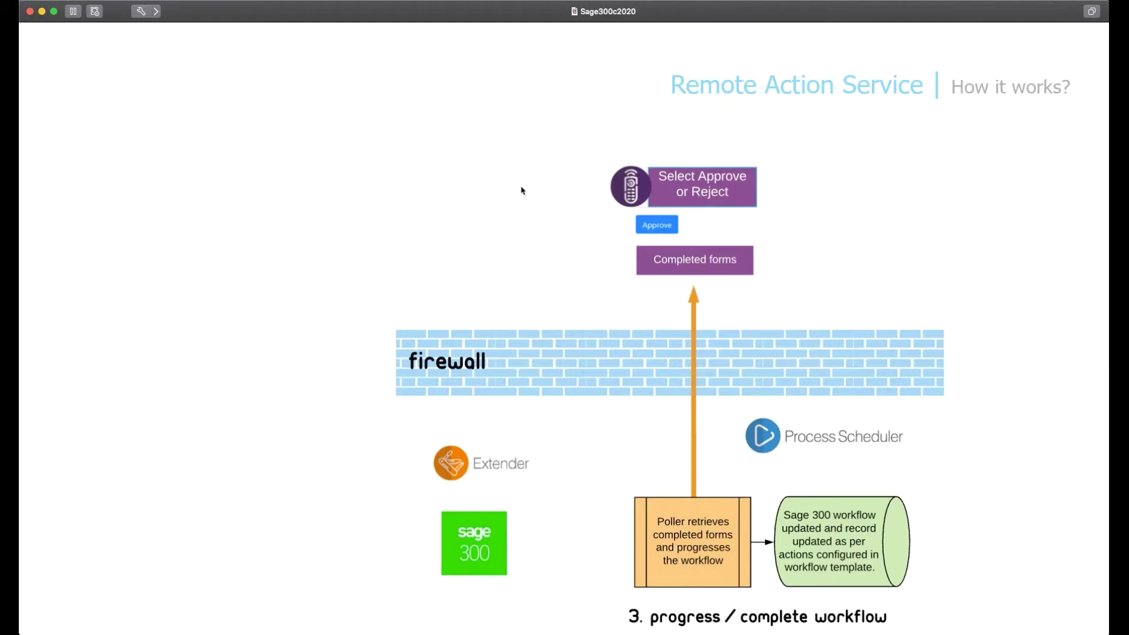
key(Right)
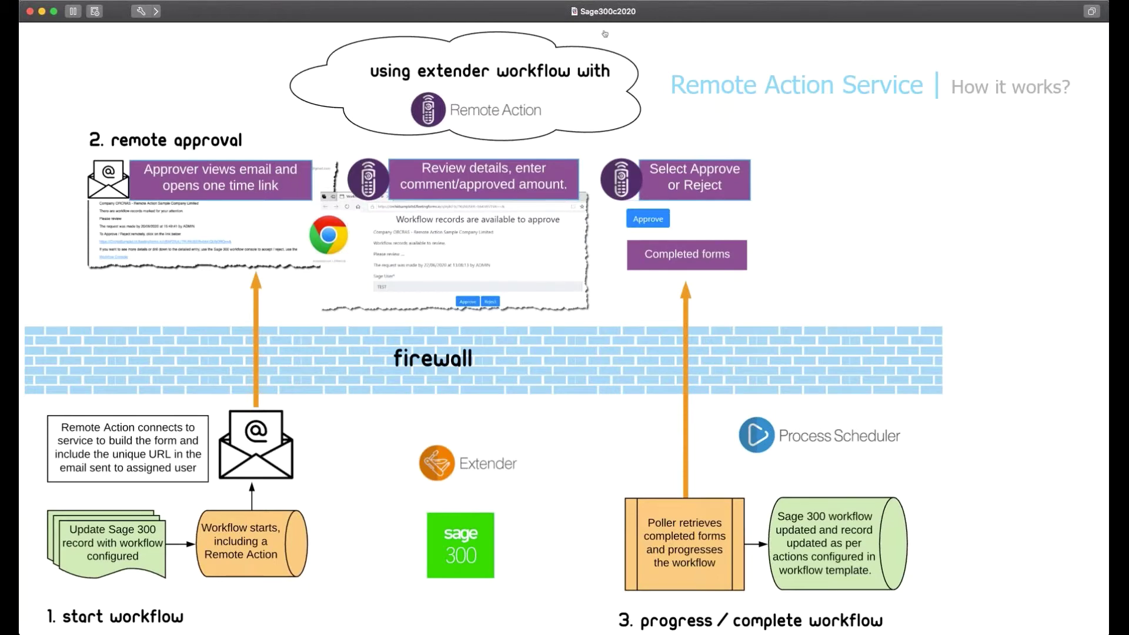
key(Right)
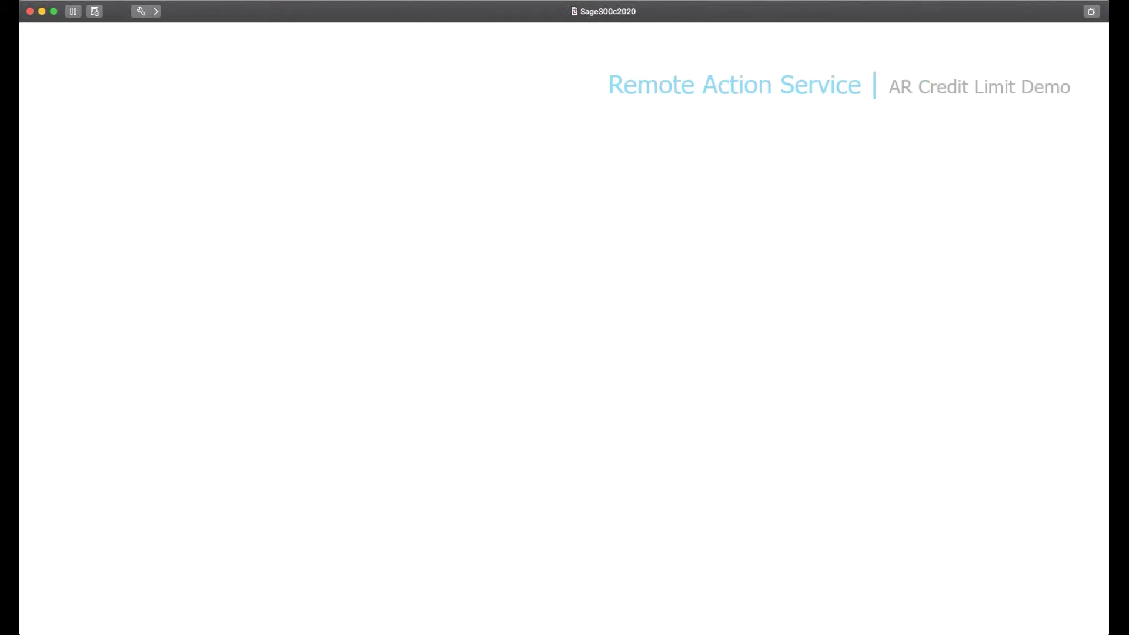
- Reveal the credit limit demo diagram, then advance to the AP Invoice Batch Demo slide
key(Right)
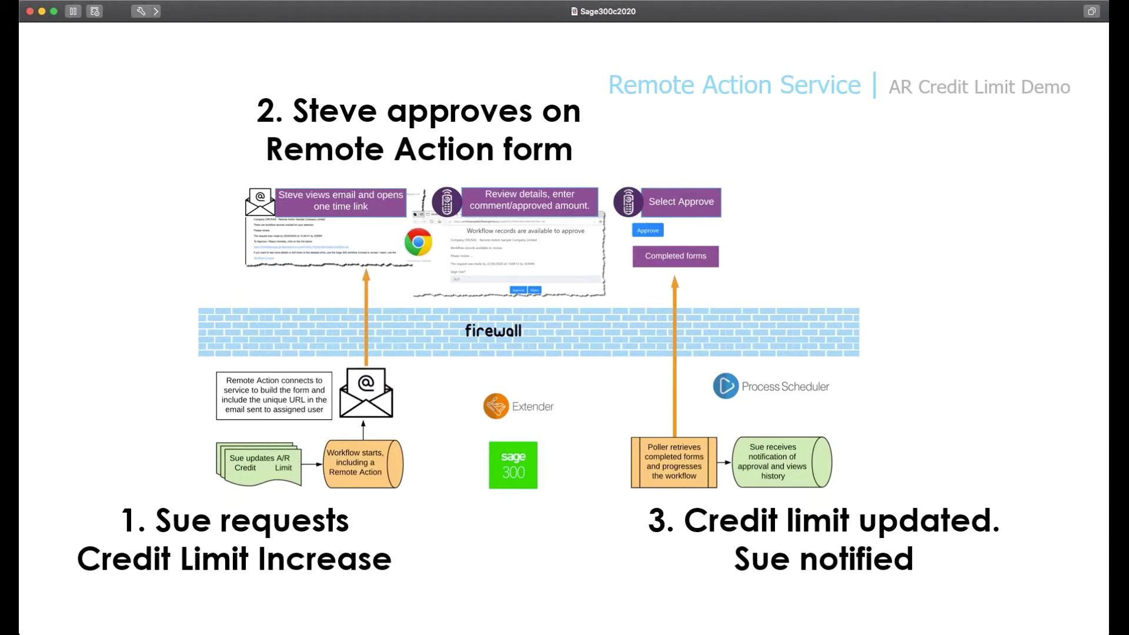
key(Right)
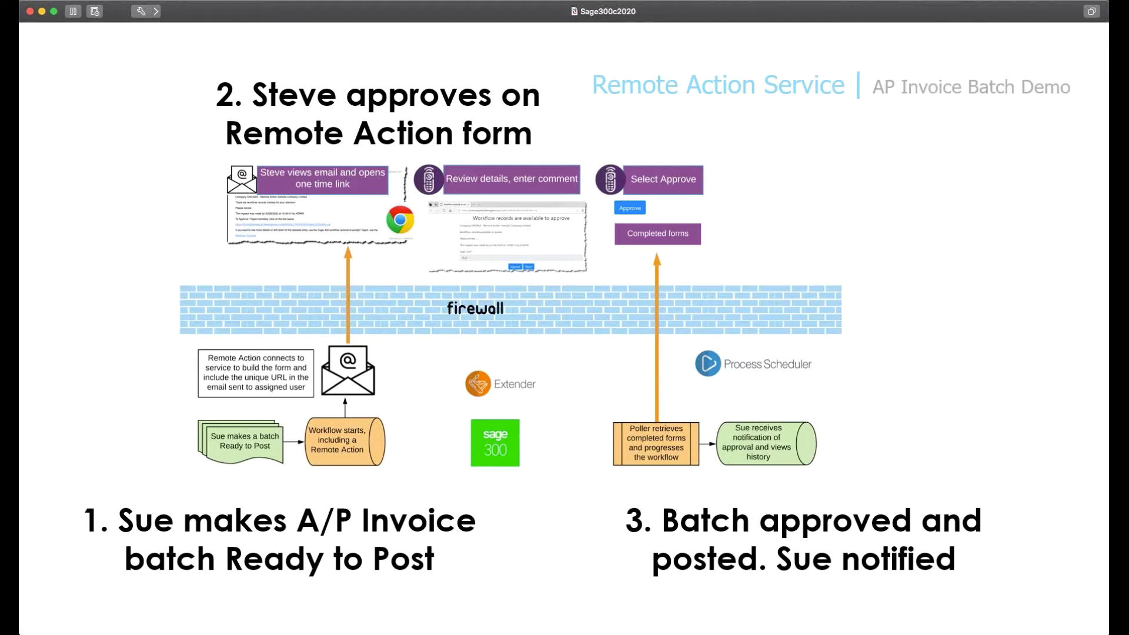
- Leave the slideshow and return to Sage 300's A/R Customers folder
key(alt+Tab)
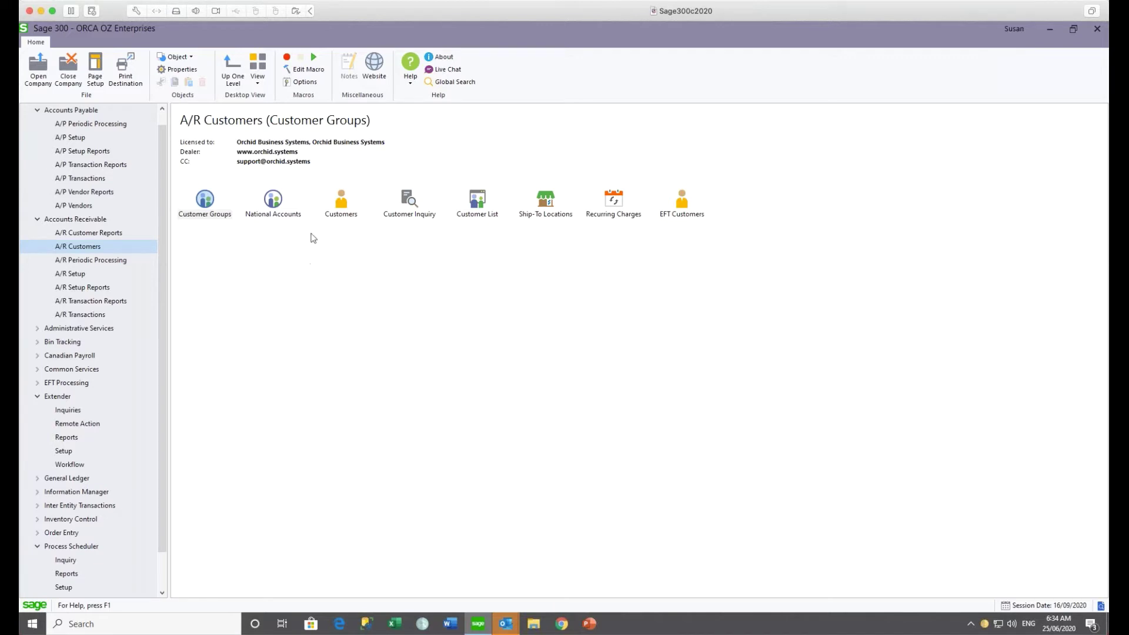
- Open the A/R Customers form and load customer 1200
click(343, 213)
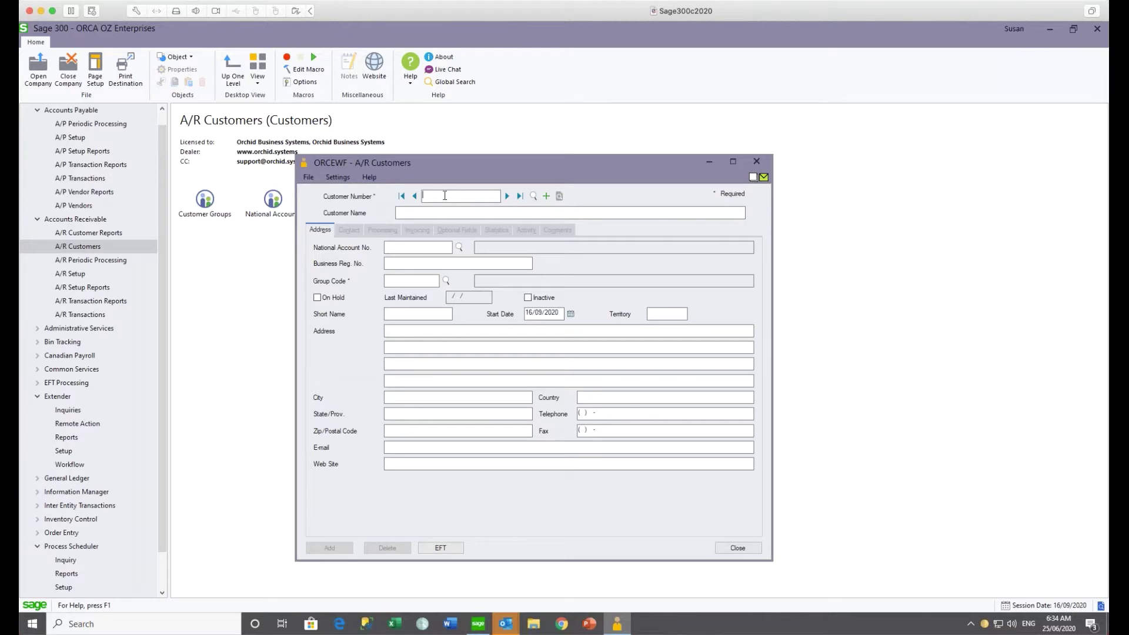
click(444, 196)
text(1200)
key(Tab)
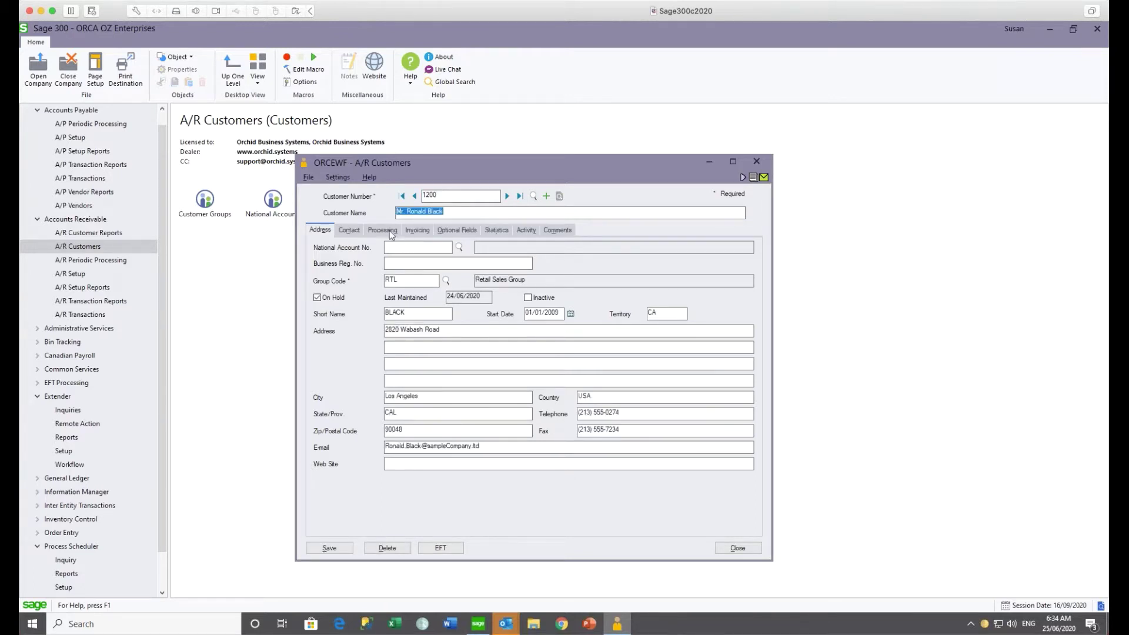
- On the Processing tab, change the credit limit from 65,000.00 to 70,000.00 and save
click(391, 231)
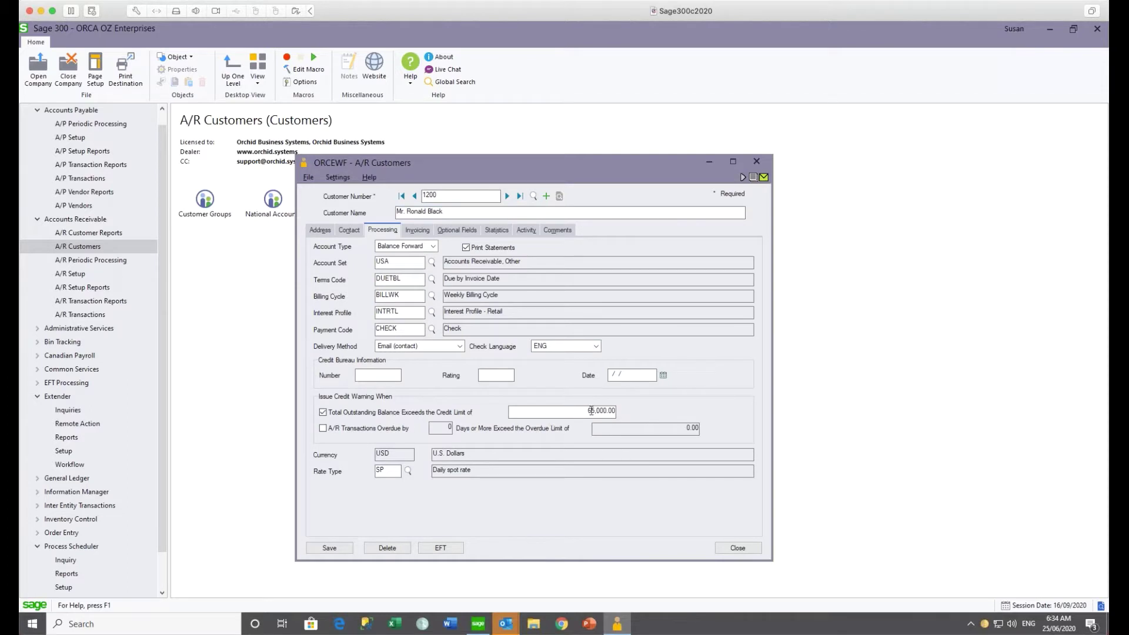
drag(586, 411, 616, 413)
text(70000)
key(Tab)
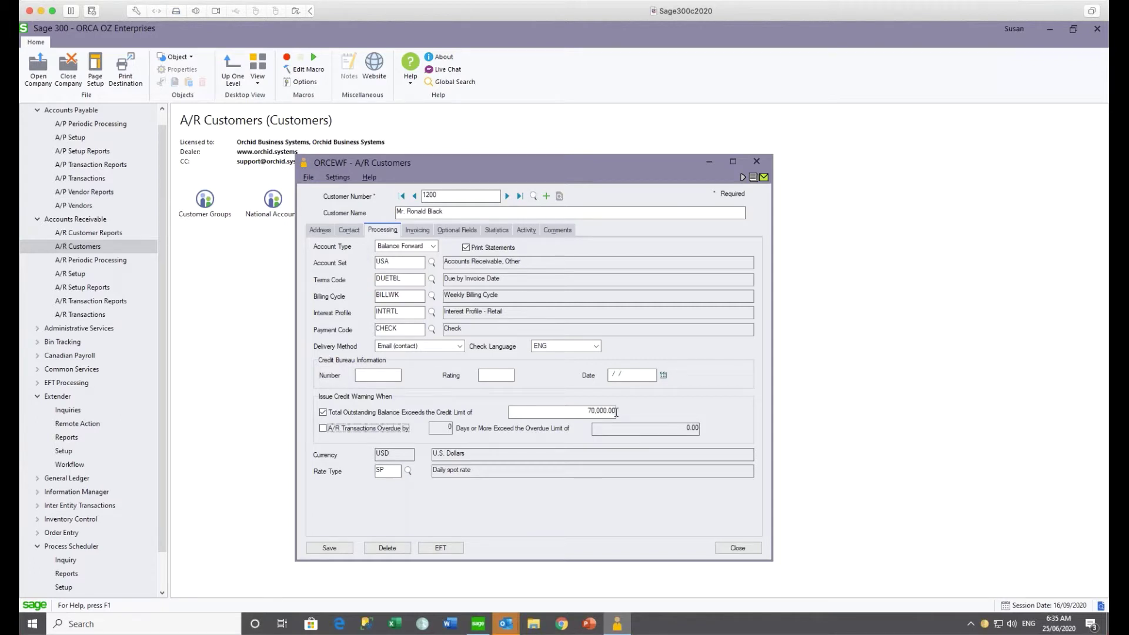
click(323, 549)
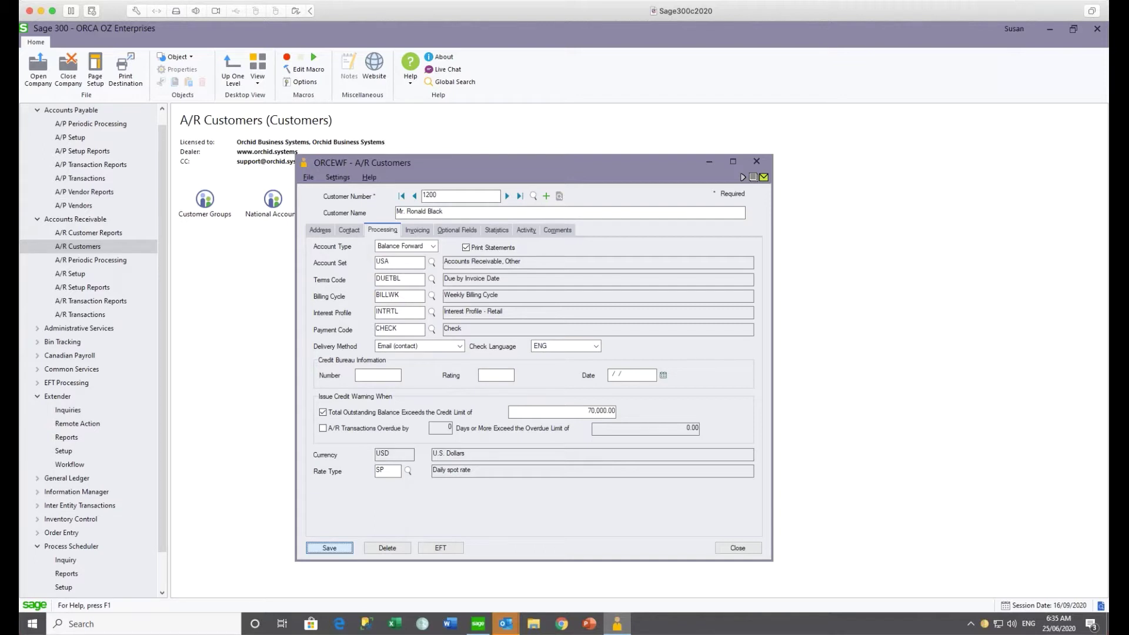
key(Return)
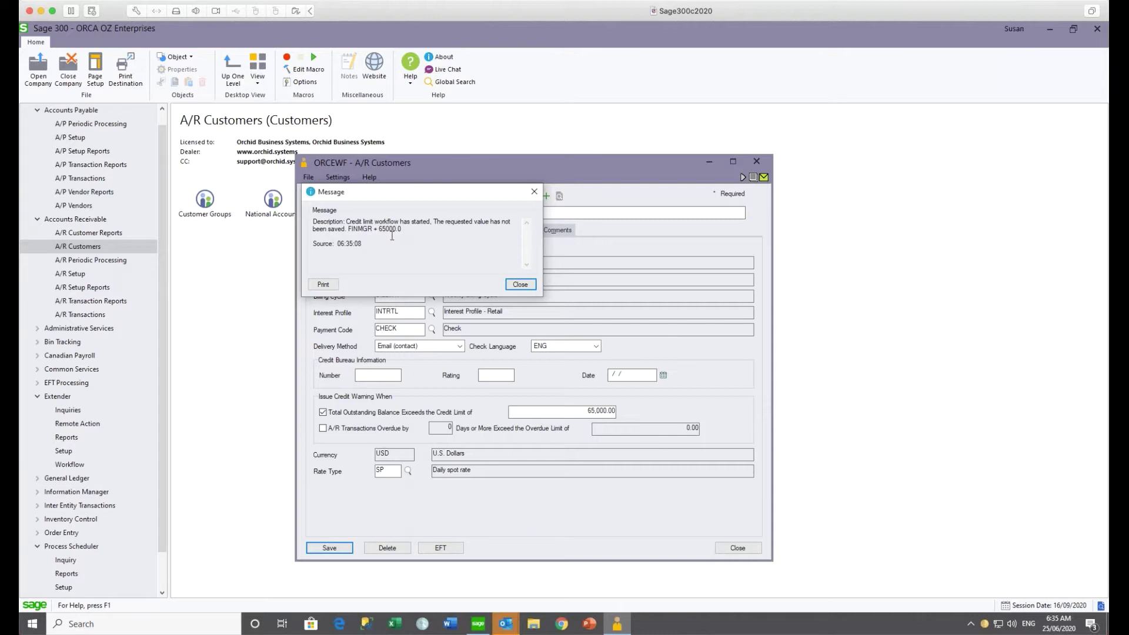
- Dismiss the workflow-started message, review the customer's linked workflows, and close the customer form
click(520, 285)
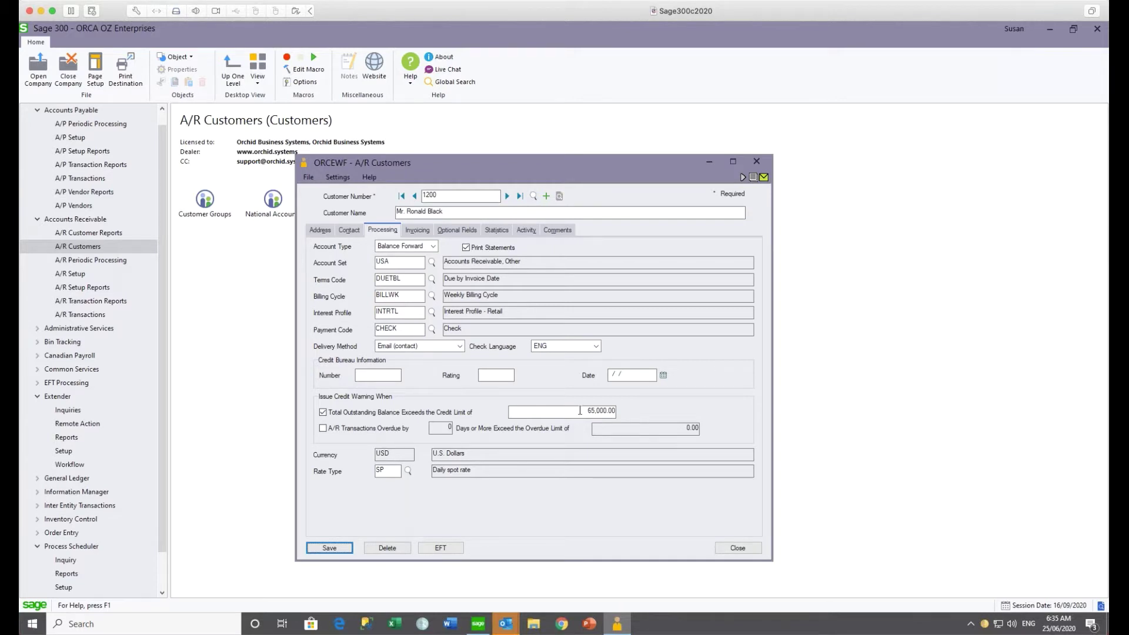
click(743, 178)
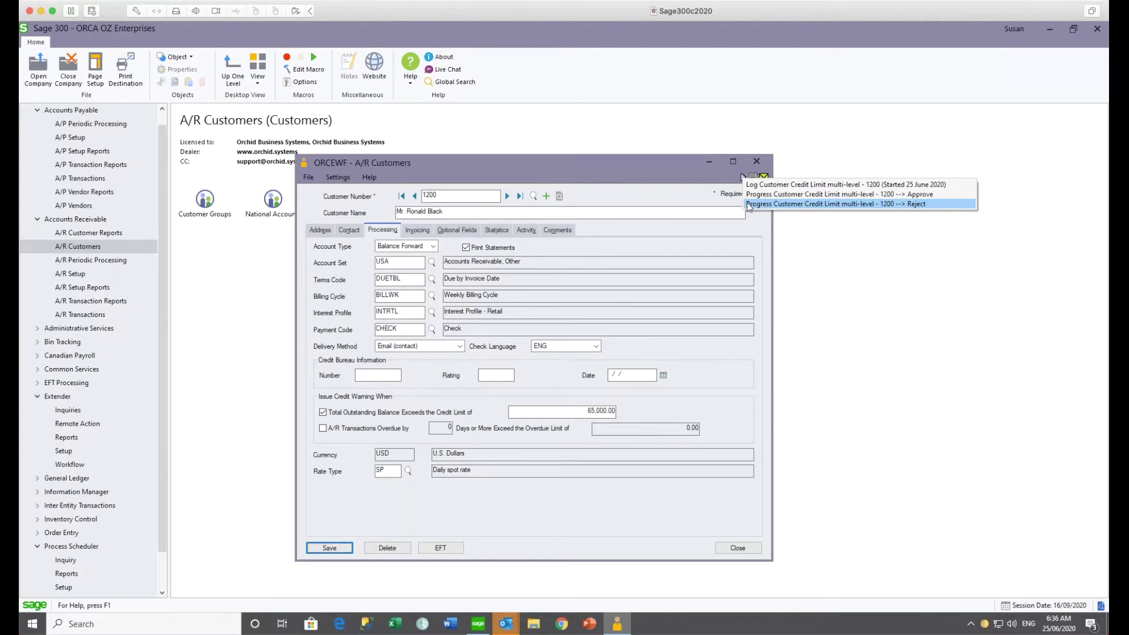
click(758, 162)
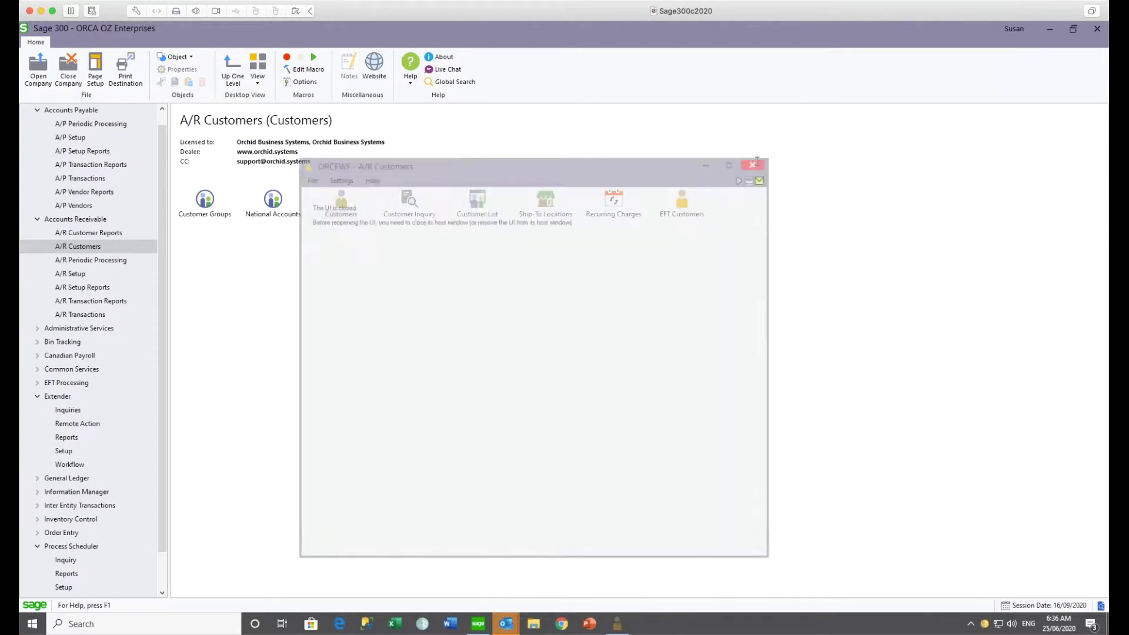
click(97, 178)
- Post A/P invoice batch 113 (Website redevelopment), acknowledge the approval hold, and close the batch list
double_click(206, 207)
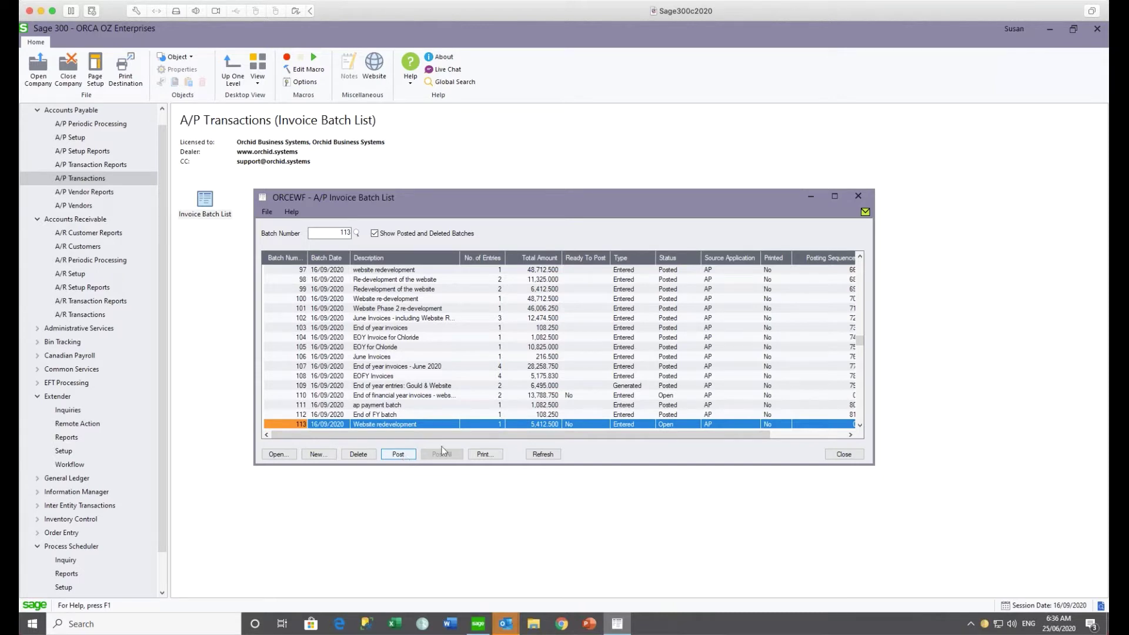
click(570, 424)
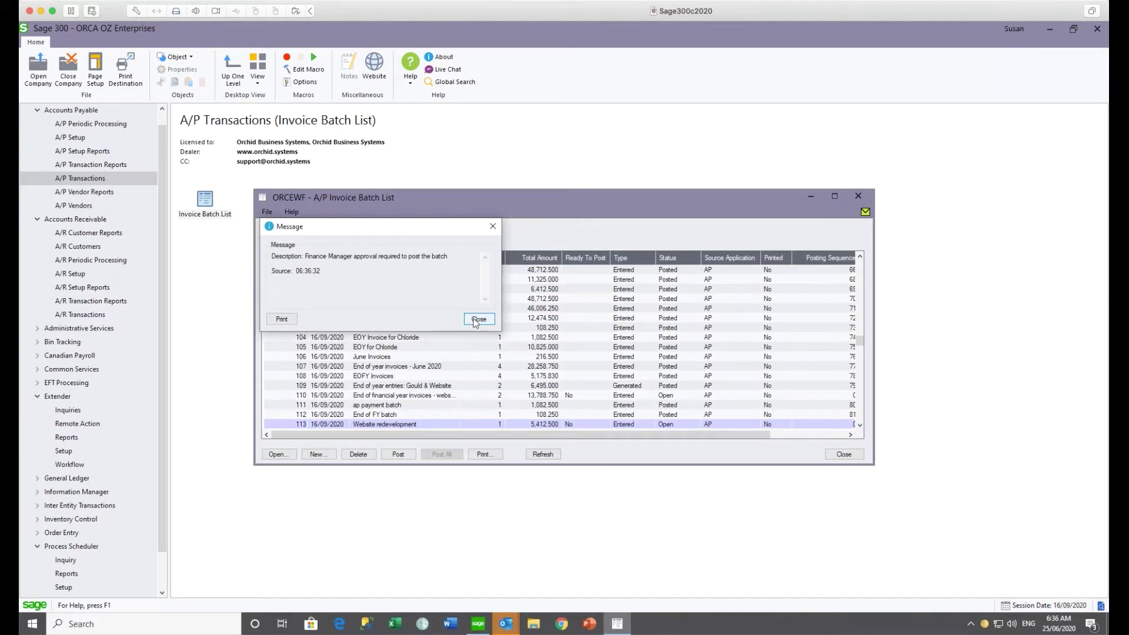
click(478, 320)
click(857, 198)
click(71, 464)
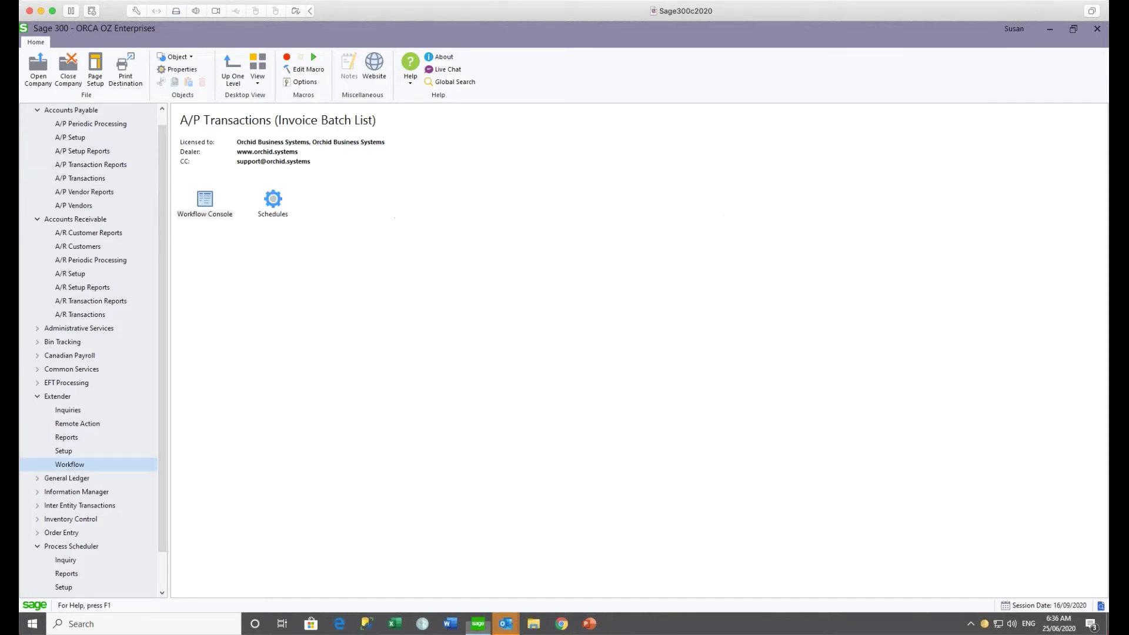
double_click(206, 206)
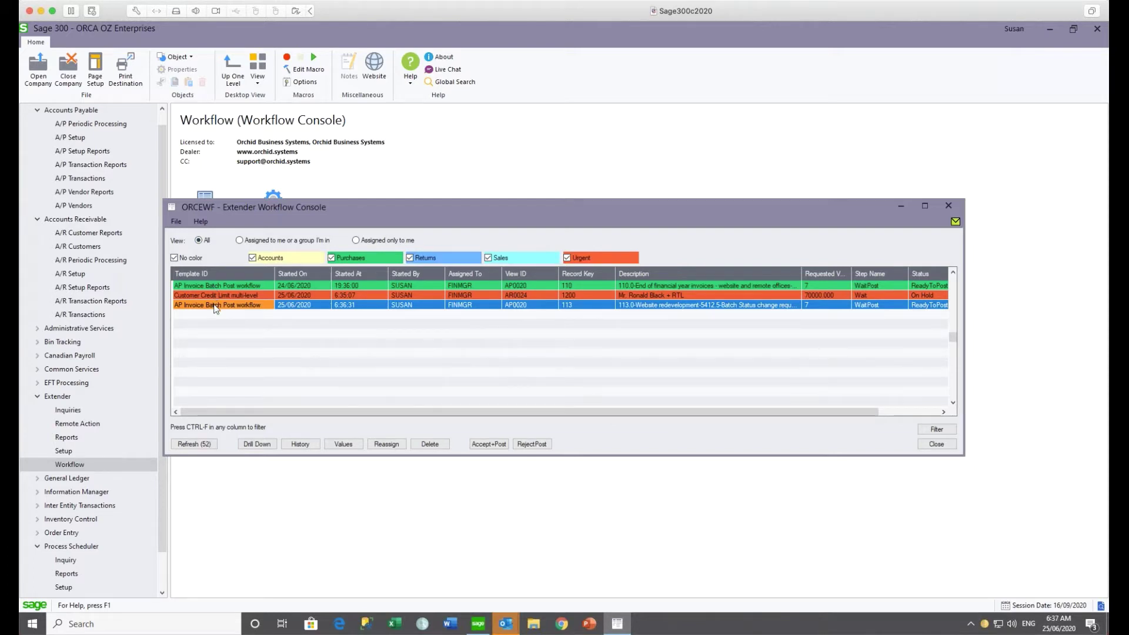
click(213, 296)
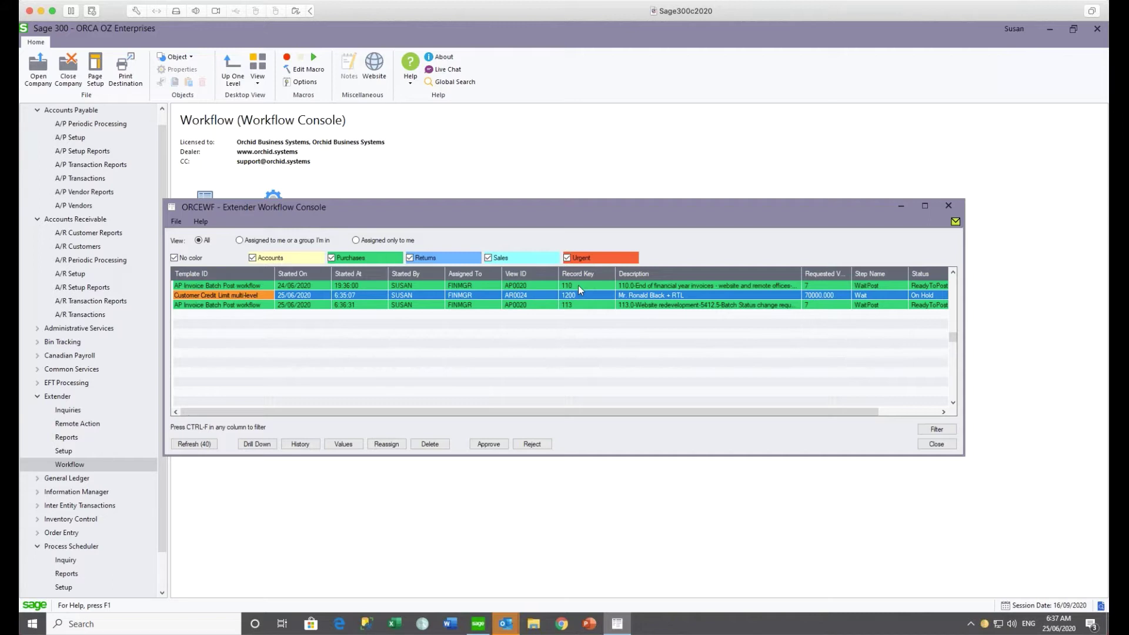
click(901, 206)
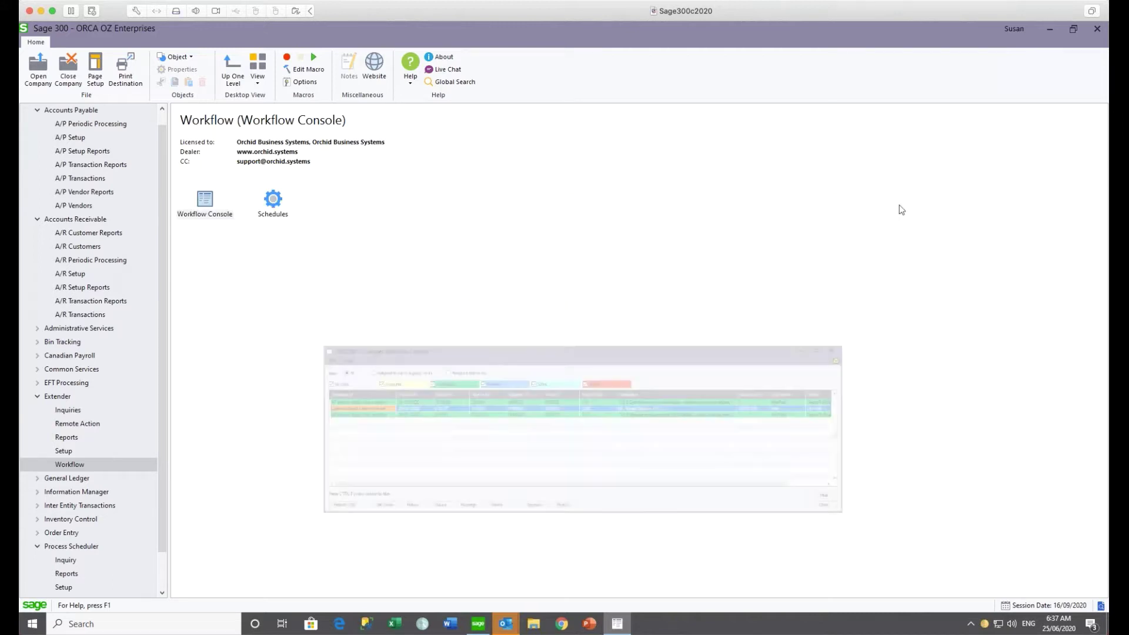
- Switch to the Outlook inbox and fetch new mail for all folders
mouse_move(506, 624)
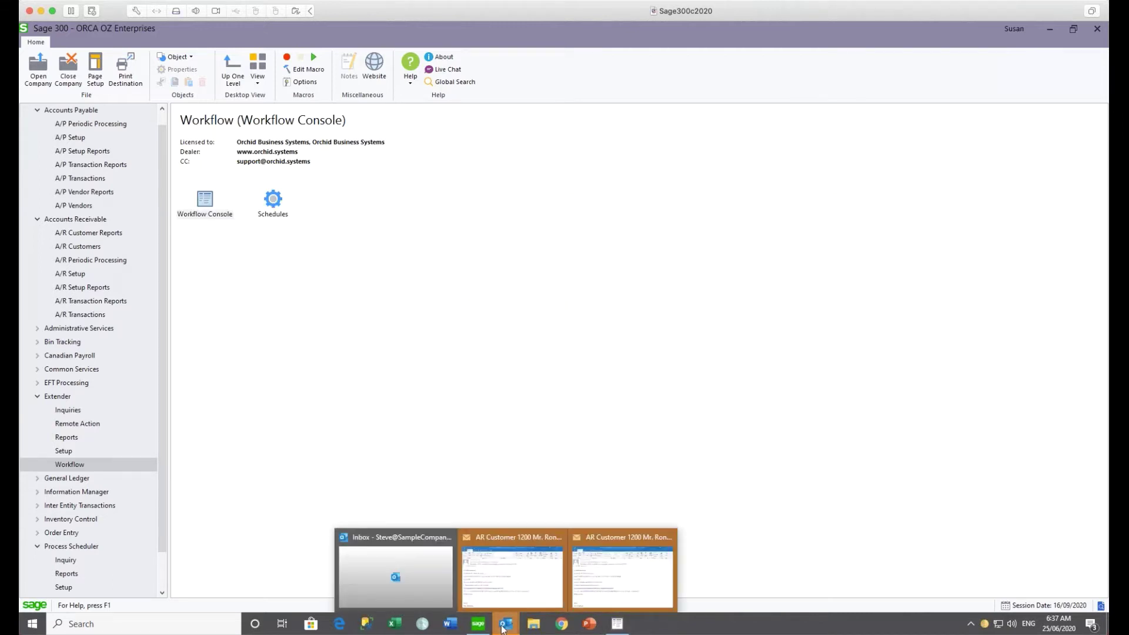
click(396, 578)
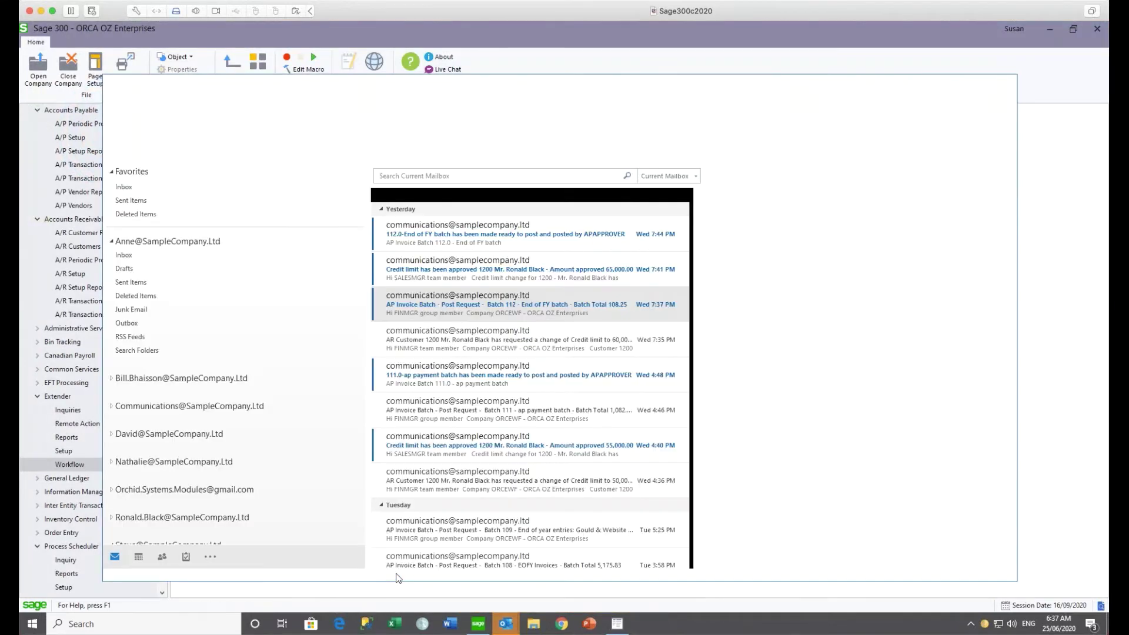
click(857, 135)
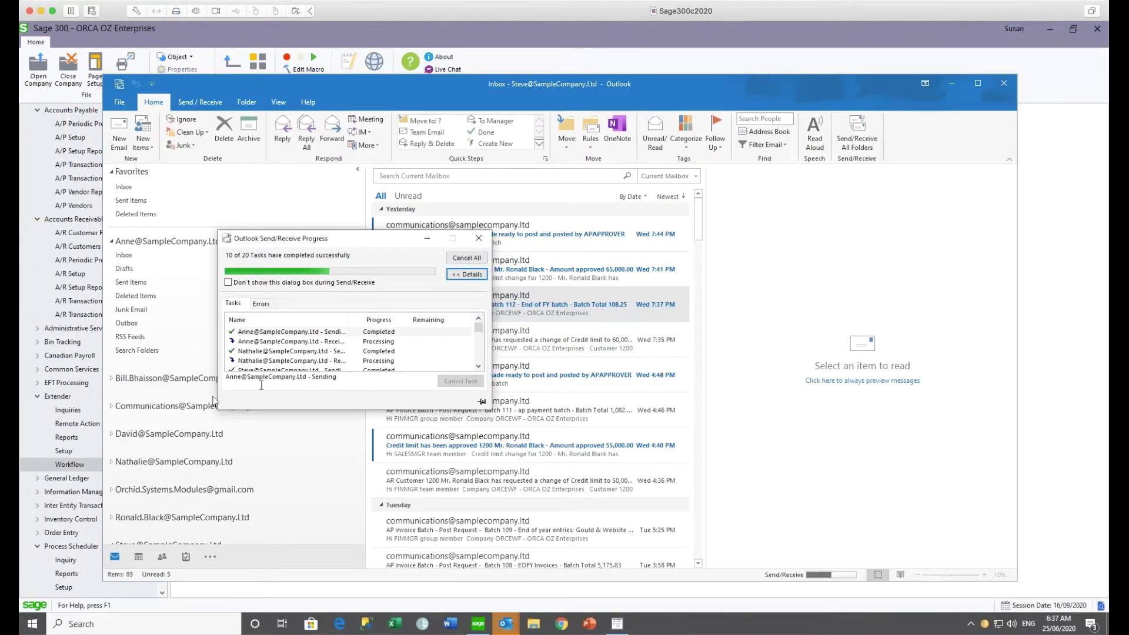
- Open the 6:35 AM AR Customer credit limit request email in its own window
click(358, 541)
click(357, 541)
click(358, 542)
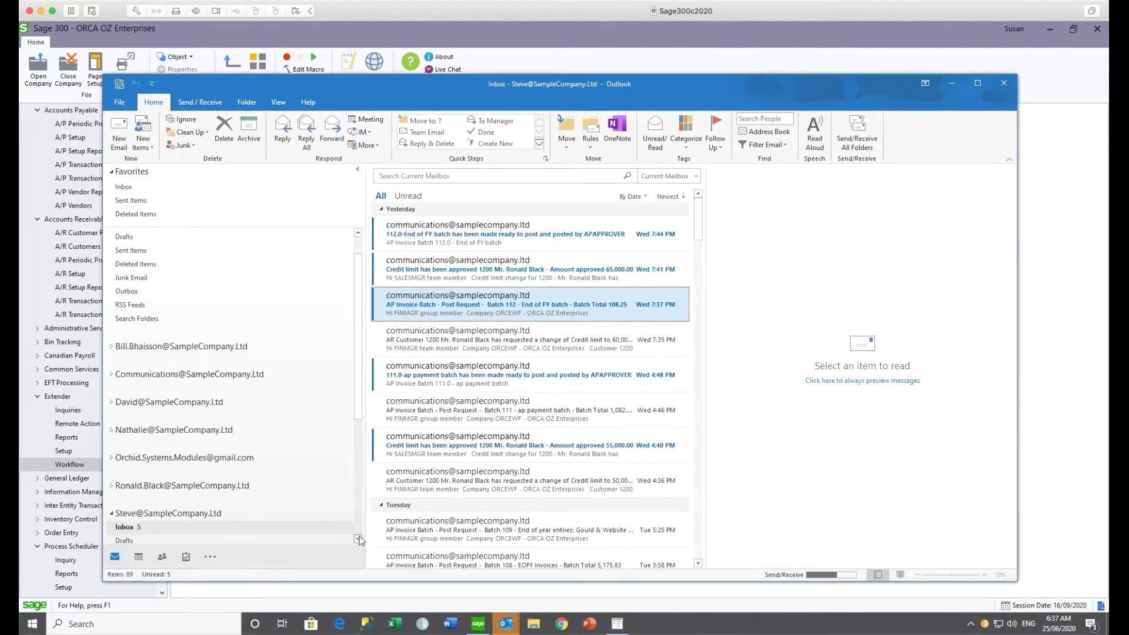
click(357, 540)
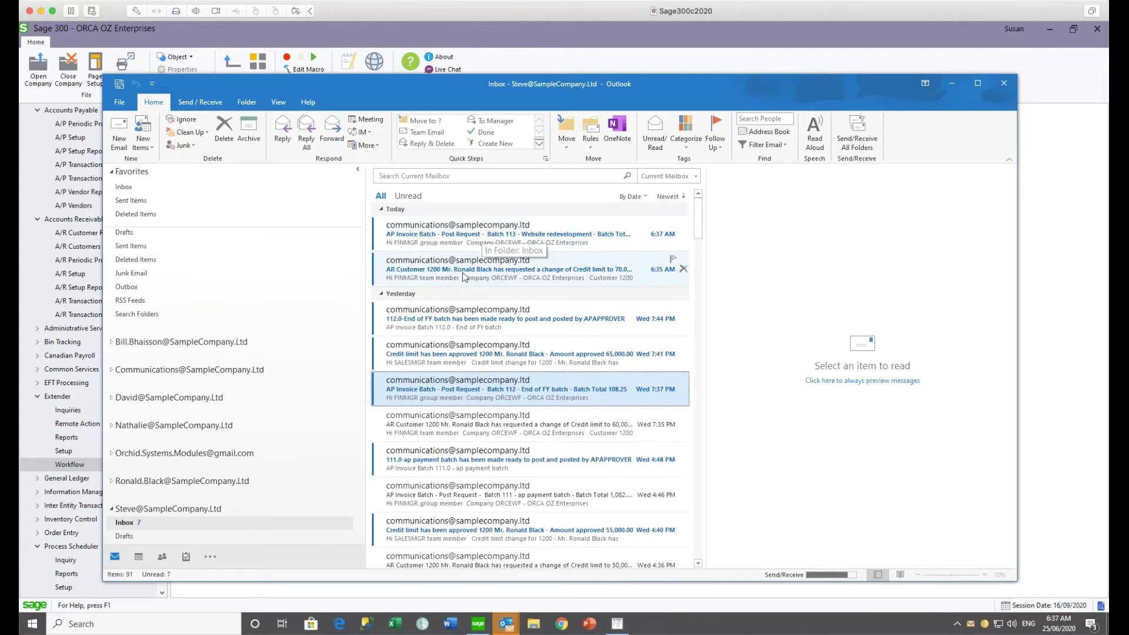
click(459, 270)
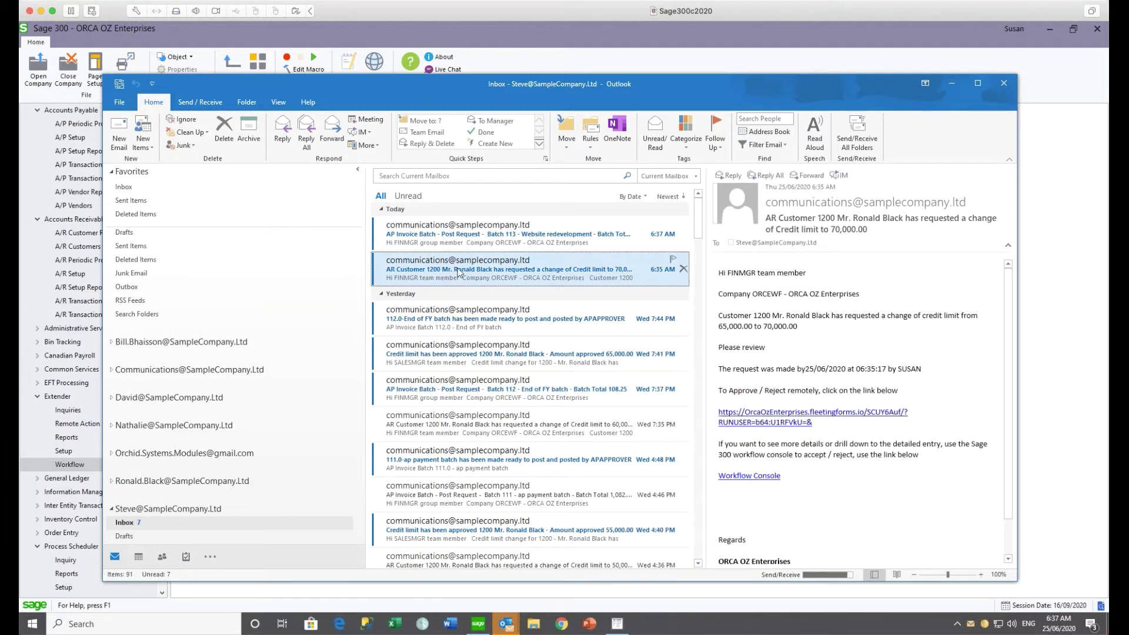
double_click(457, 268)
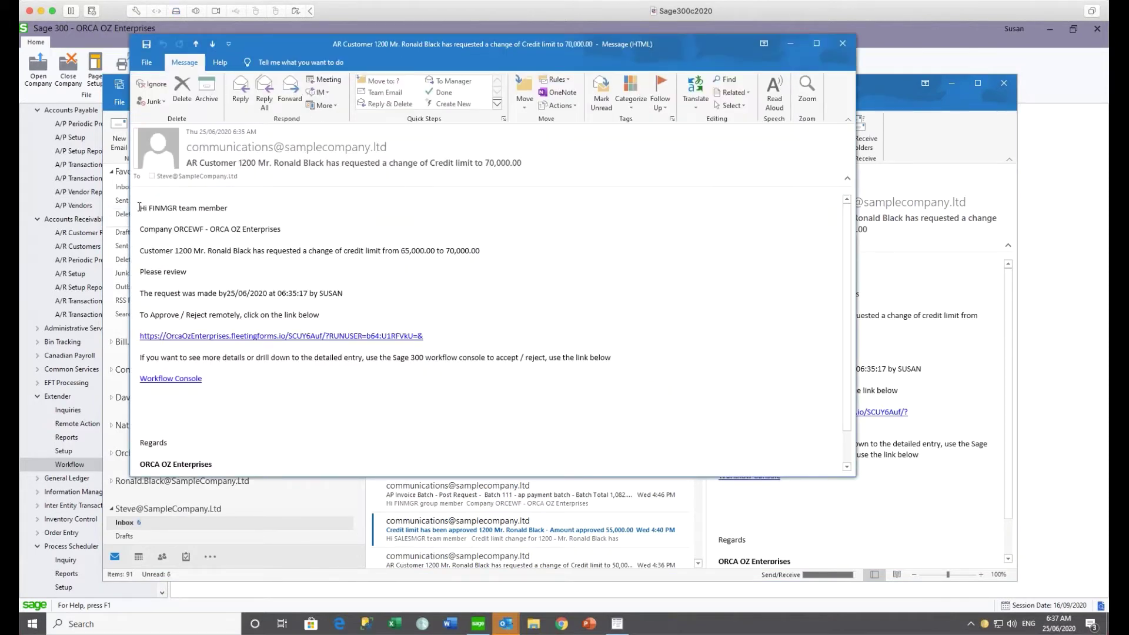
- Review the credit limit email's greeting and requester lines, then follow its fleetingforms.io approval link
drag(140, 207, 363, 302)
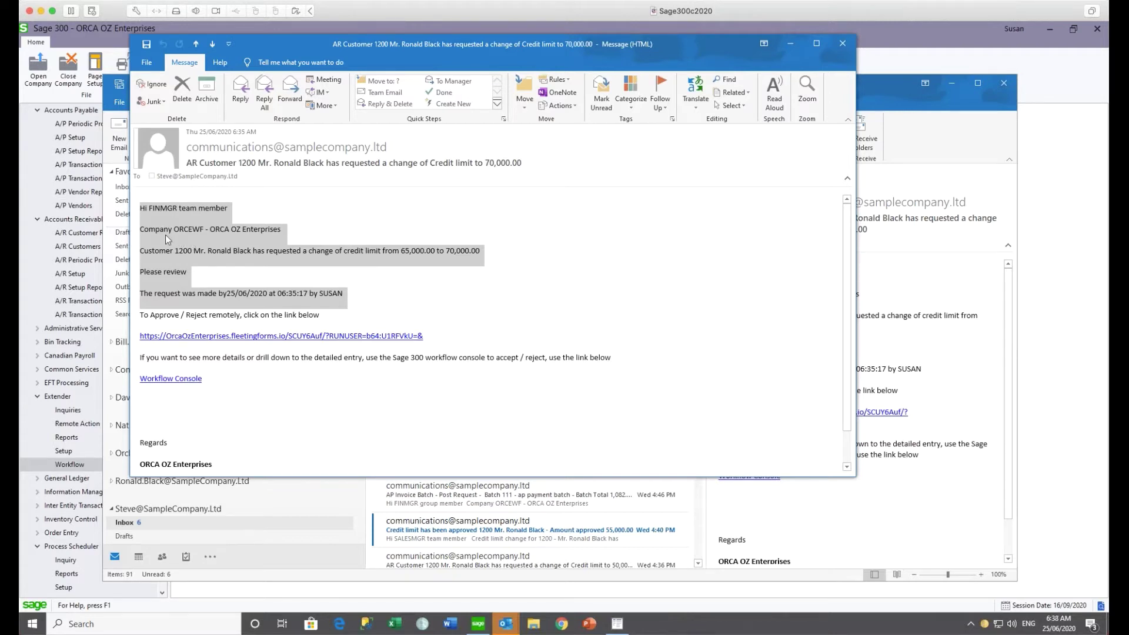
click(141, 234)
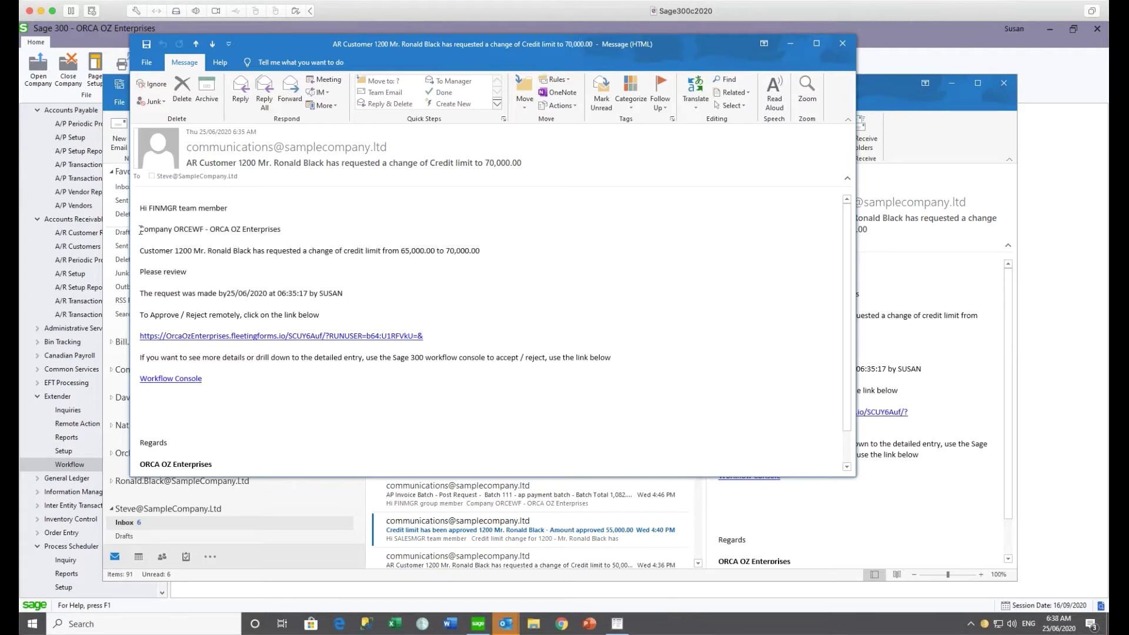
drag(353, 294, 133, 298)
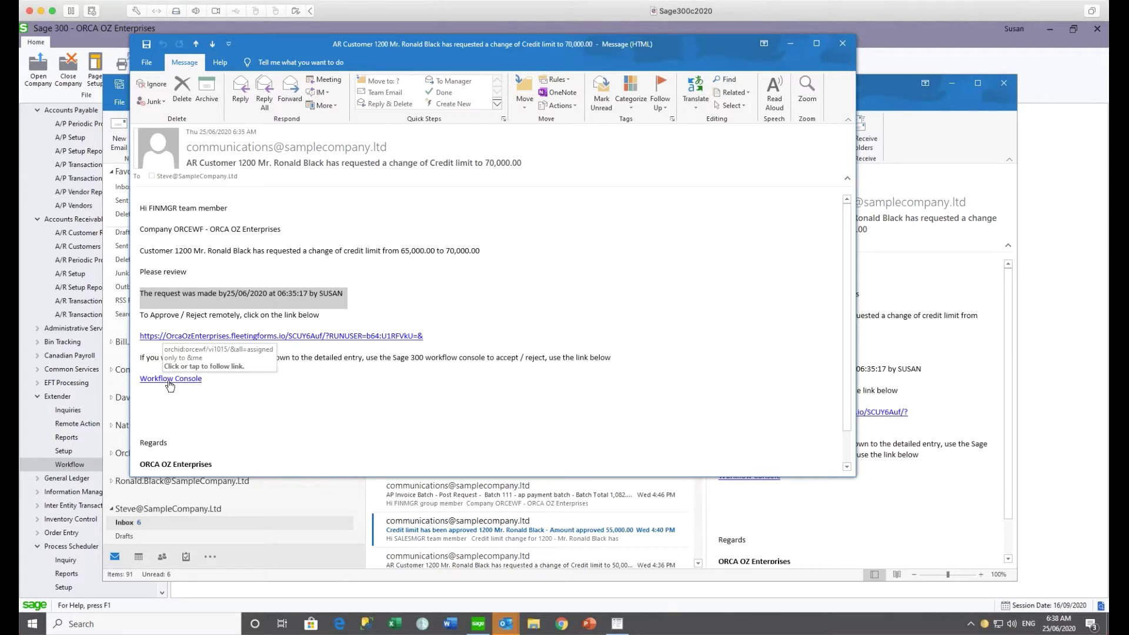
click(350, 337)
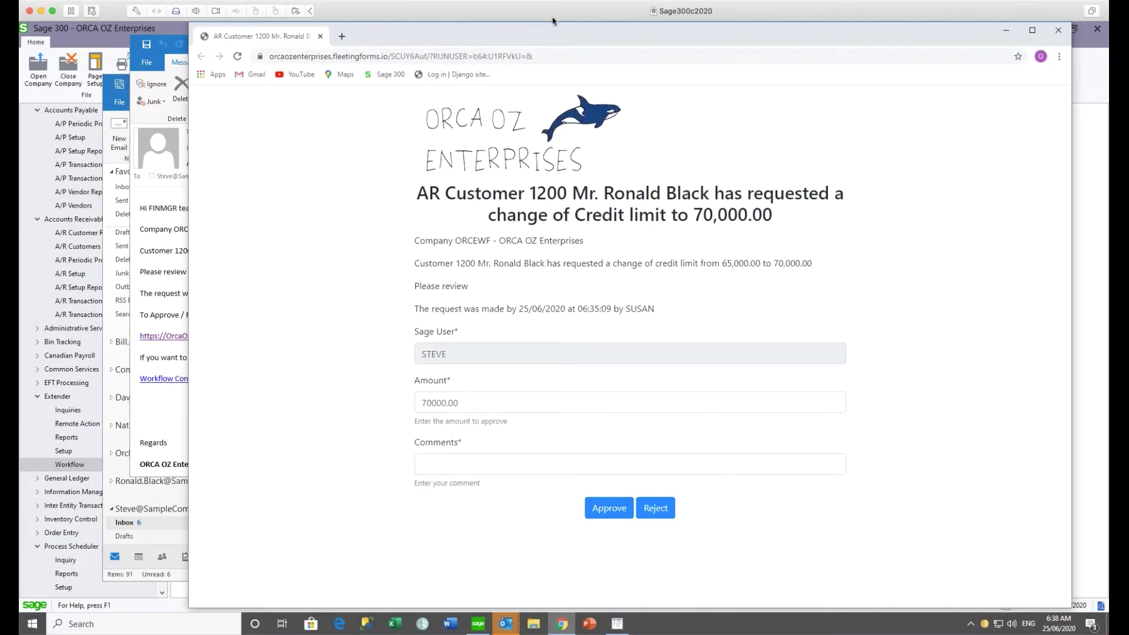
drag(555, 33, 738, 35)
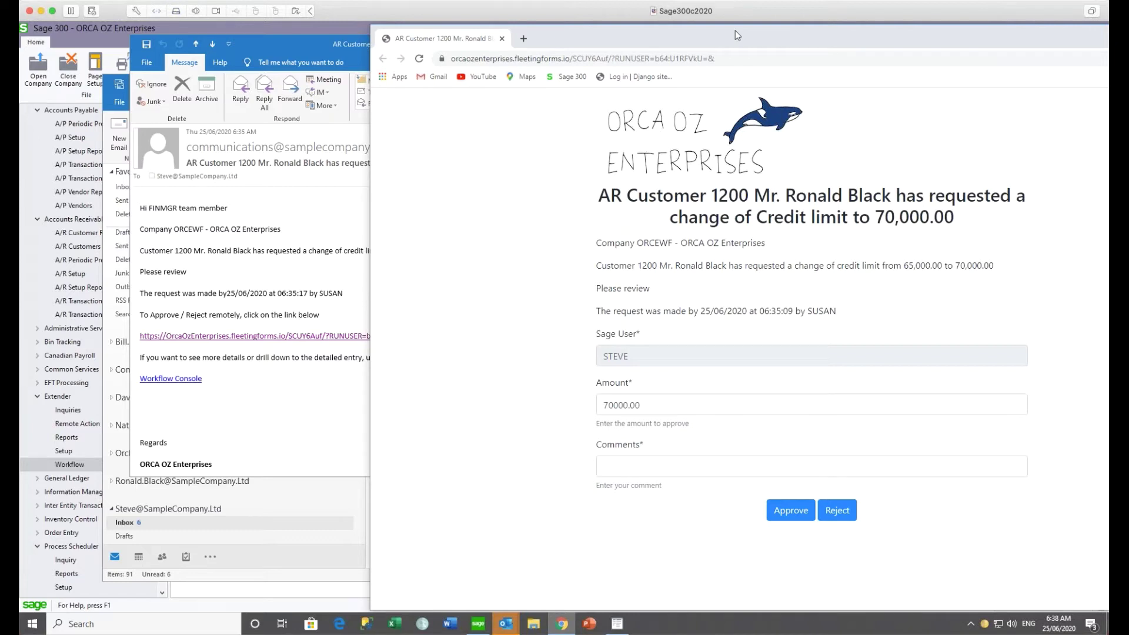
drag(734, 31, 654, 26)
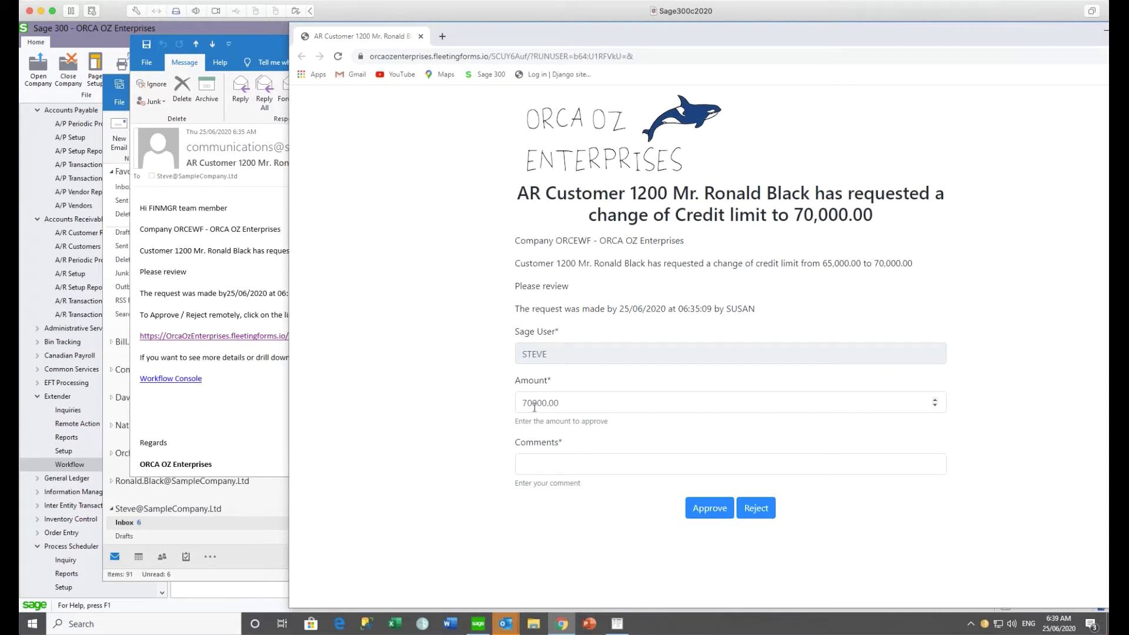
- Change the approval form's Amount from 70000.00 to 69000.00
drag(531, 402, 527, 402)
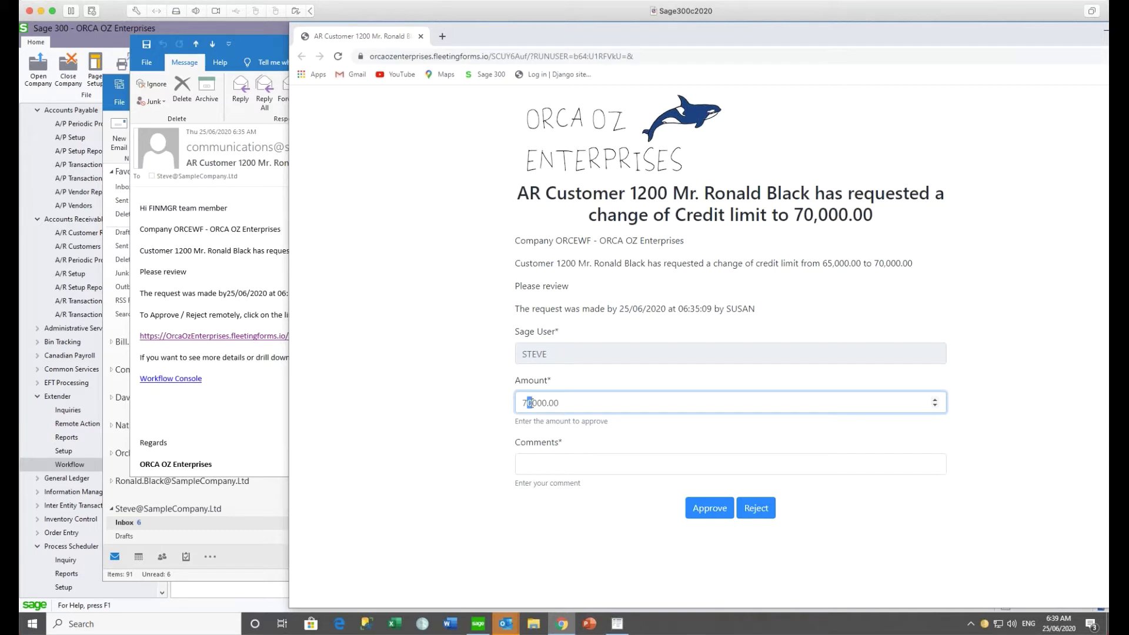
text(7)
drag(527, 402, 523, 402)
key(ctrl+z)
key(BackSpace)
key(BackSpace)
text(65)
key(Tab)
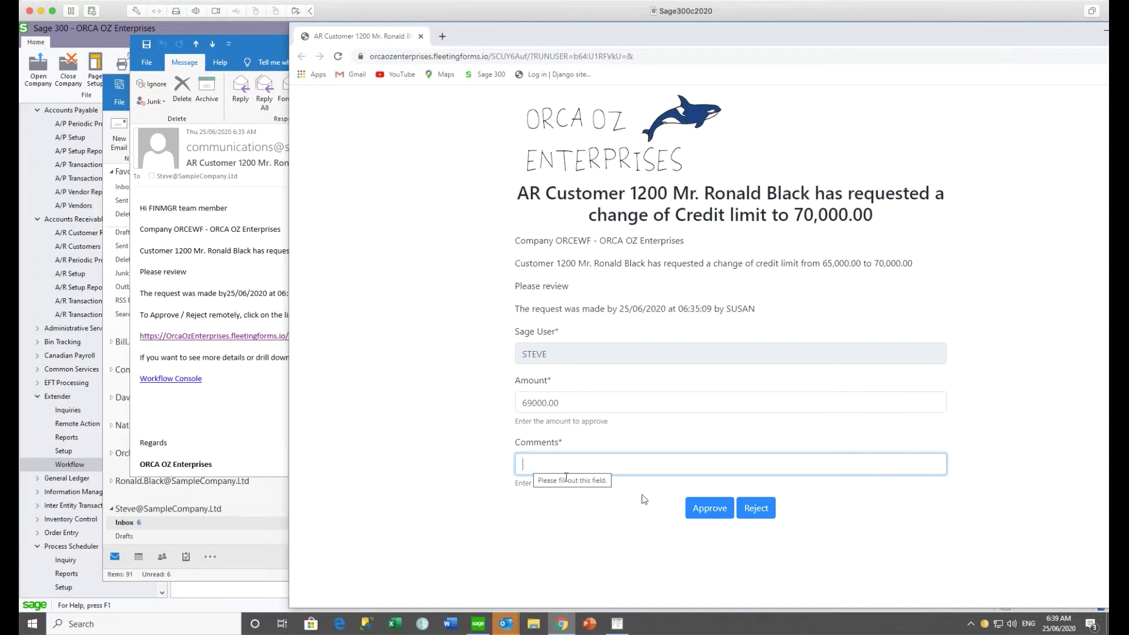
- Enter the comment 'ok at $69K' and approve the credit limit request
click(720, 511)
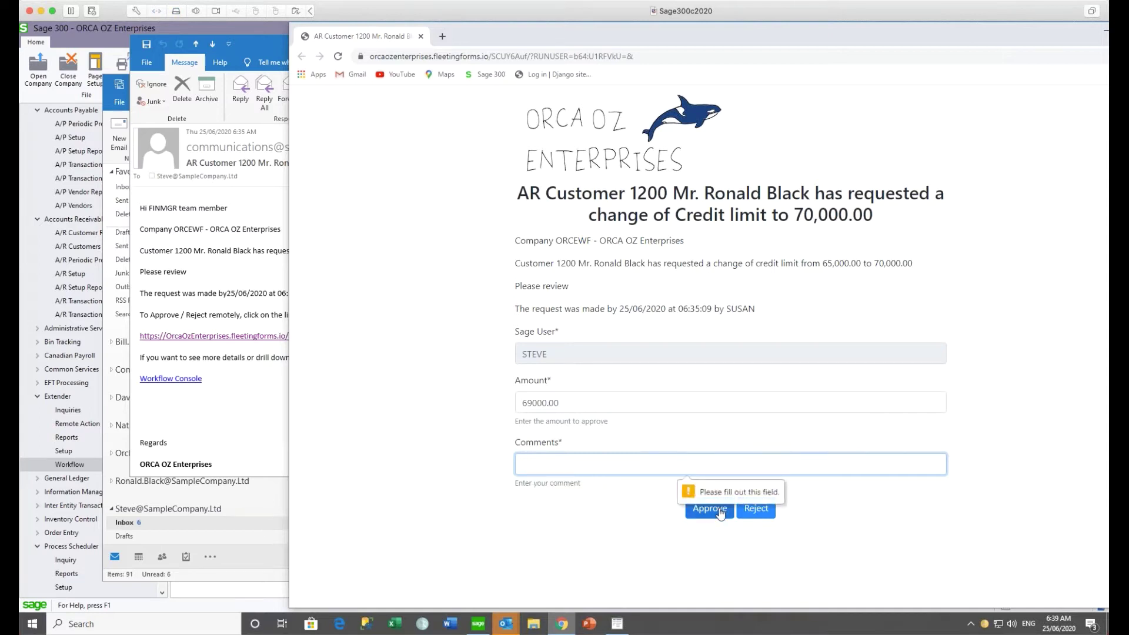
click(543, 463)
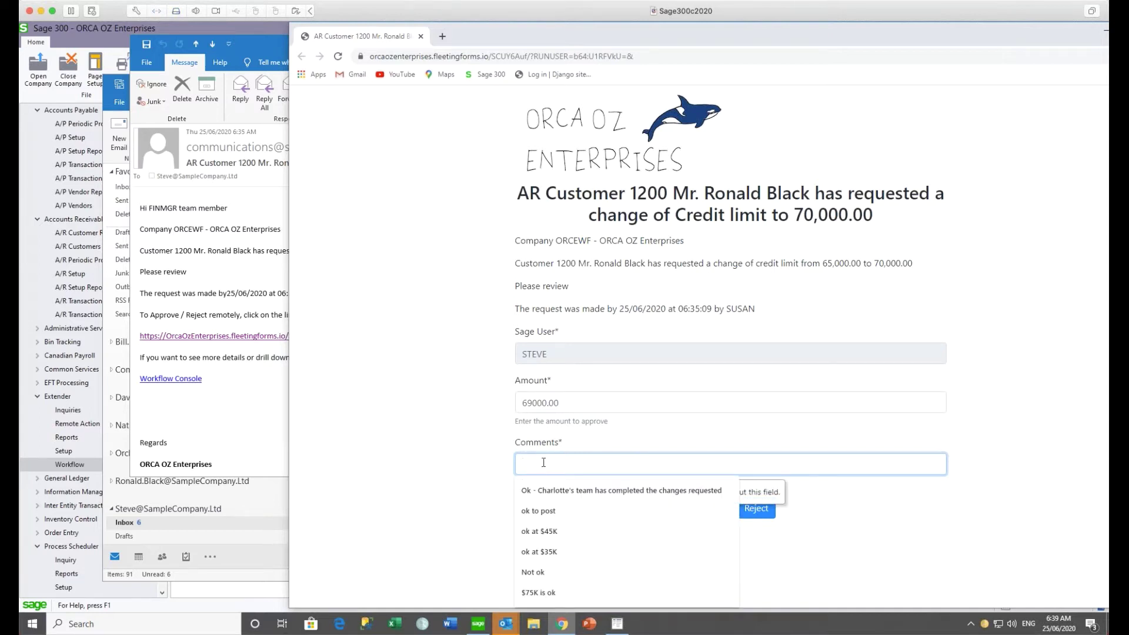
click(540, 531)
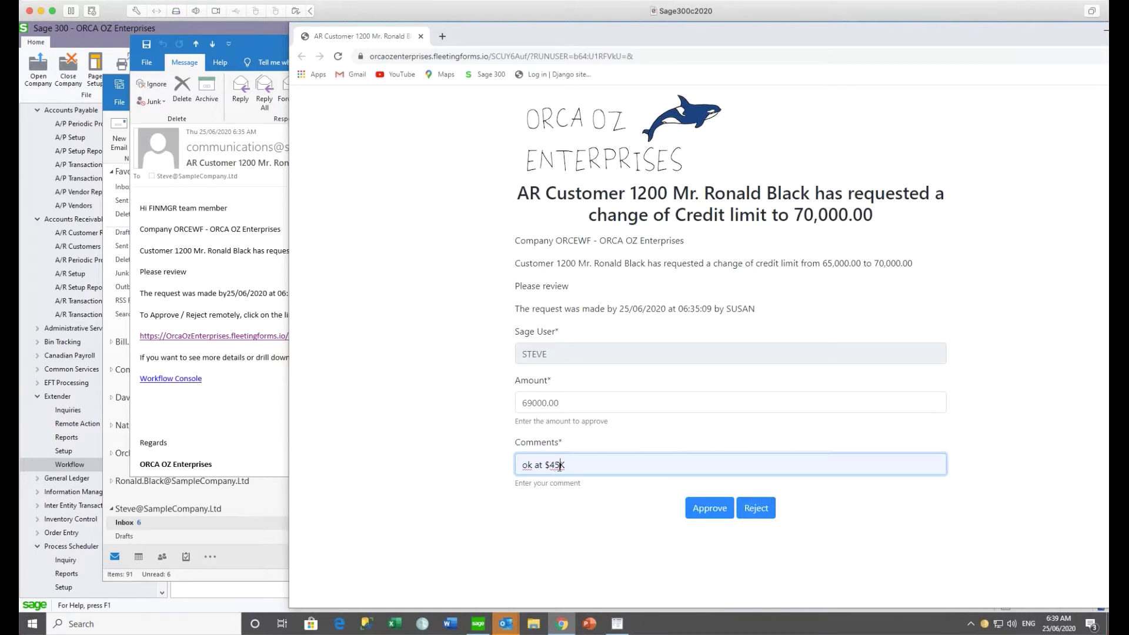
click(559, 465)
key(BackSpace)
key(BackSpace)
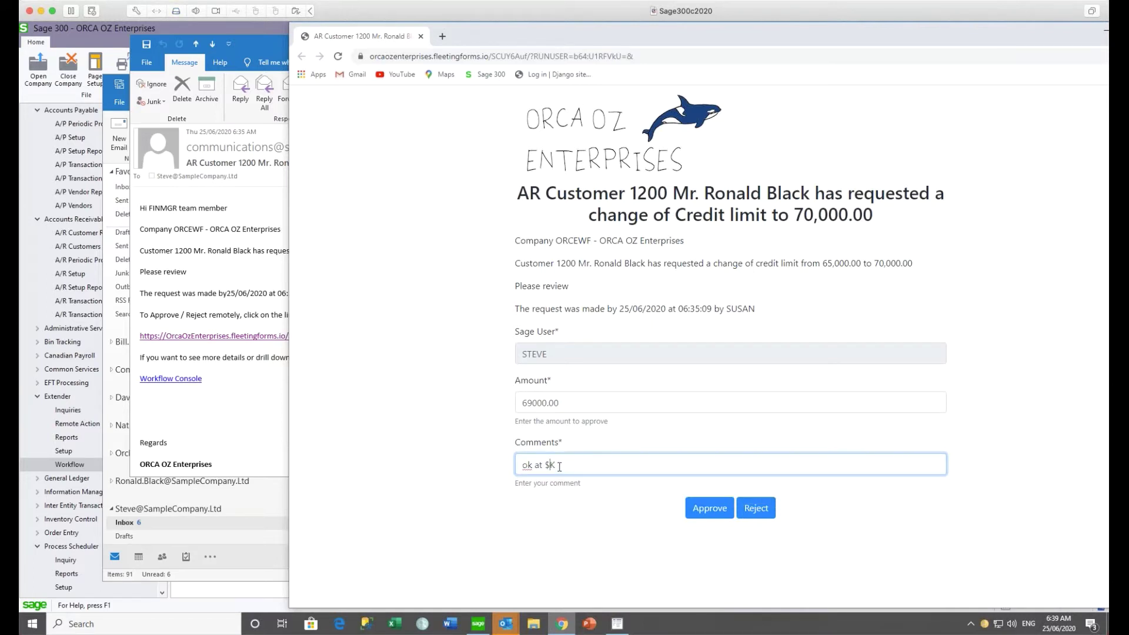
text(69)
click(699, 509)
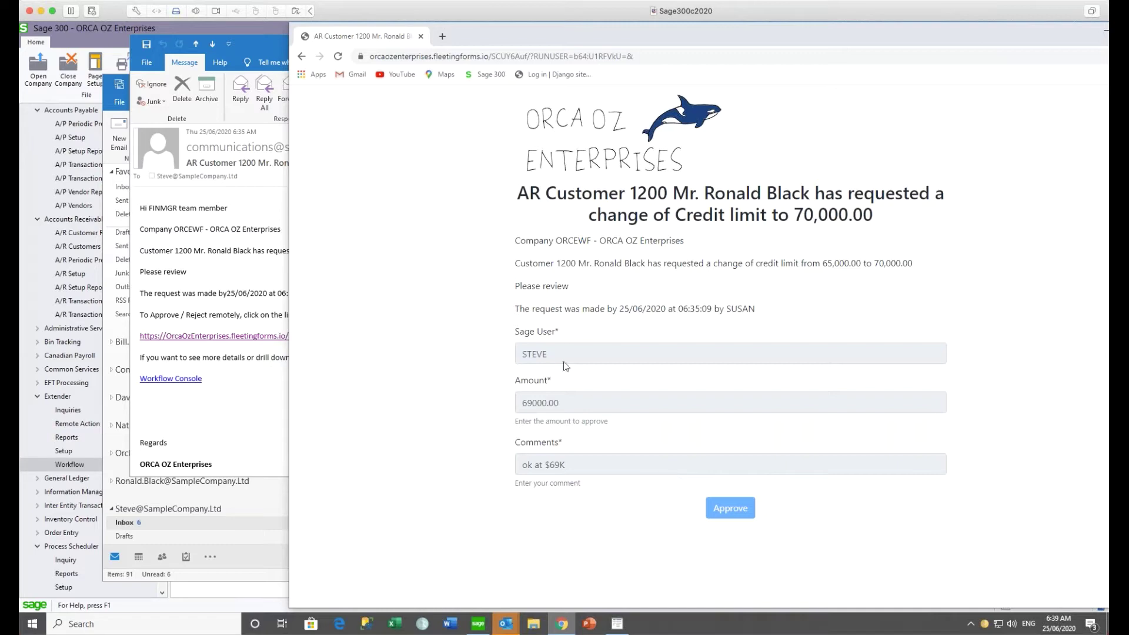
drag(648, 31, 576, 31)
- Close the approval form, then open the AP Invoice Batch 113 email's remote approval form
click(1087, 31)
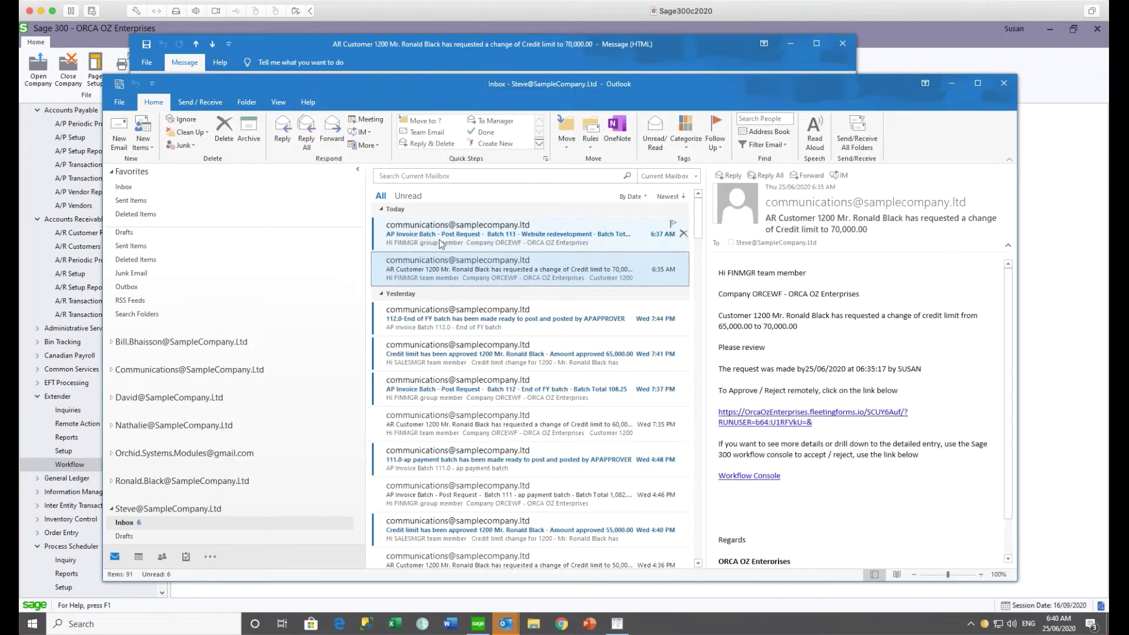
double_click(441, 243)
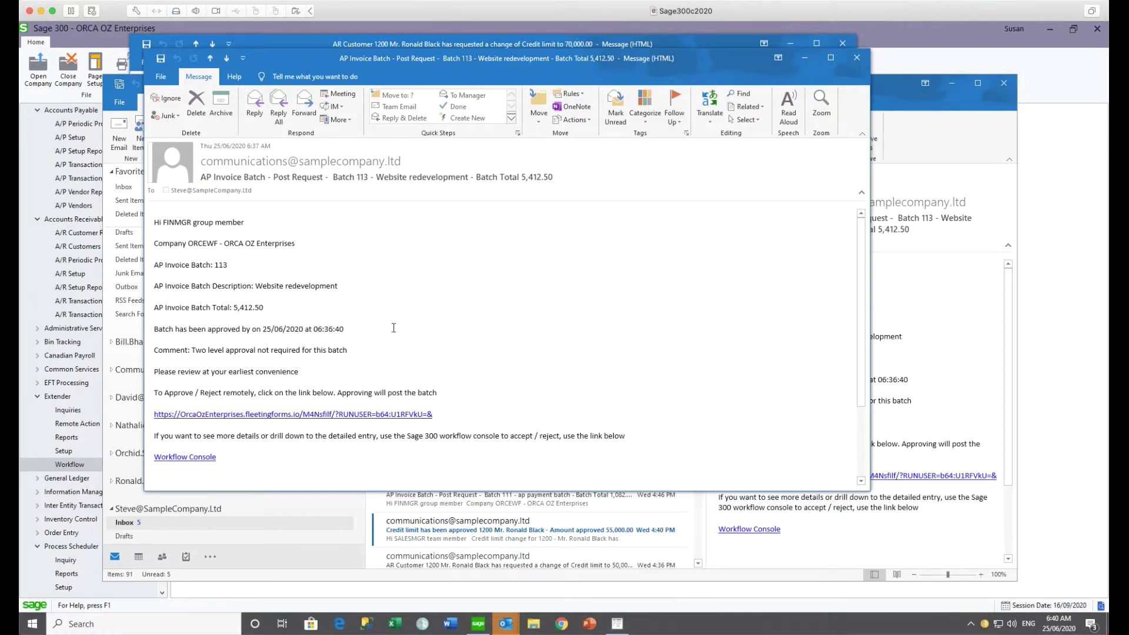
click(279, 414)
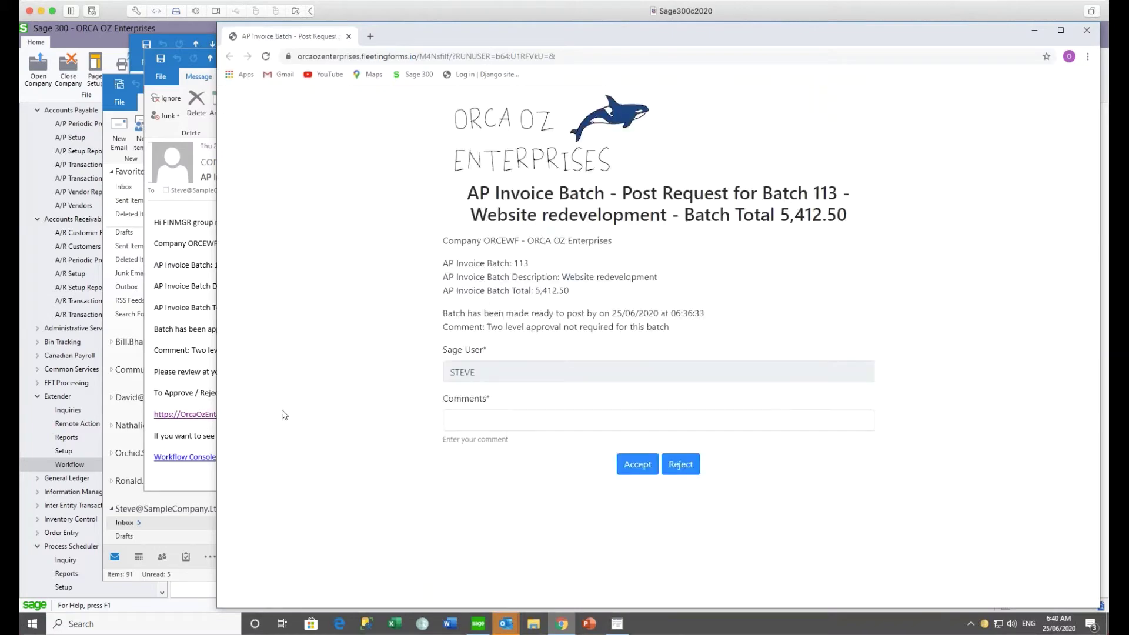
- Accept AP Invoice Batch 113 for posting with the comment 'ok to post'
drag(734, 37, 881, 37)
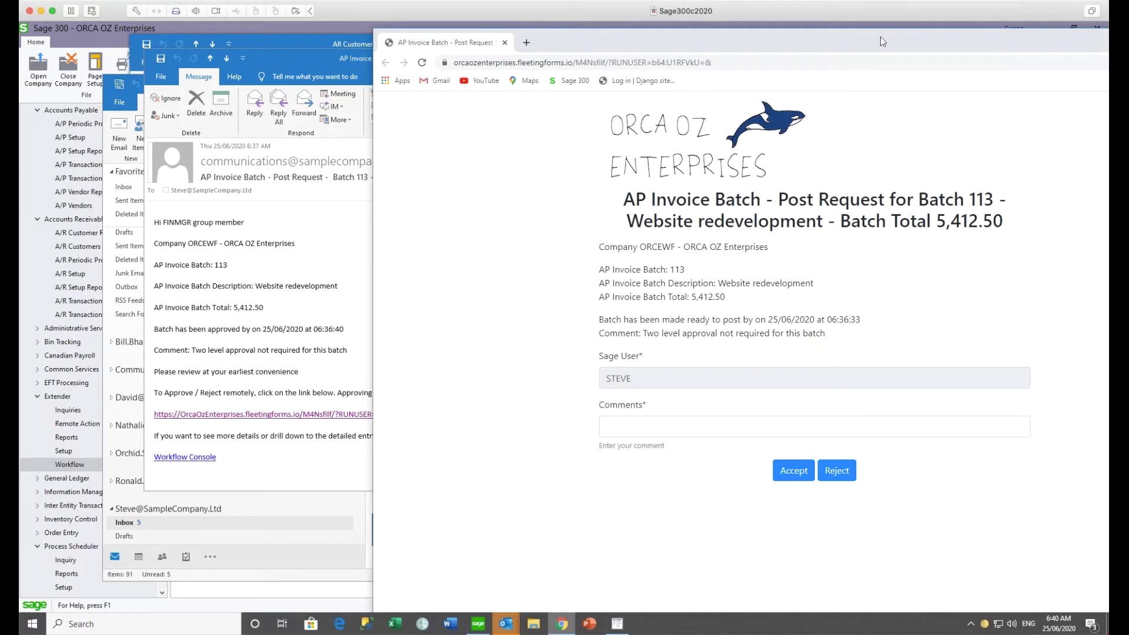
drag(881, 37, 795, 30)
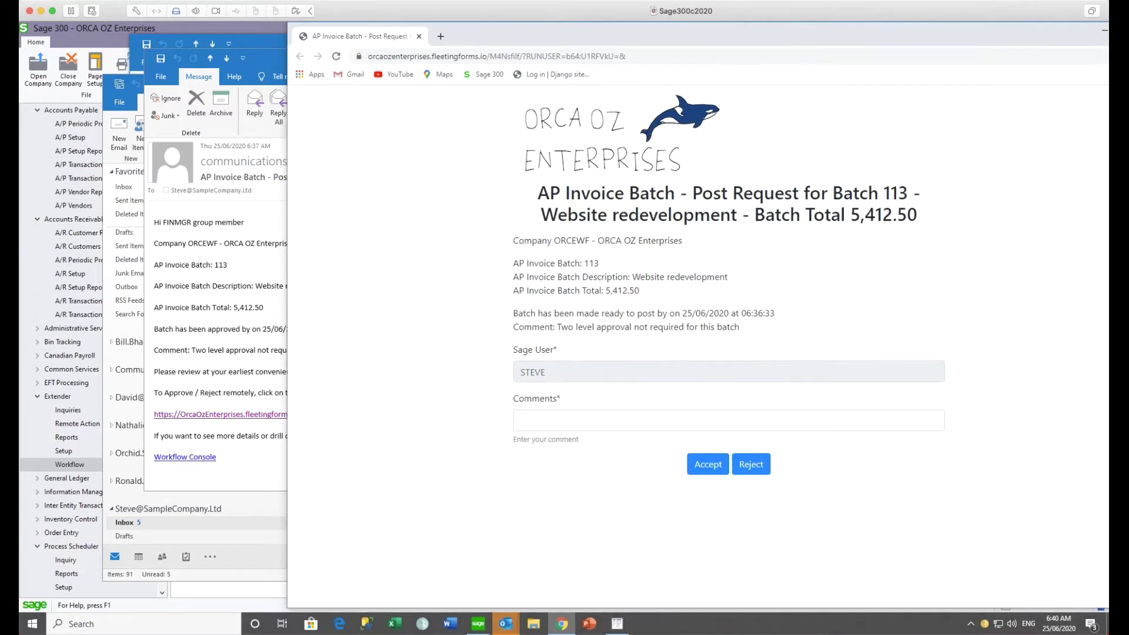
click(523, 418)
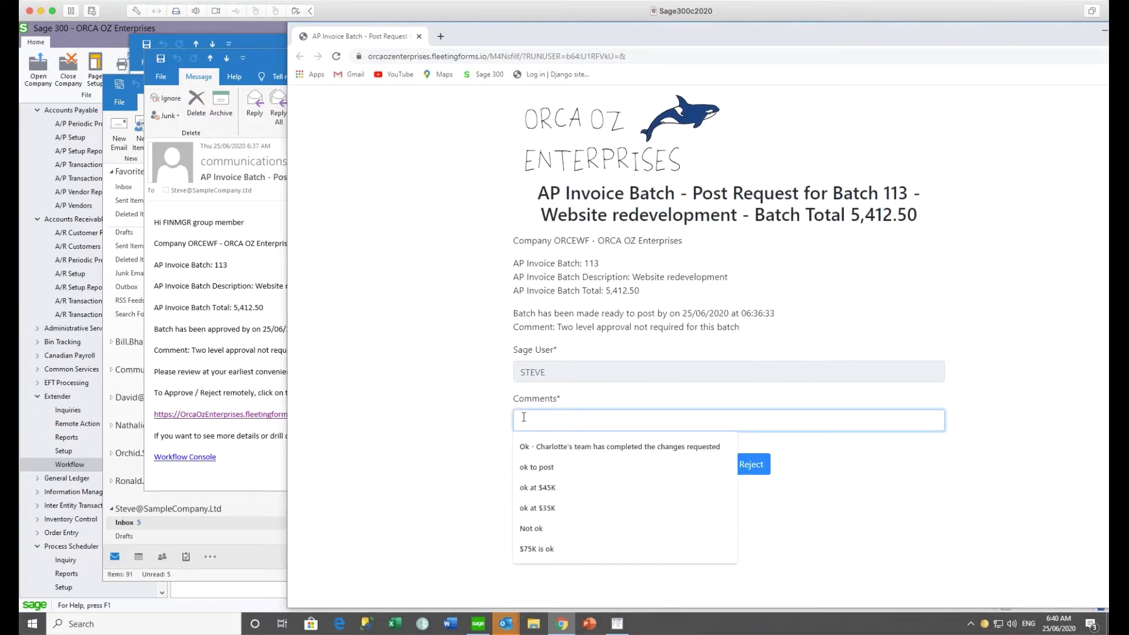
click(536, 467)
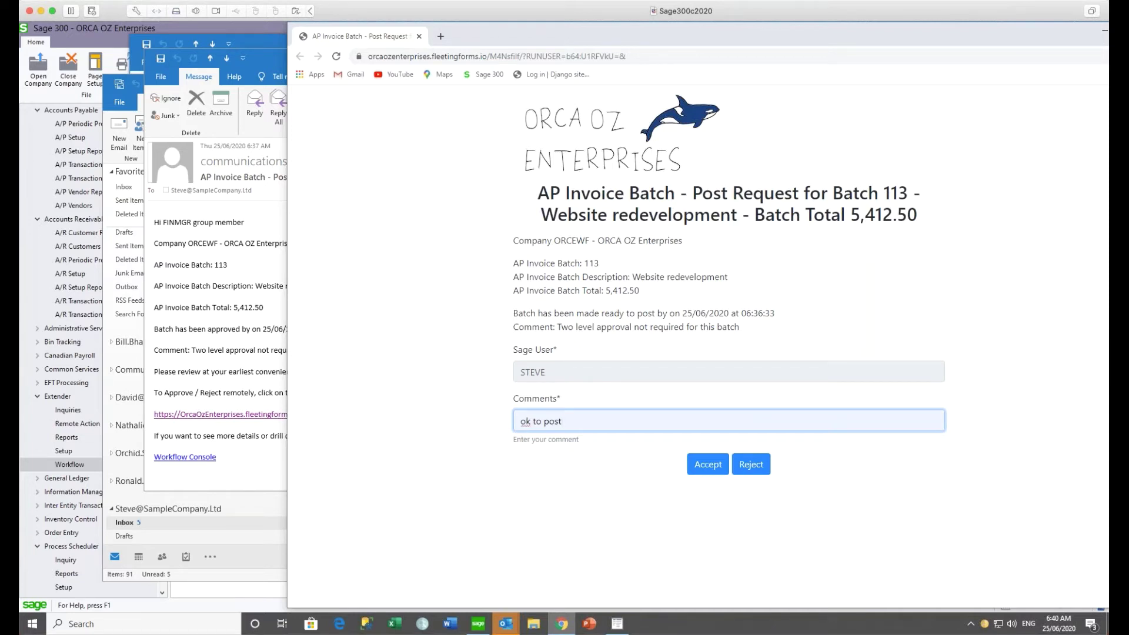
click(705, 466)
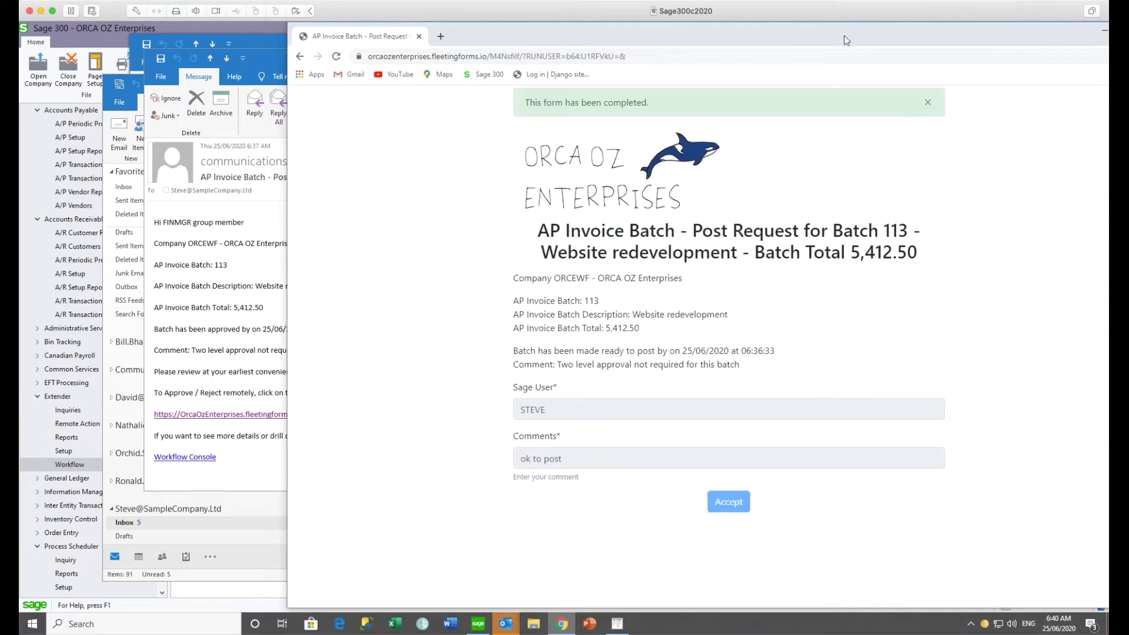
- Close the completed approval form and the batch 113 email
drag(845, 36, 736, 36)
click(1051, 33)
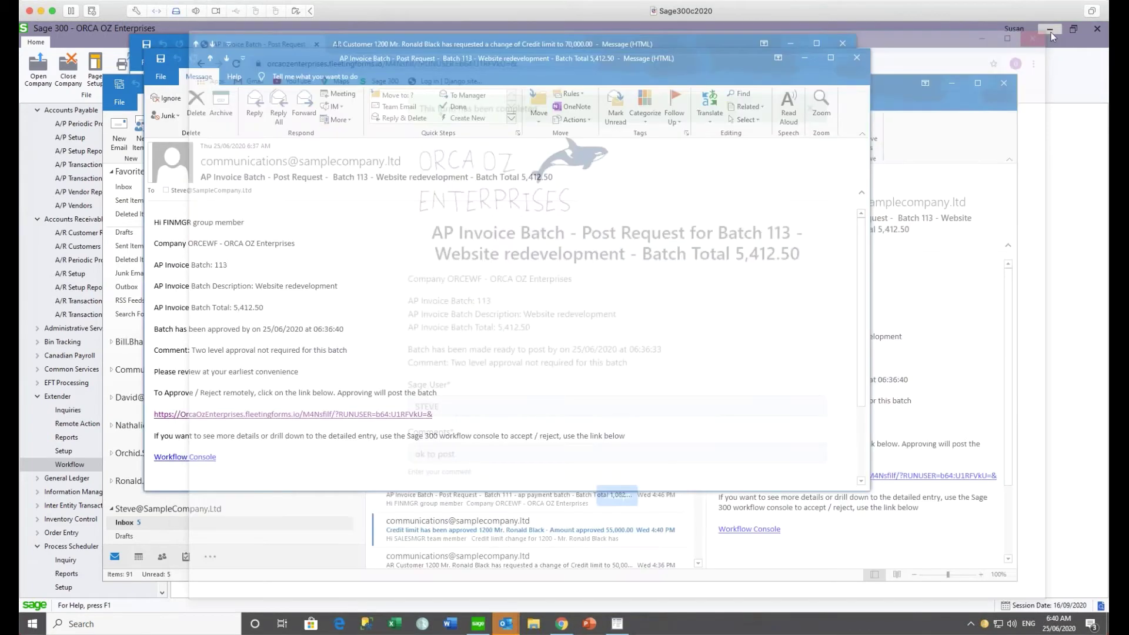
click(857, 58)
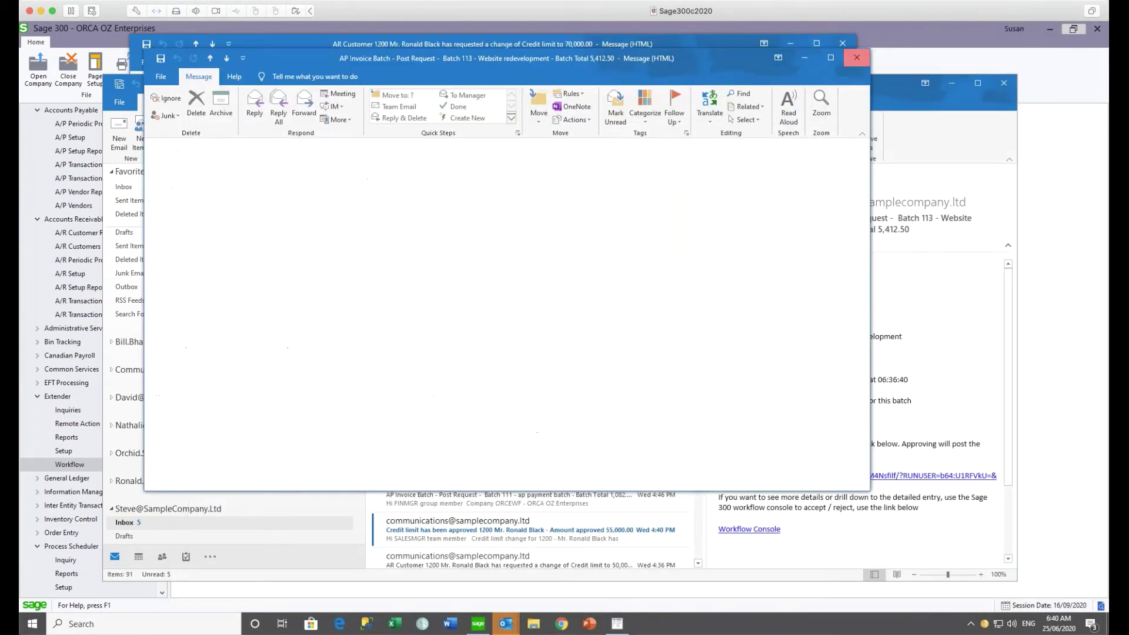
- Return to Sage 300 and move from the Extender Remote Action page to the Workflow page
key(alt+Tab)
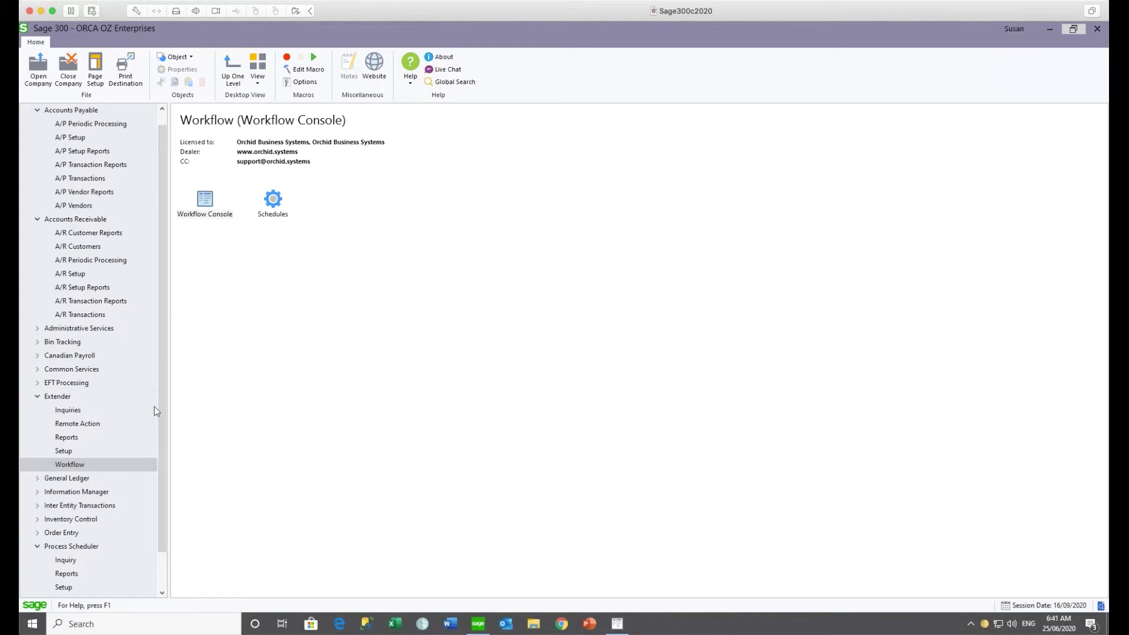
key(Up)
key(Up)
key(Up)
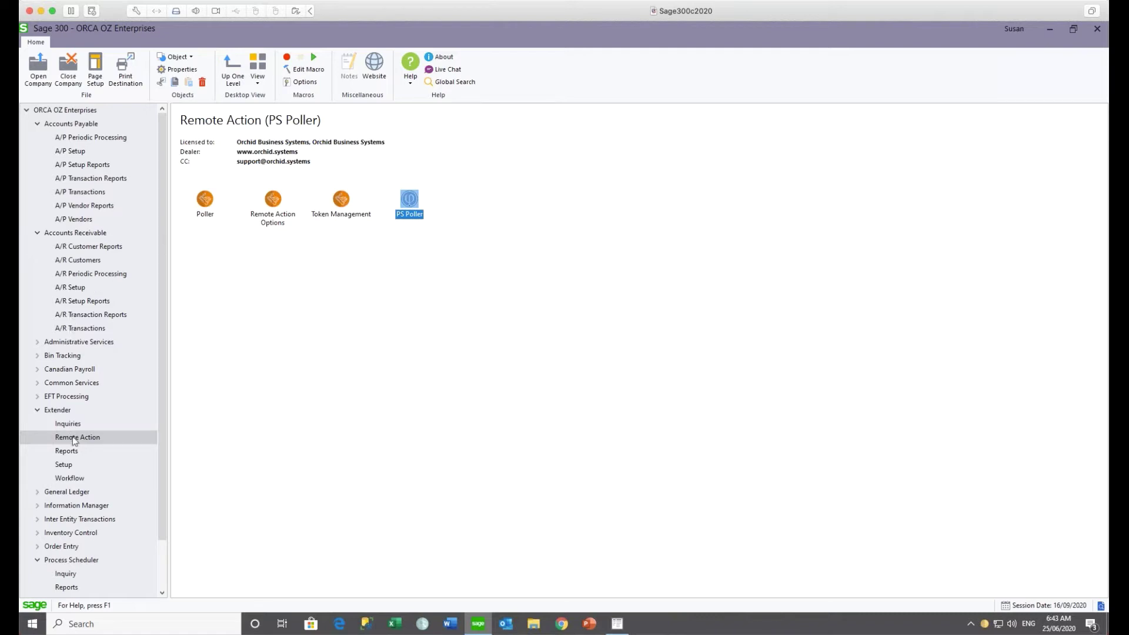
click(69, 478)
- Check the pending batch 110 workflow in the Workflow Console, then switch to Extender Inquiries
double_click(204, 200)
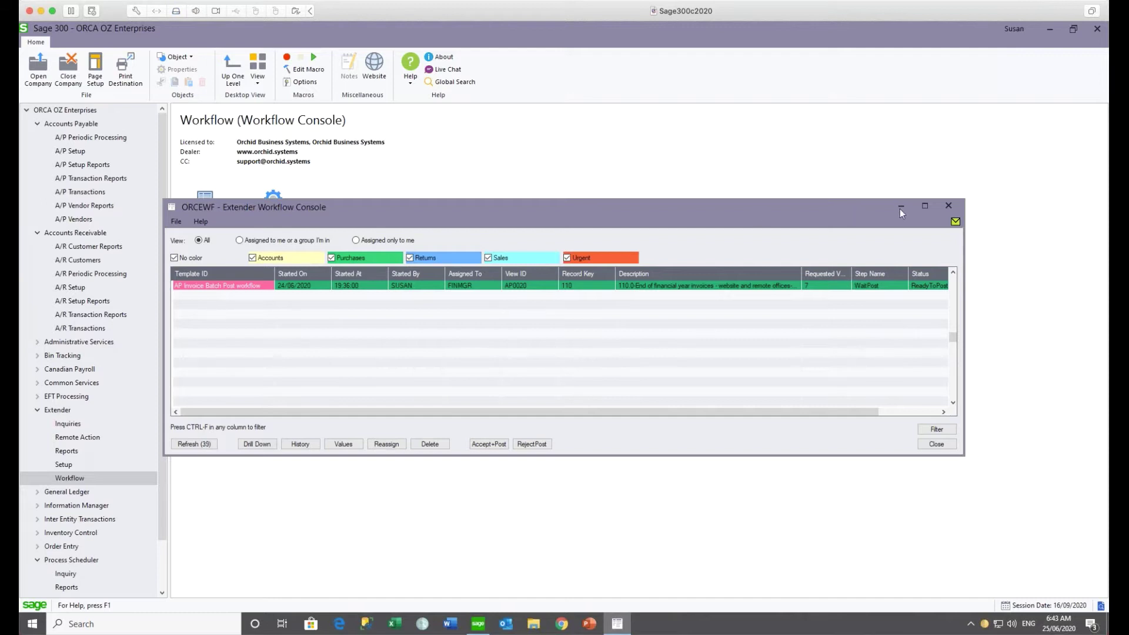
click(948, 207)
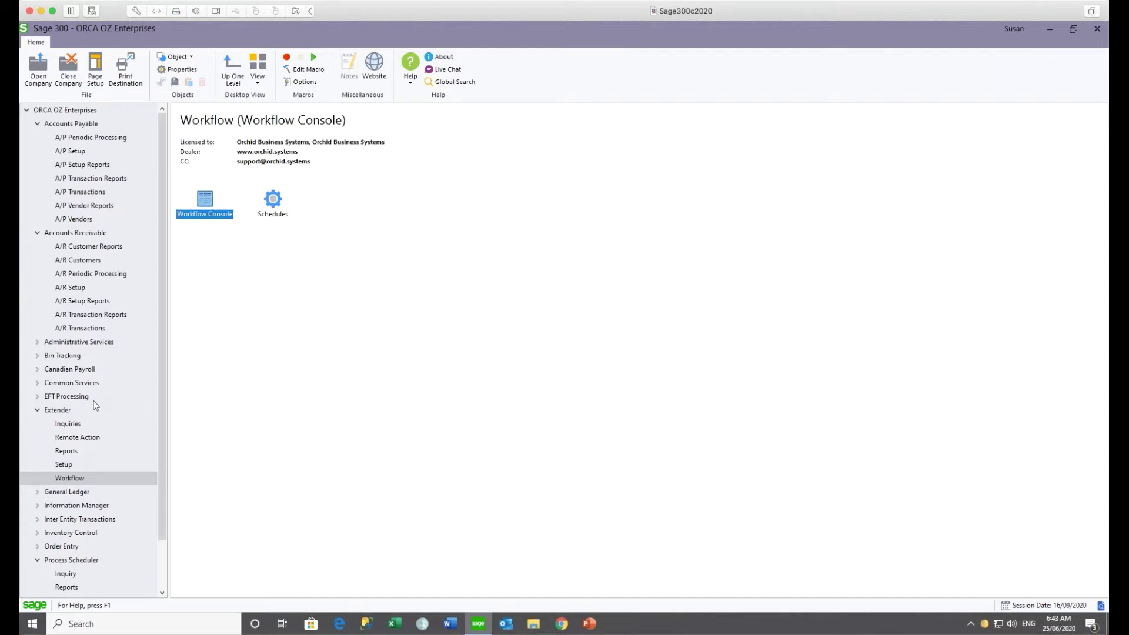
click(68, 425)
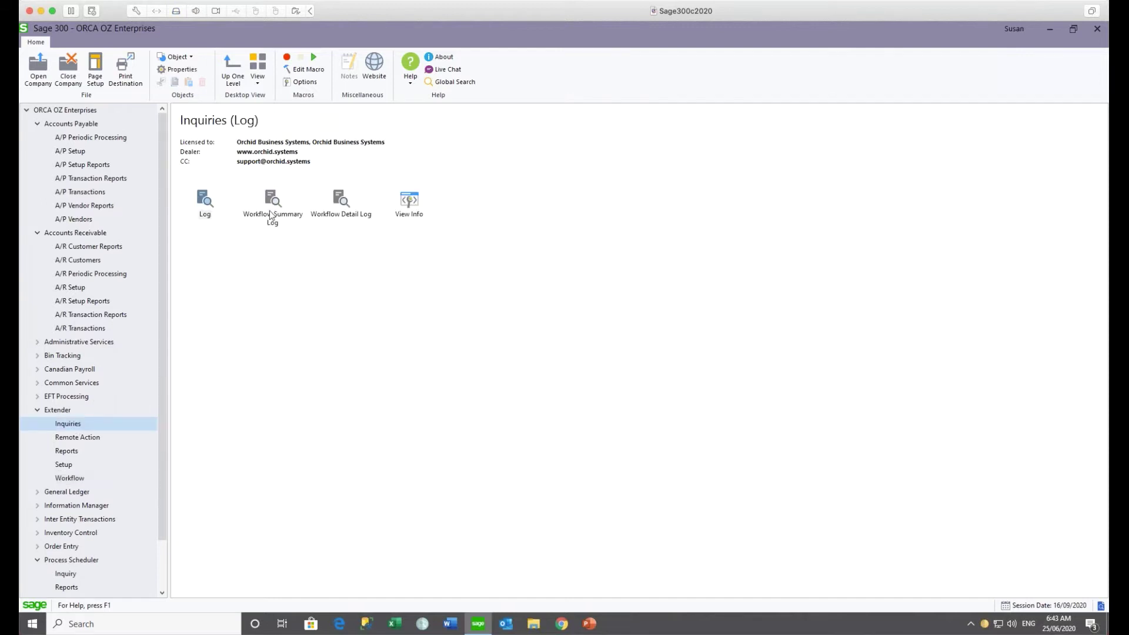
- Open the Workflow Summary Log and review the AP invoice batch 113 detail log
double_click(271, 215)
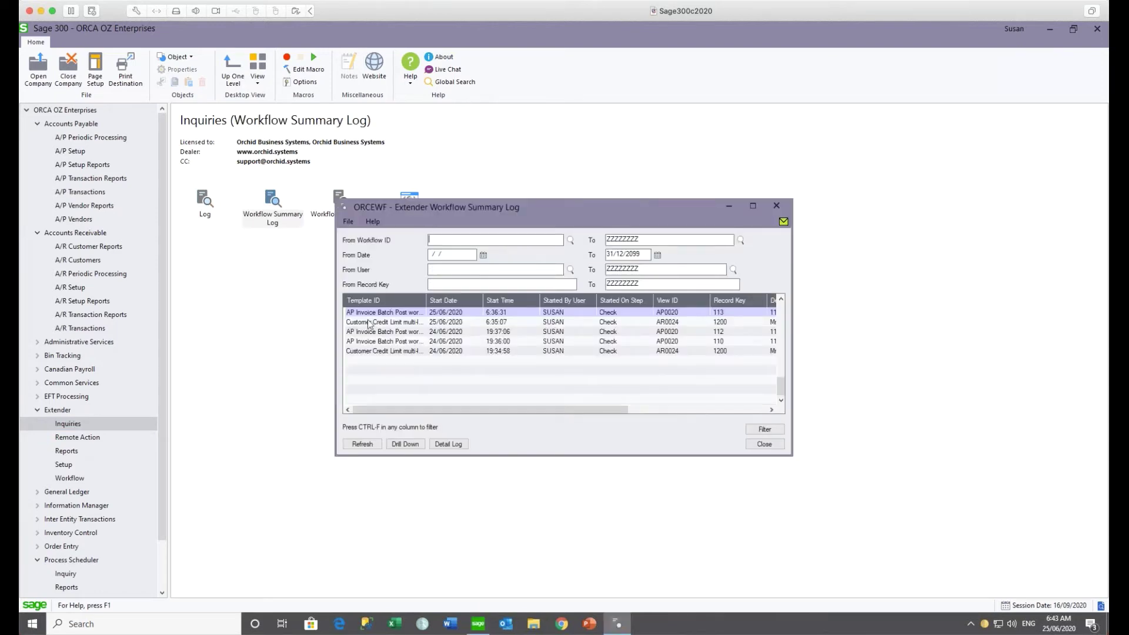
click(369, 316)
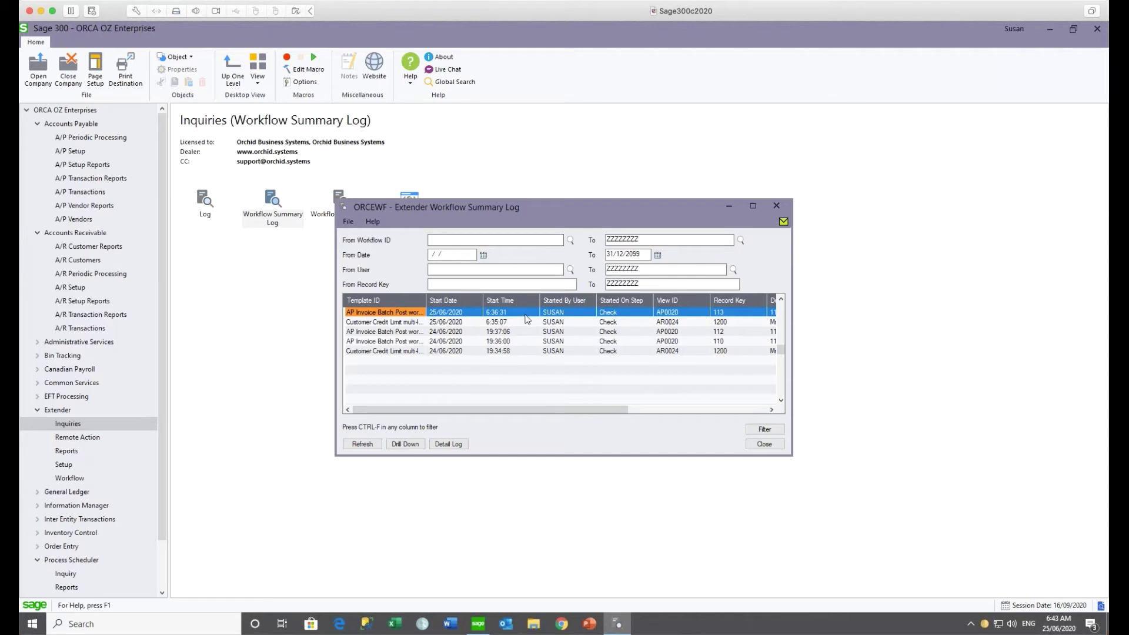
click(449, 445)
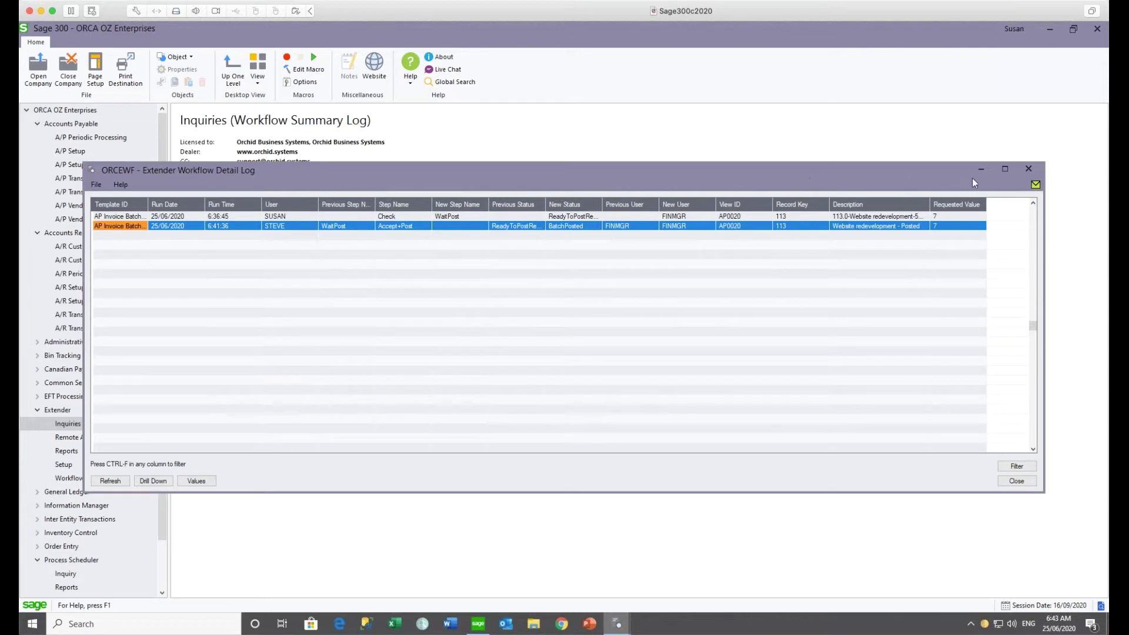
click(1024, 172)
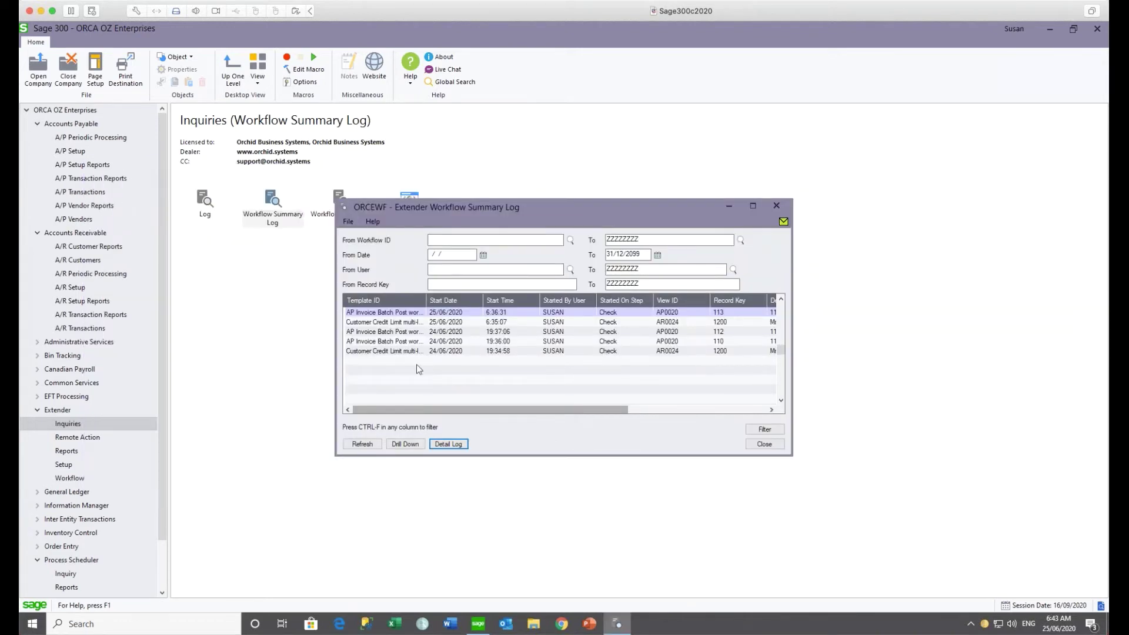
- Review the Customer Credit Limit workflow's detail log, then close both log windows
click(385, 321)
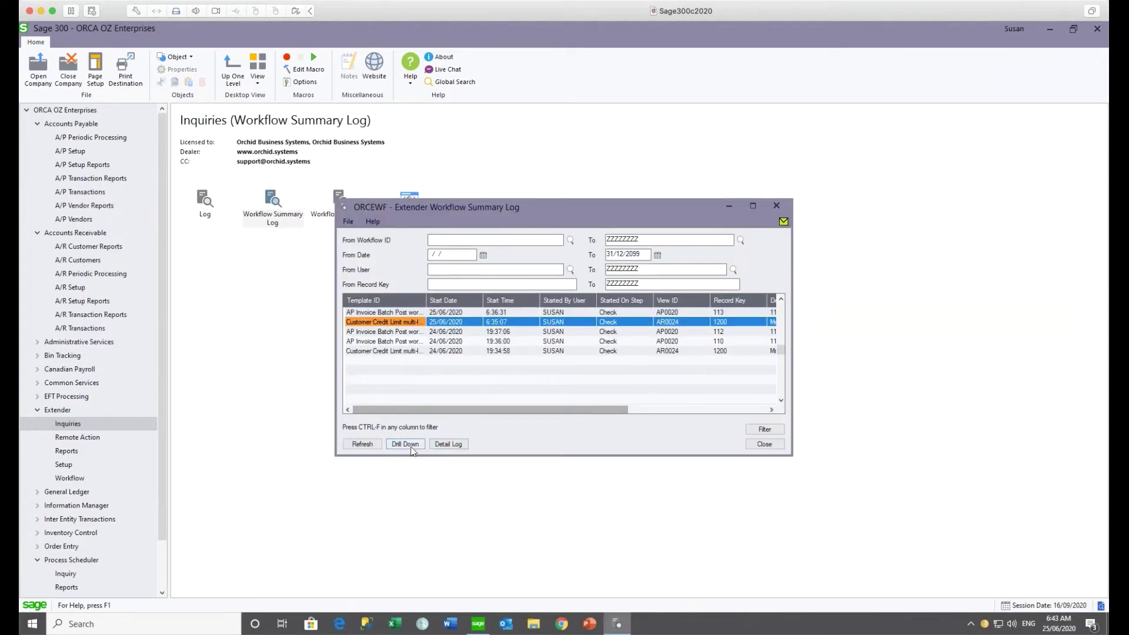
click(448, 444)
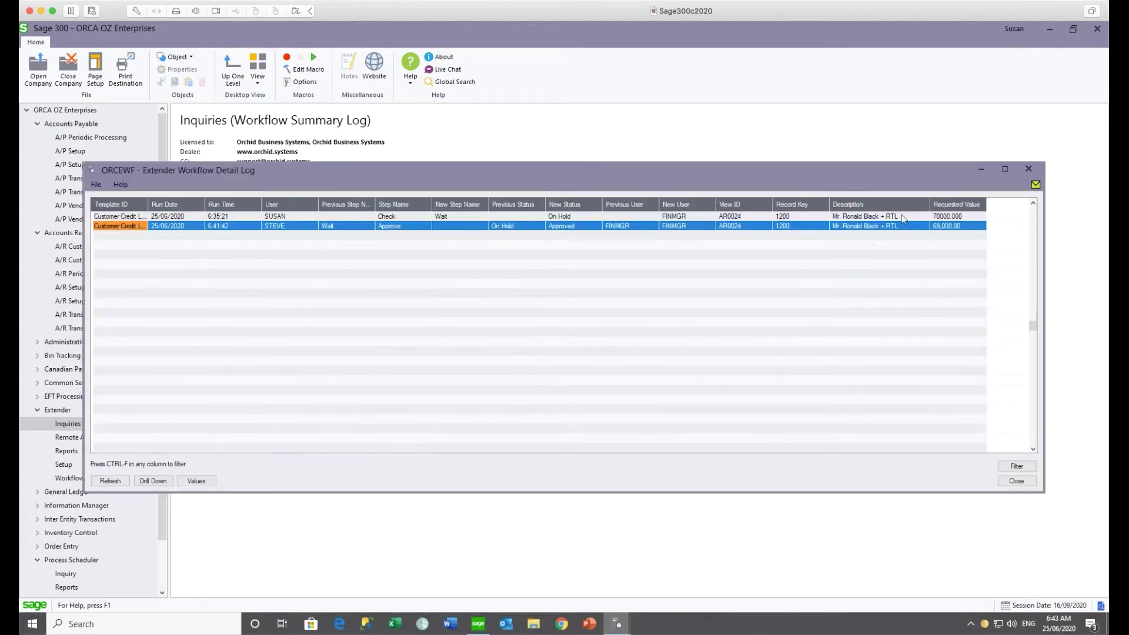
click(944, 216)
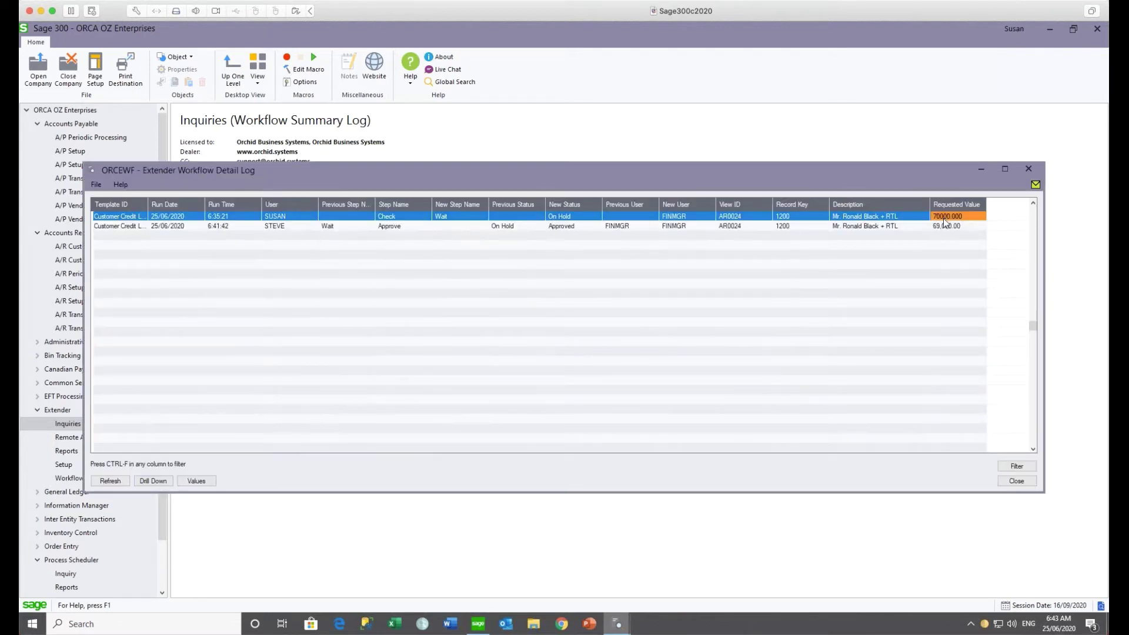
click(944, 227)
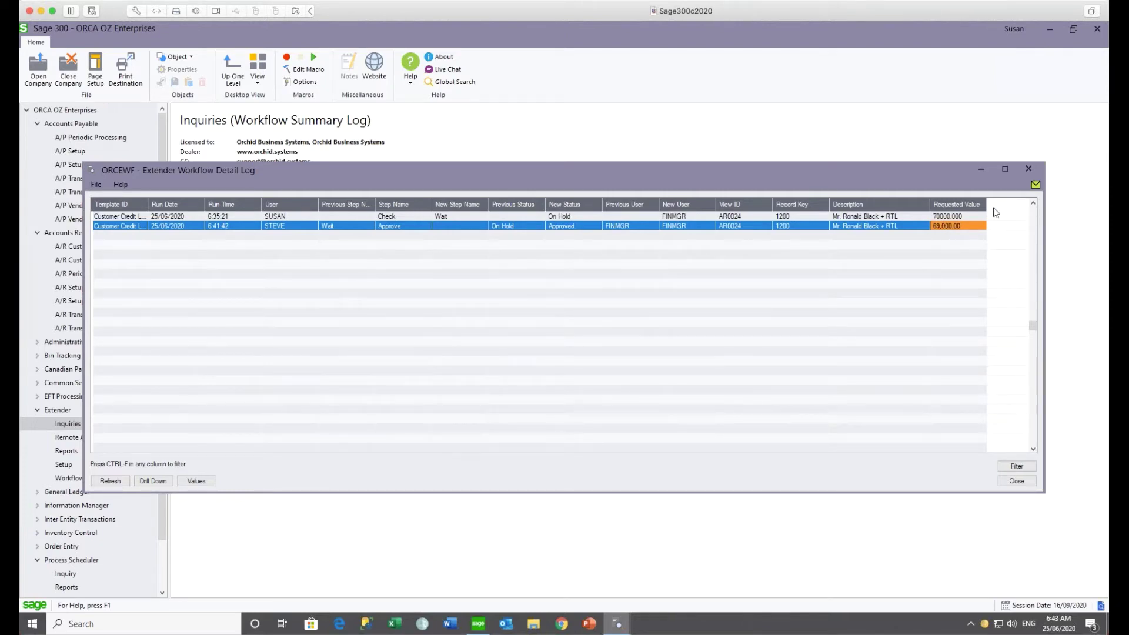
click(1030, 169)
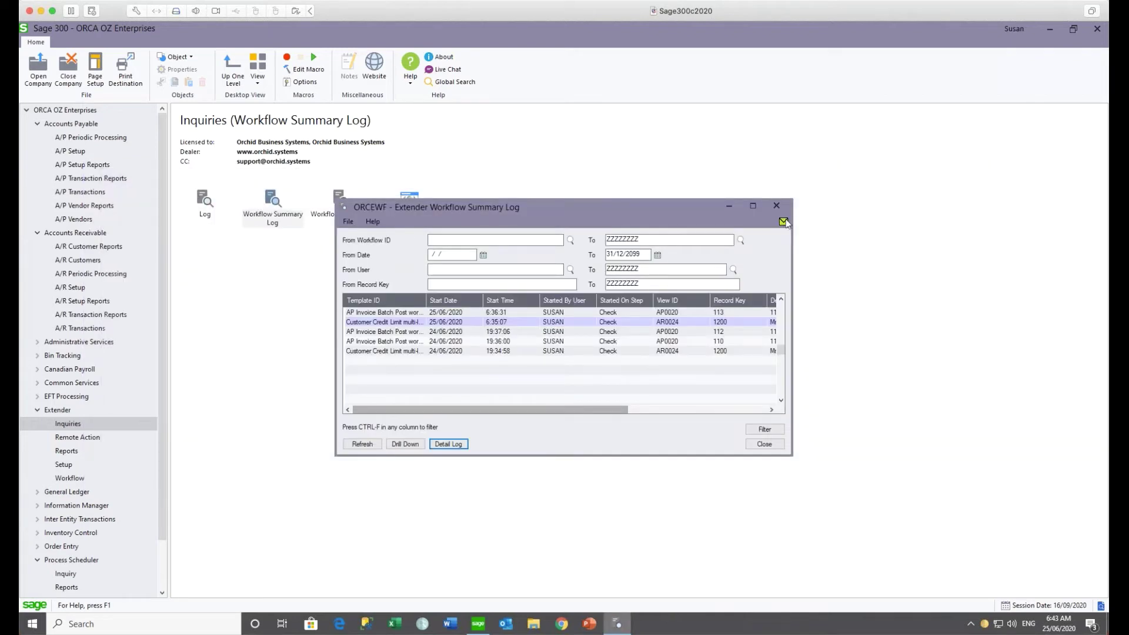
click(776, 205)
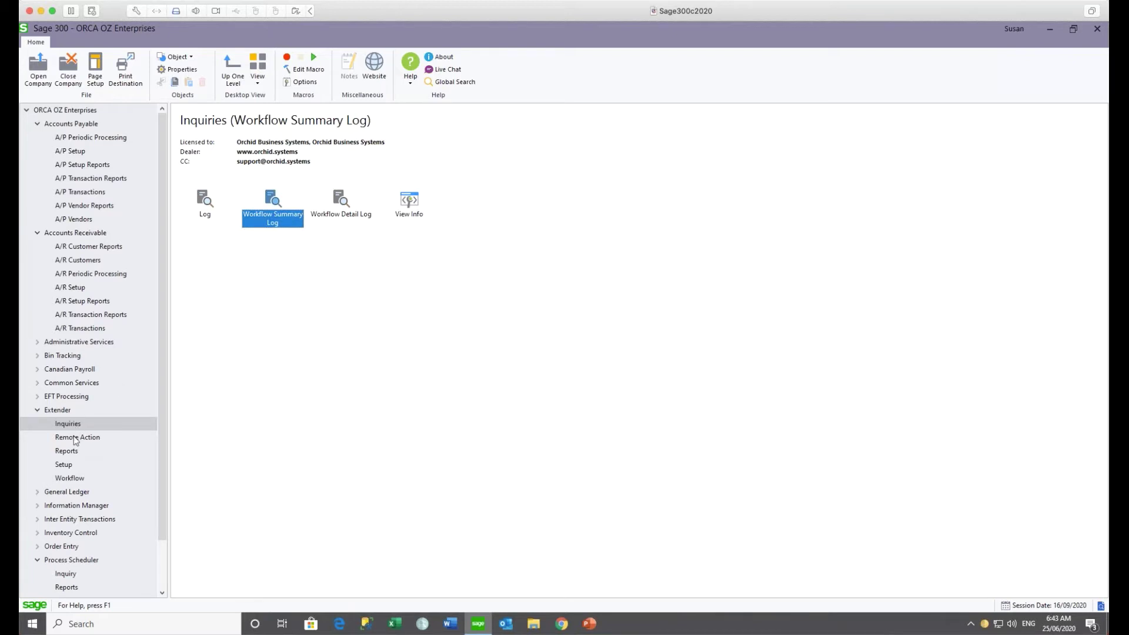
- Open Extender Modules, select Remote Action (installed 23/06/2020) and cancel the module import
click(63, 465)
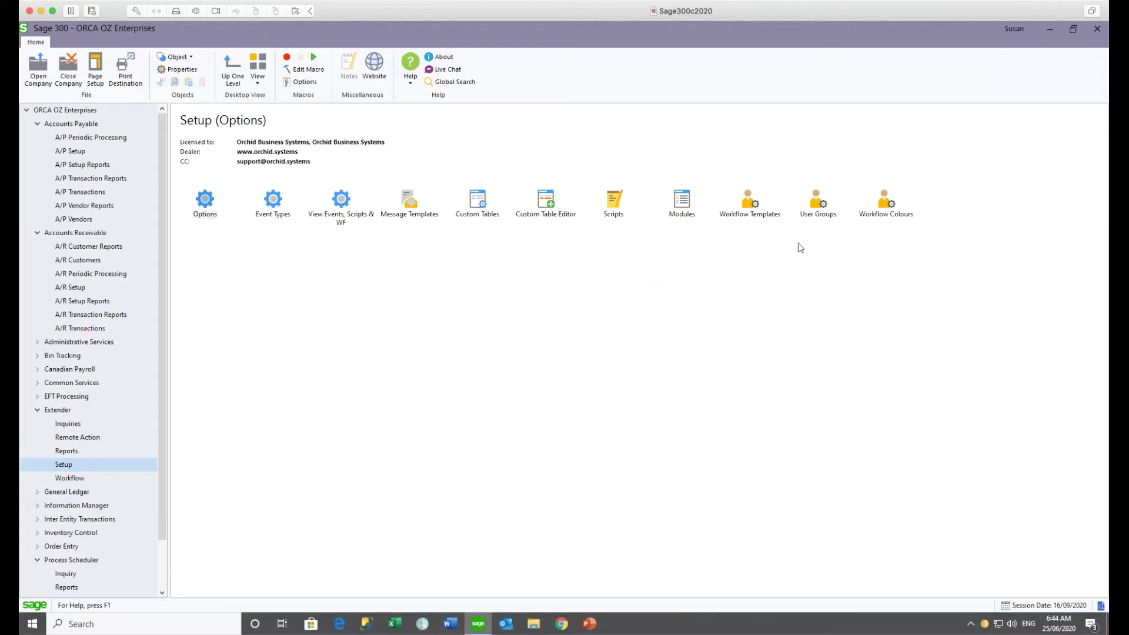
double_click(682, 200)
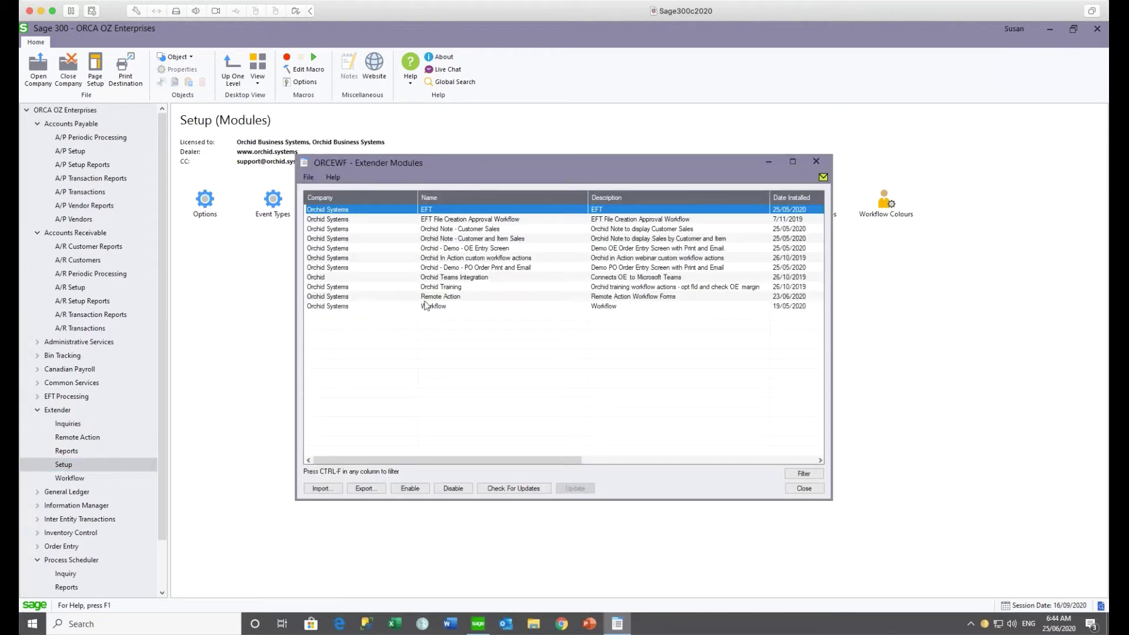
click(424, 300)
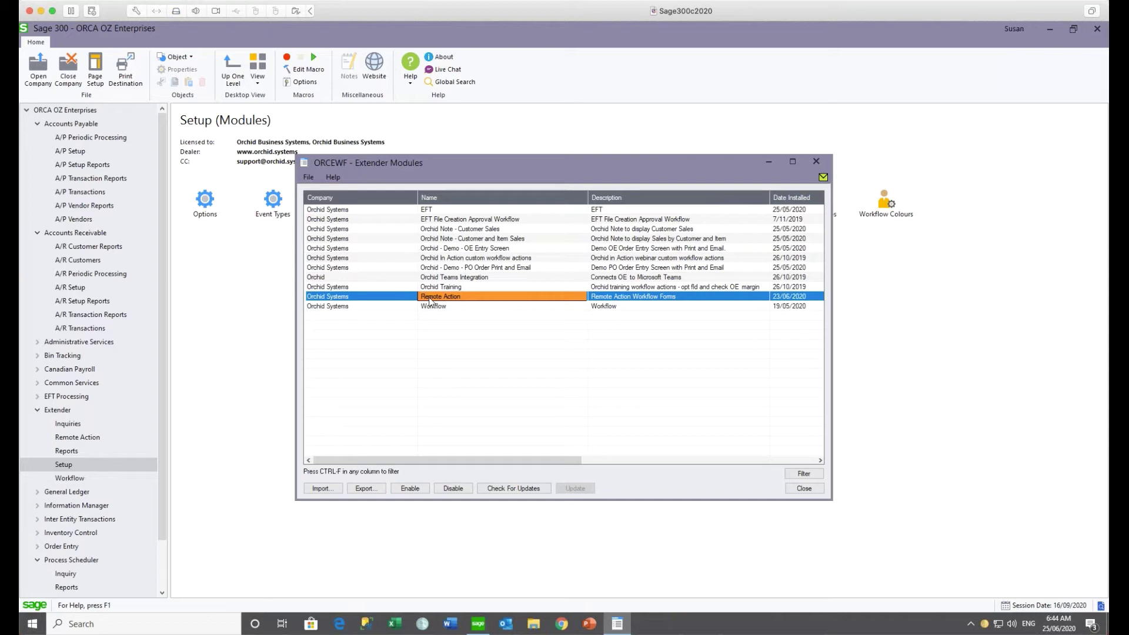
click(318, 490)
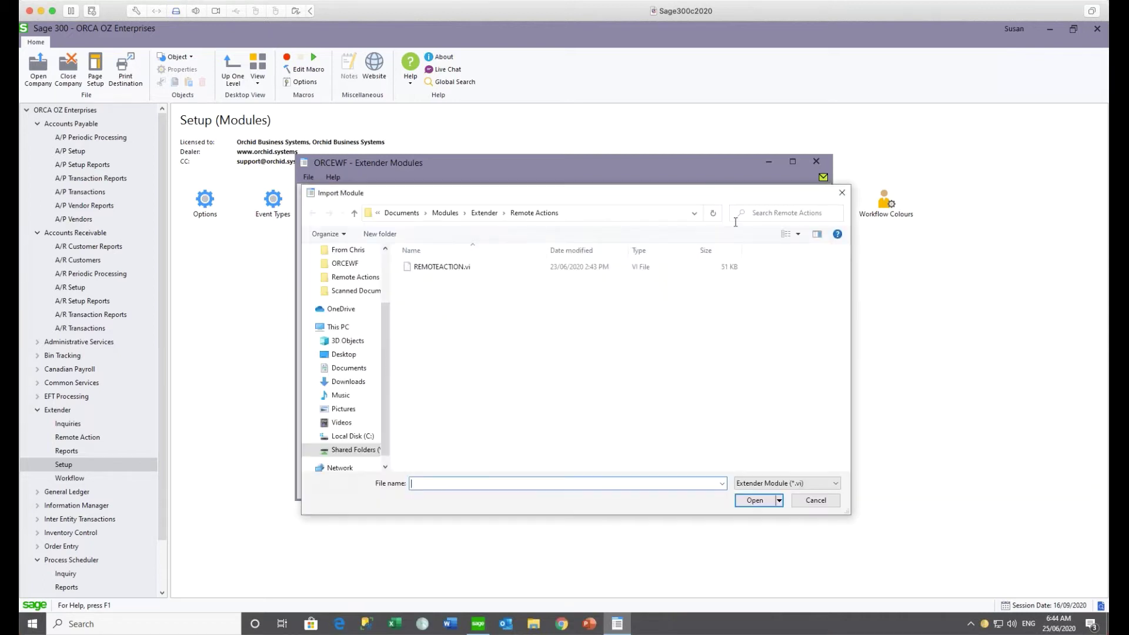
click(847, 198)
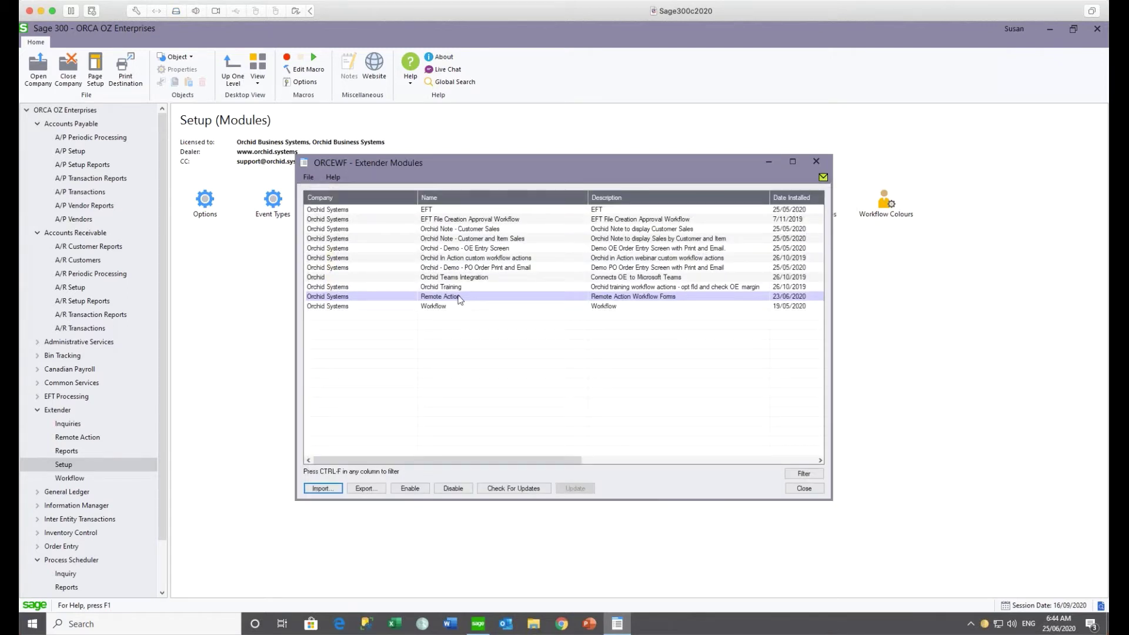
- Close Modules and review the REMOTEACTION OptionsUI, Poller and TokenUI scripts in the Scripts list
click(816, 161)
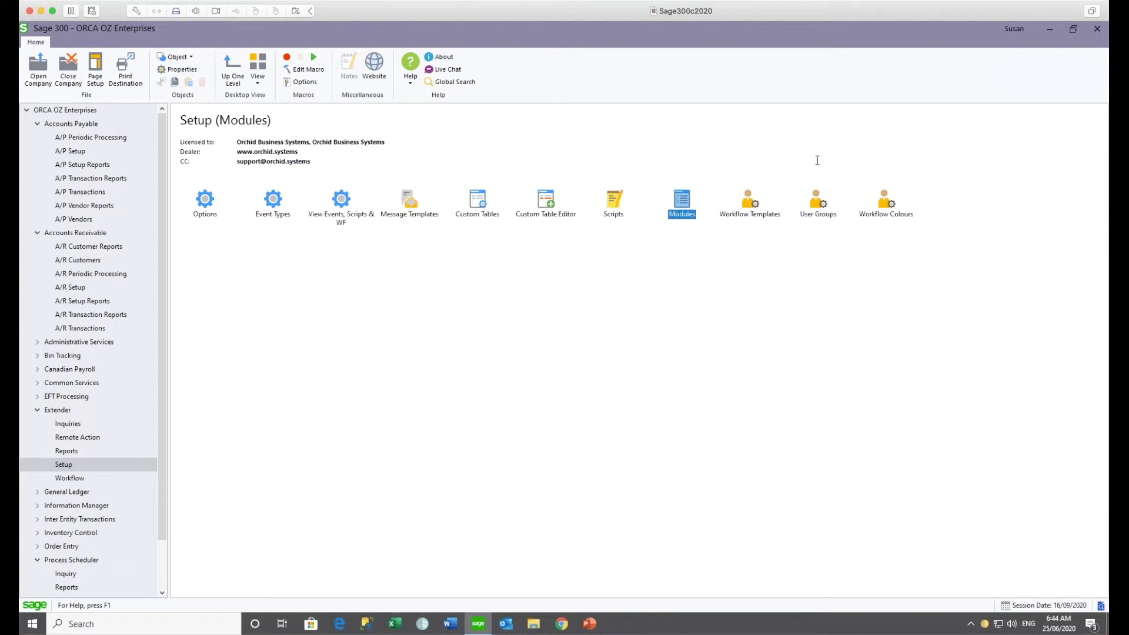
double_click(616, 204)
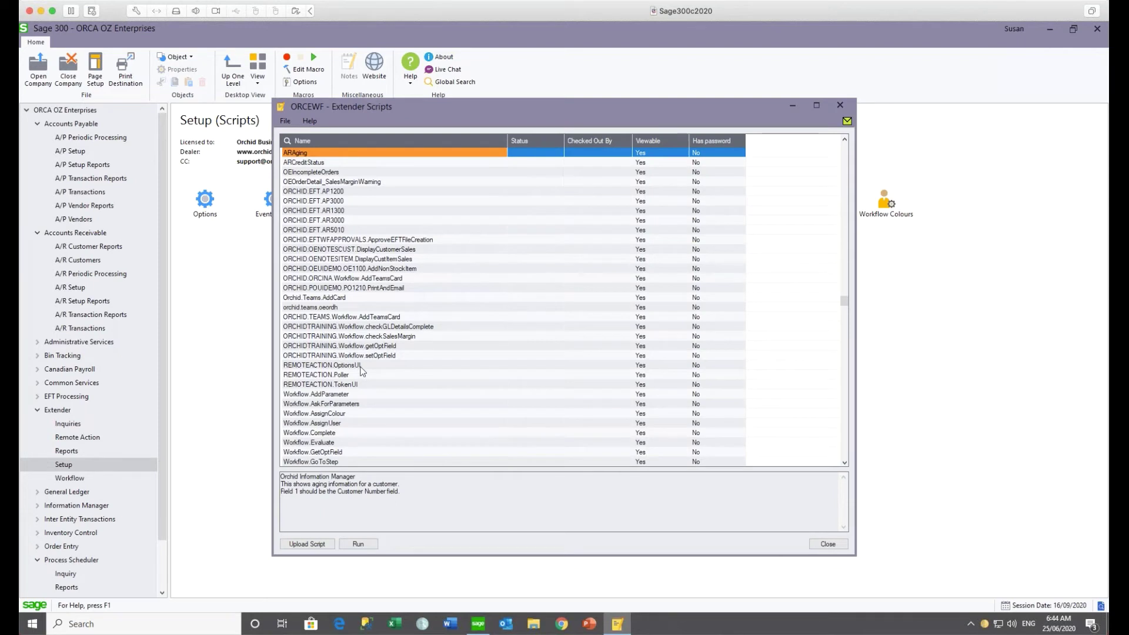
click(362, 366)
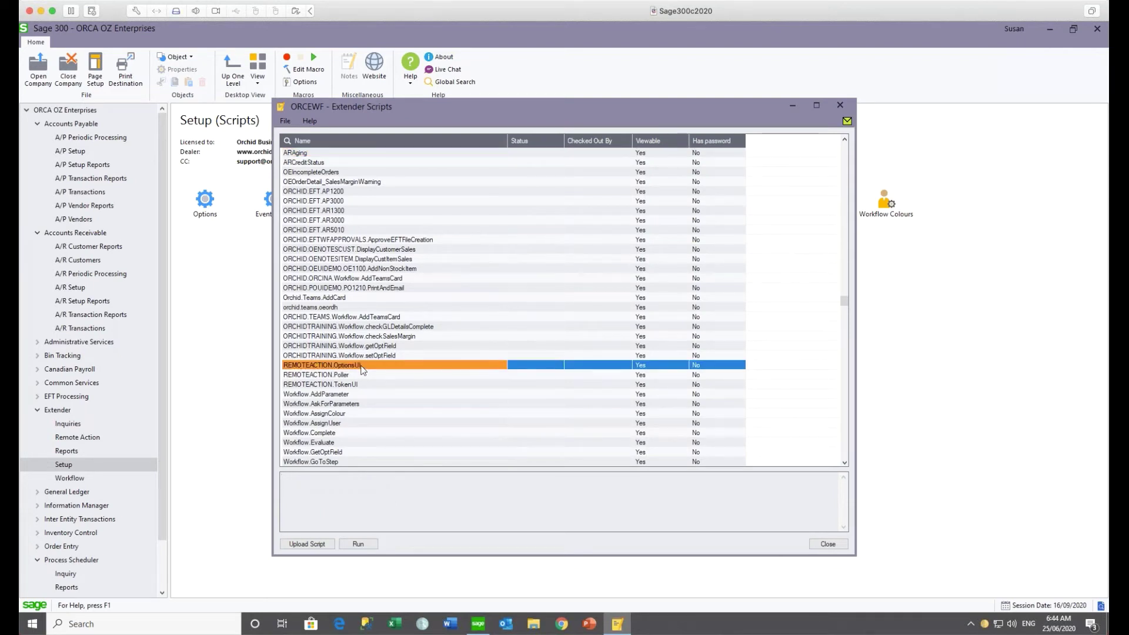
click(358, 377)
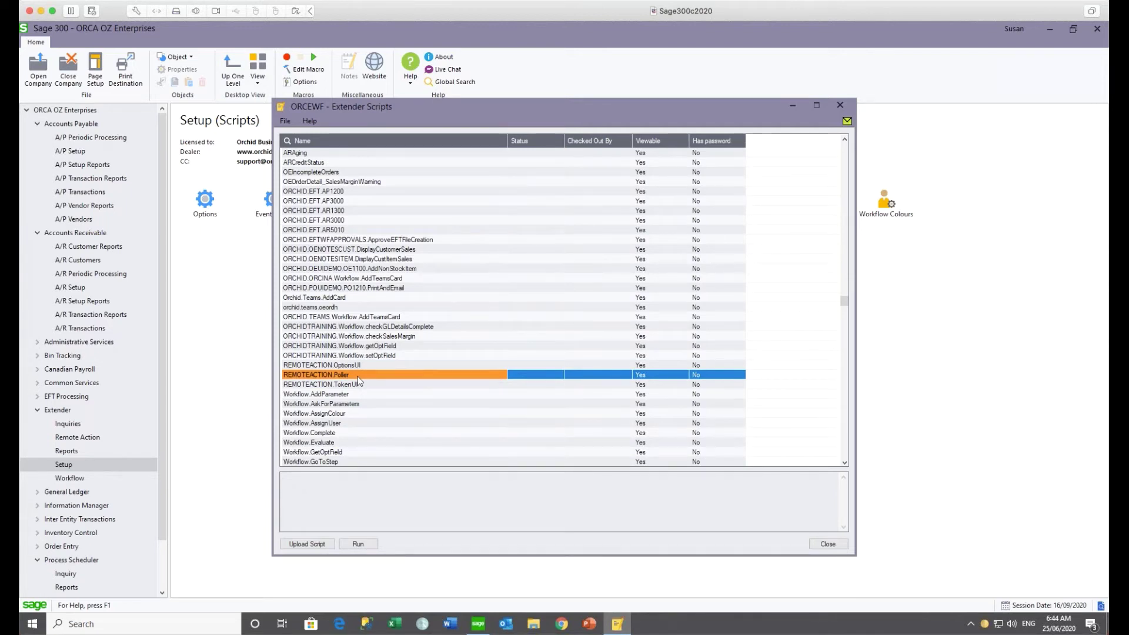
click(356, 386)
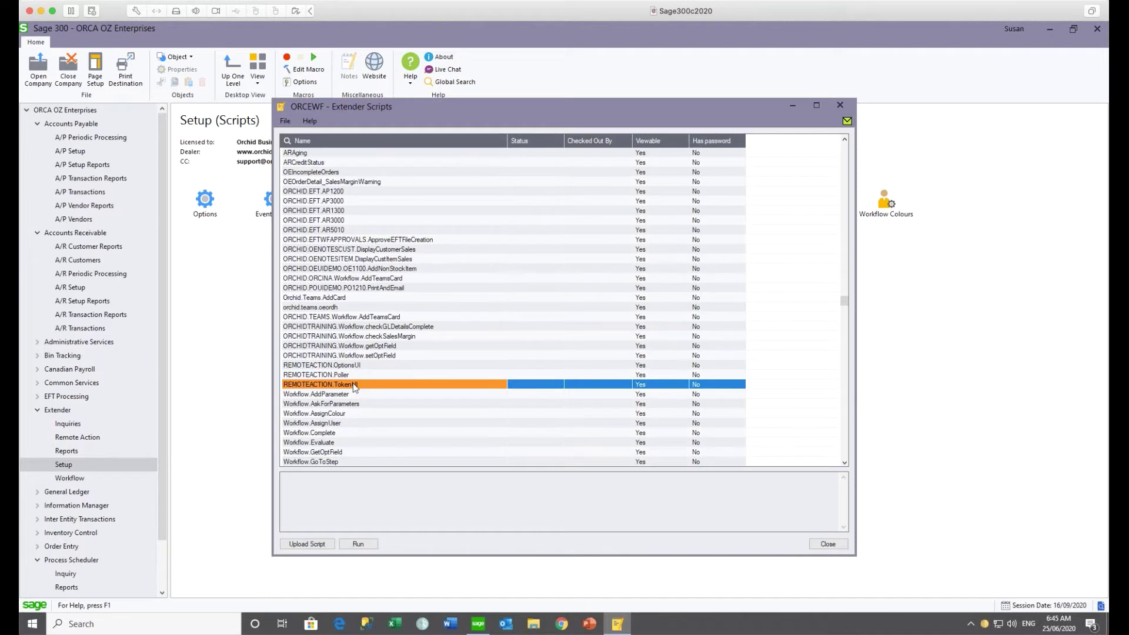
click(839, 106)
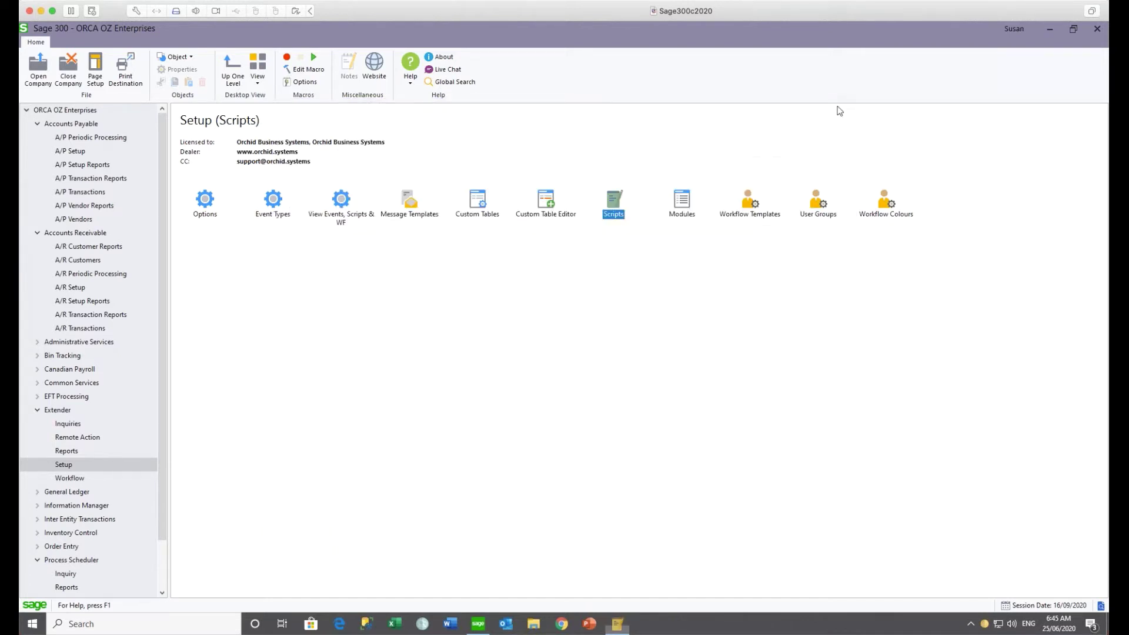
- Open Remote Action Options showing 66 requests this month and 434 of 1000 remaining
click(94, 438)
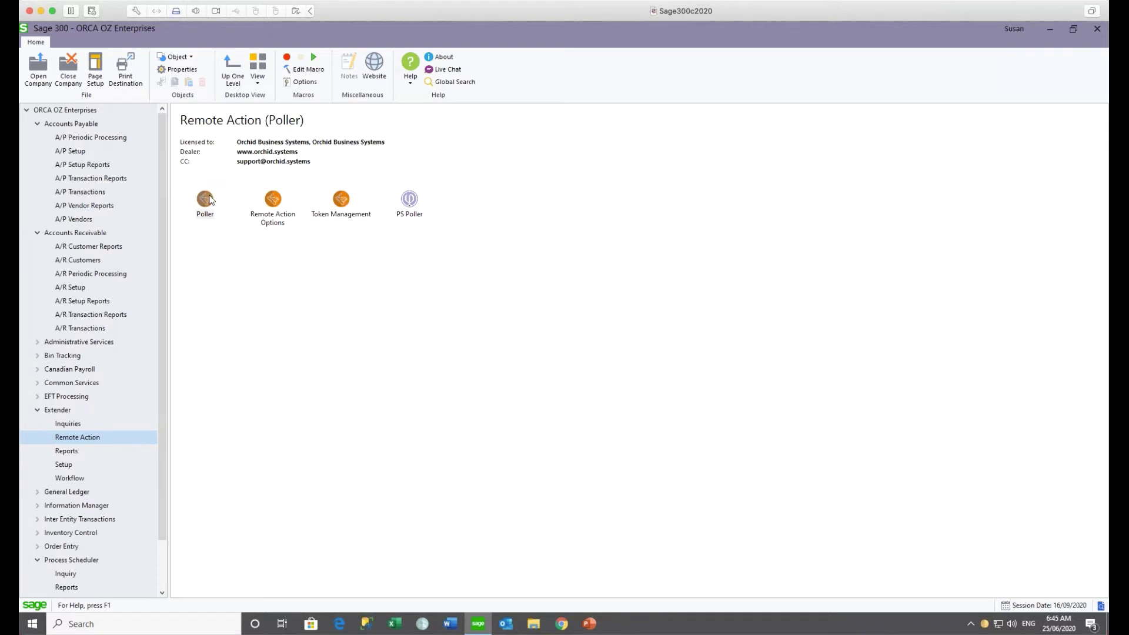
double_click(274, 203)
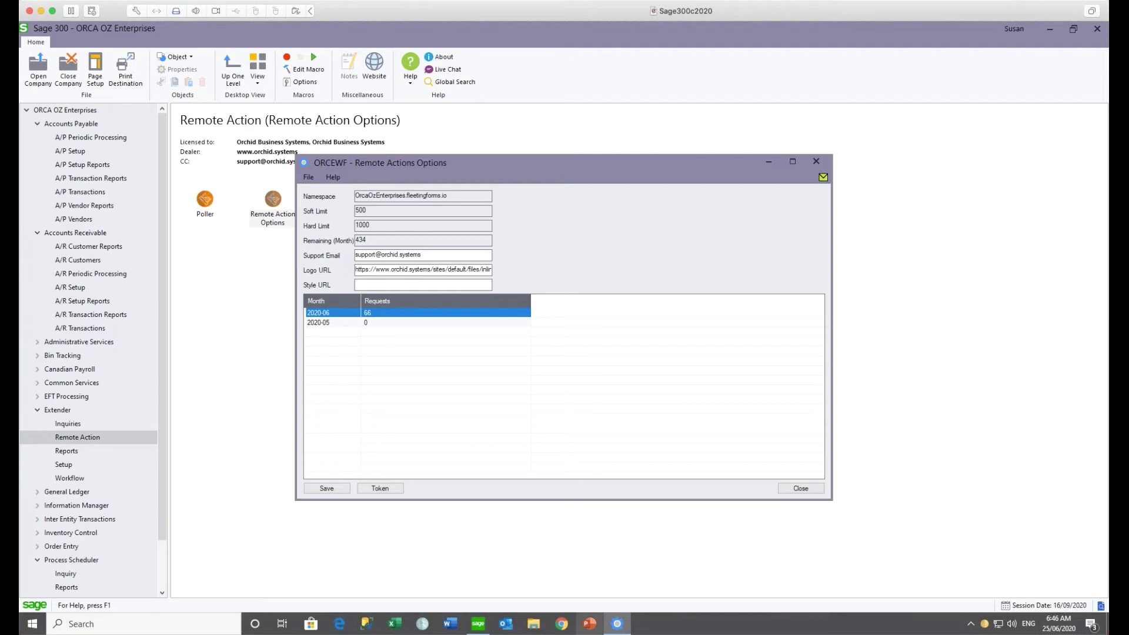
click(562, 624)
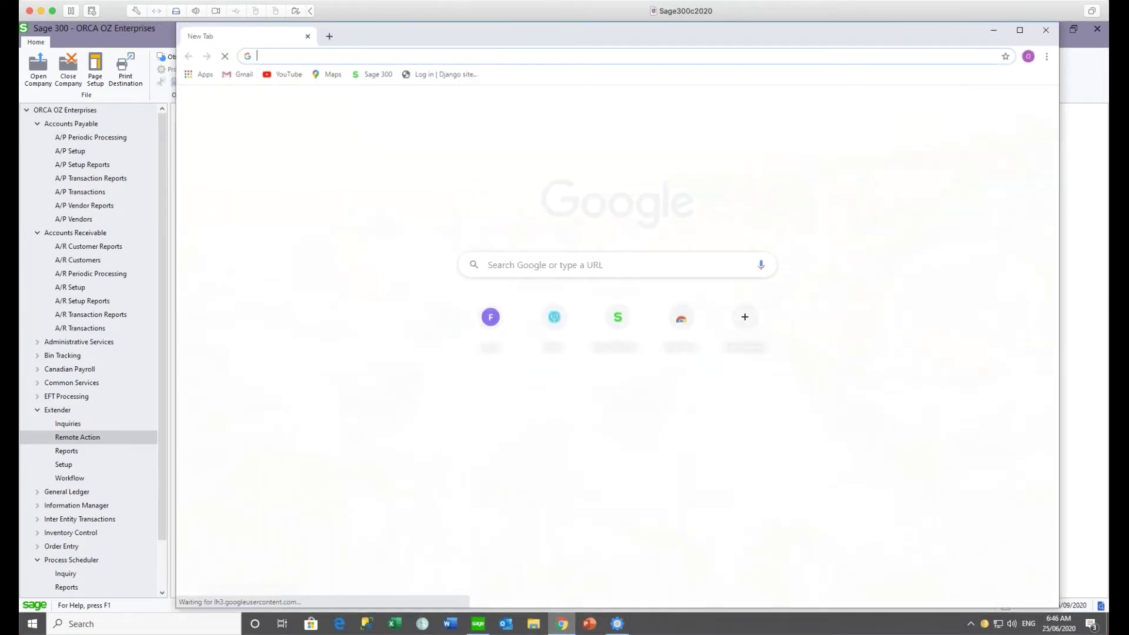
- Leave the empty Chrome tab and bring the Remote Actions Options dialog back into focus
key(alt+Tab)
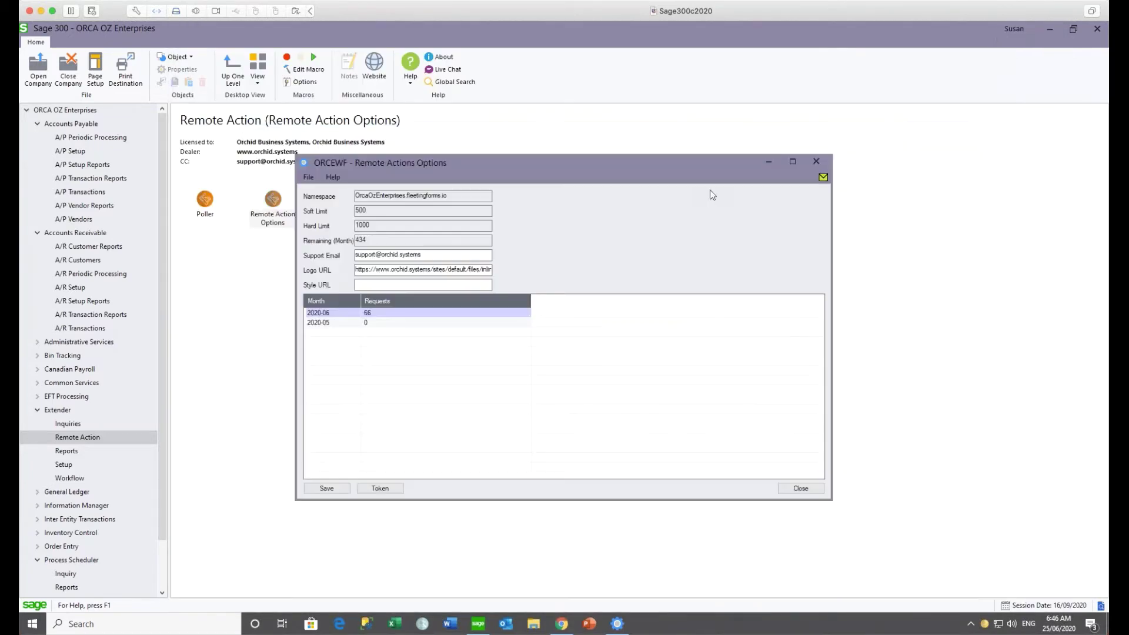
click(478, 282)
- Check the masked token in Token Management, close the option windows and return to Extender Setup
drag(389, 162, 565, 166)
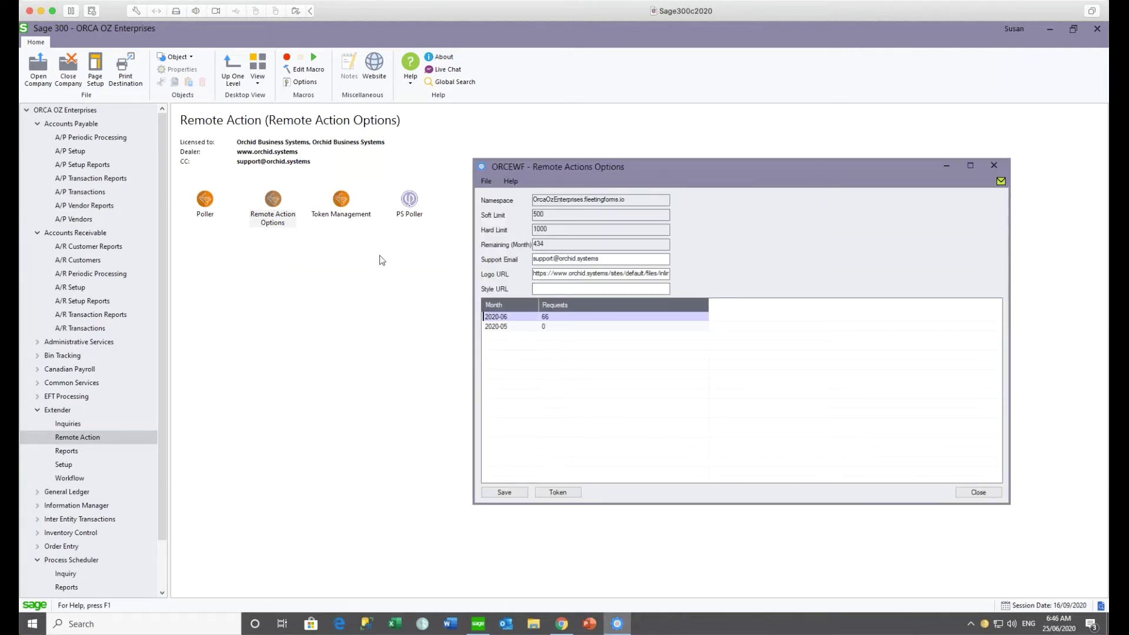
click(557, 492)
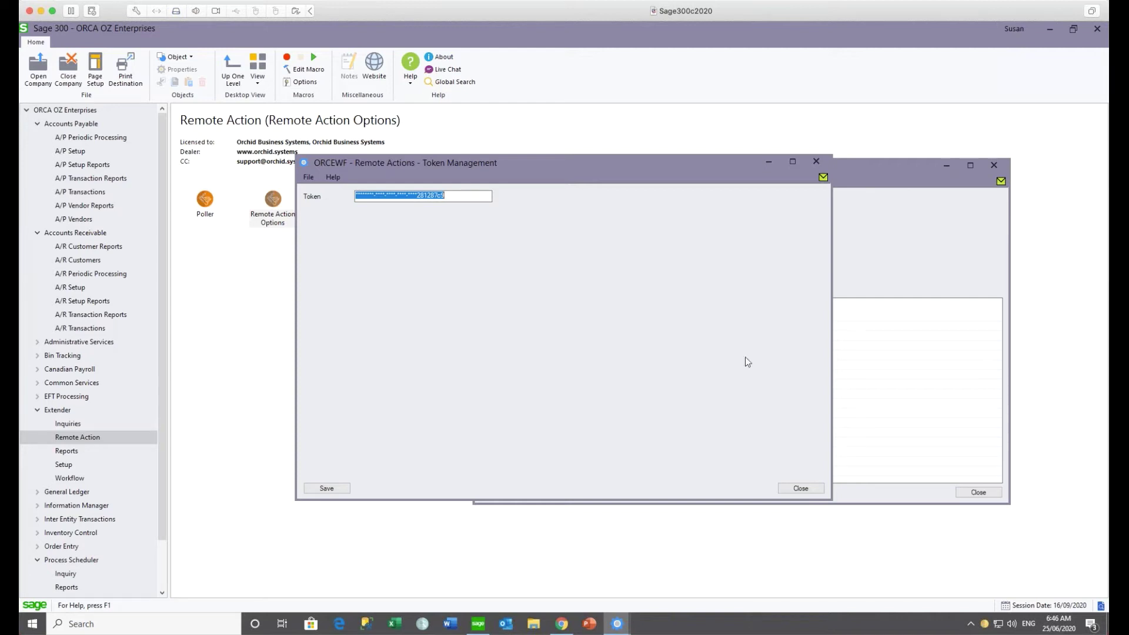
click(815, 162)
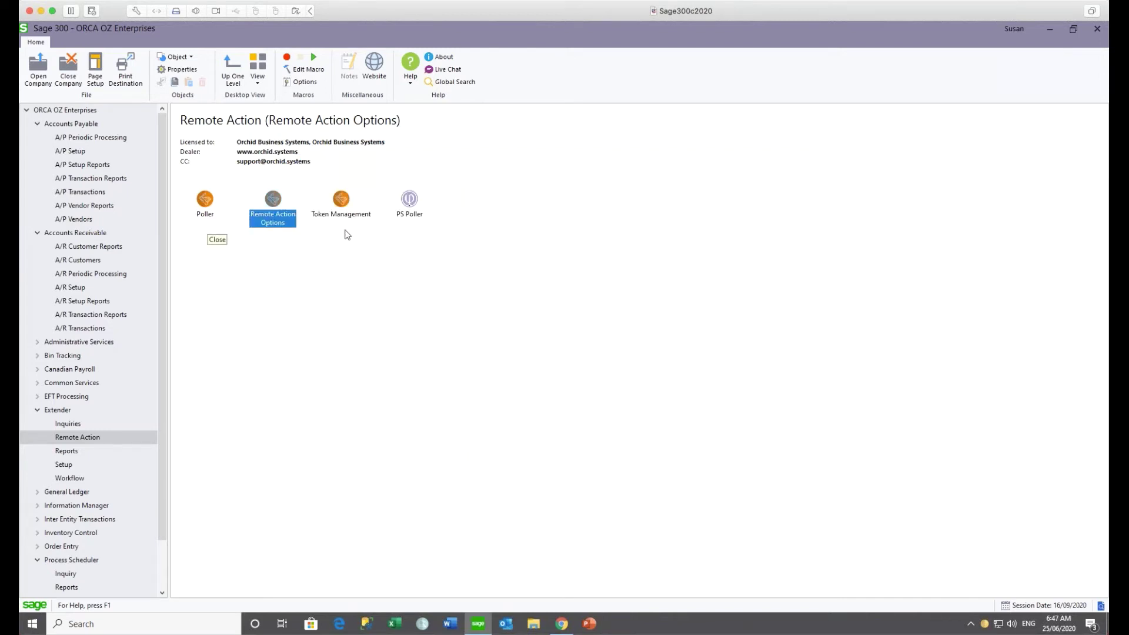
click(68, 466)
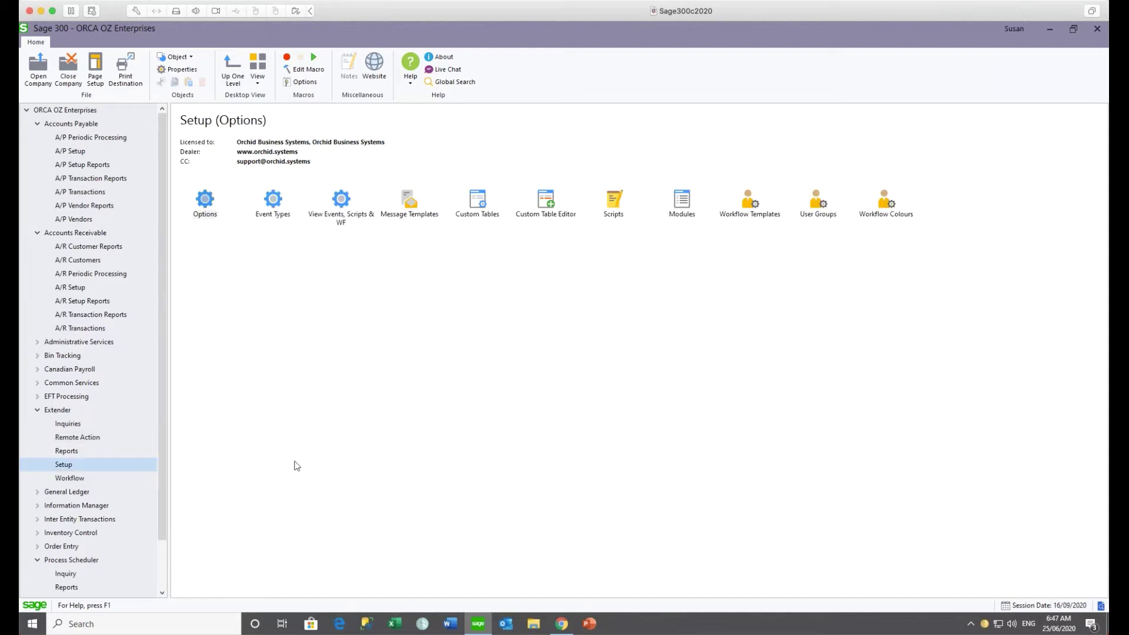
- Load the AP Invoice Batch Post template and open RequestApproval action 170 showing SendRemoteActionCommentFormEmail
click(749, 206)
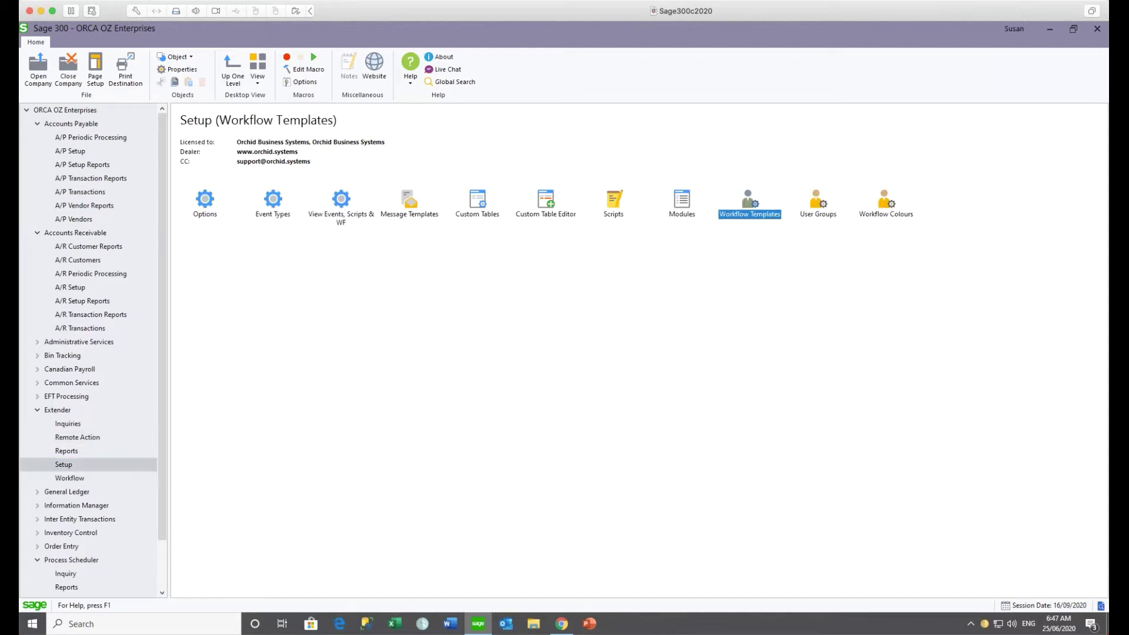
double_click(749, 203)
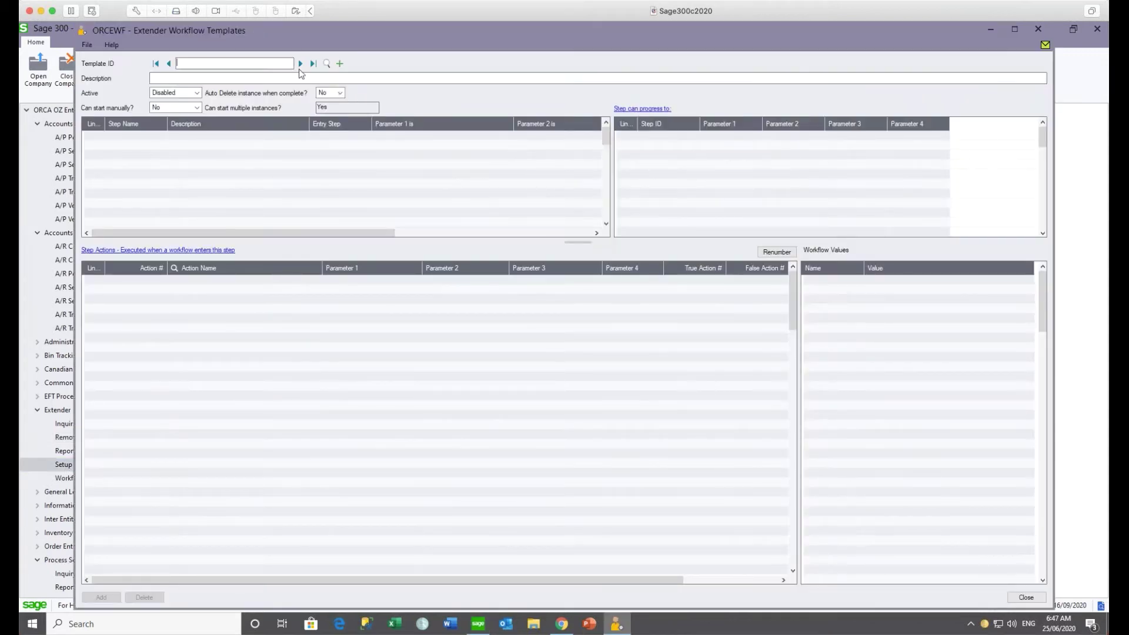
click(301, 63)
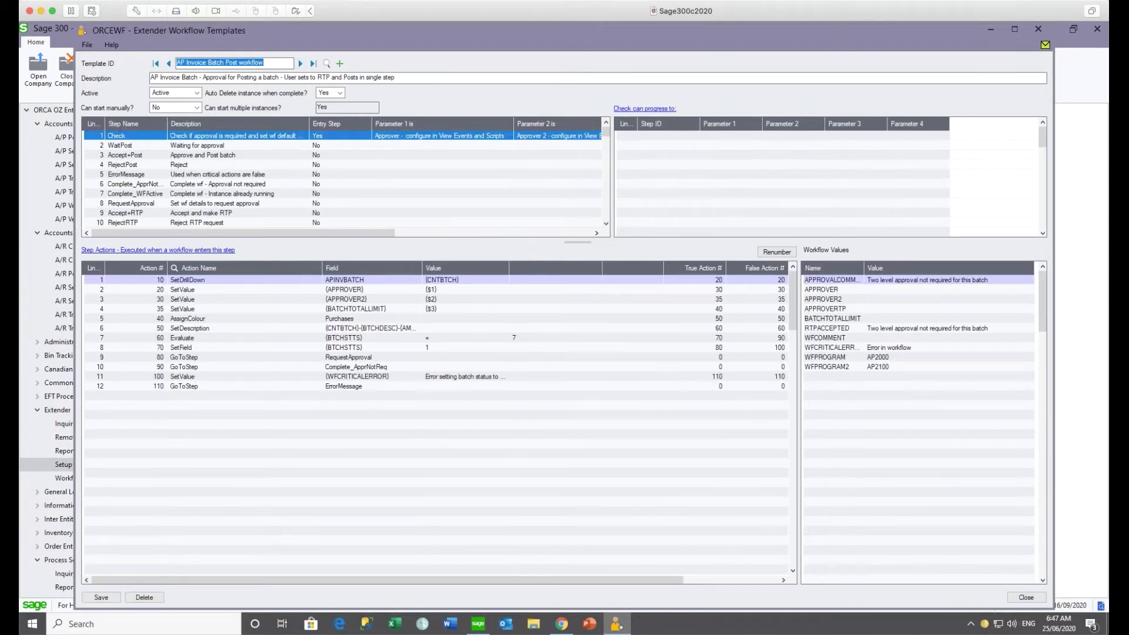
click(136, 204)
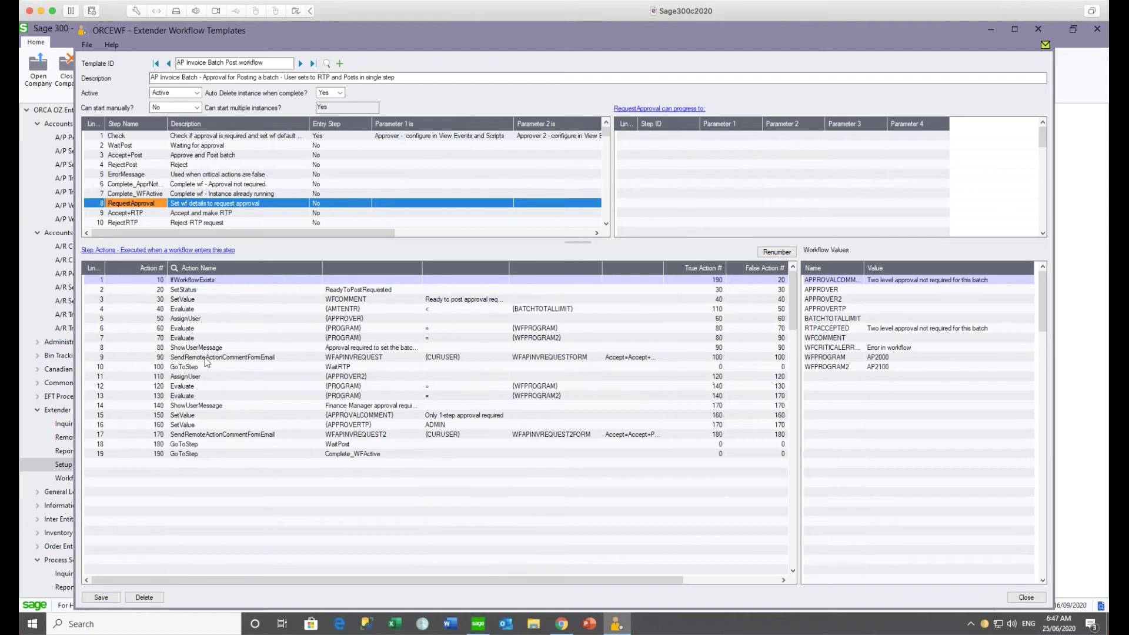
click(245, 437)
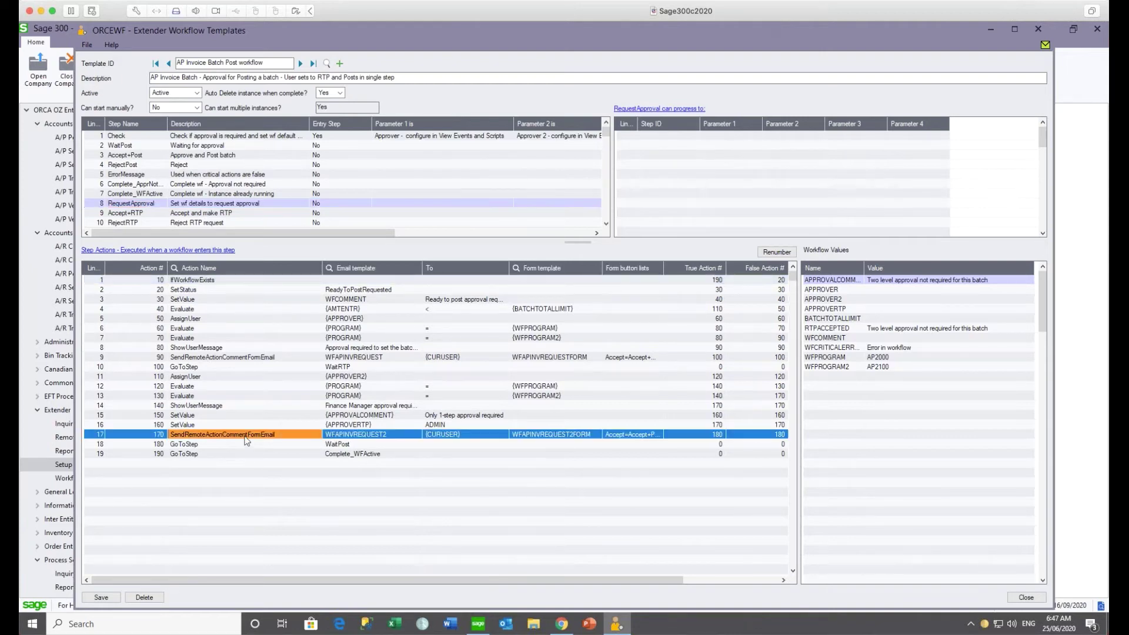
click(219, 251)
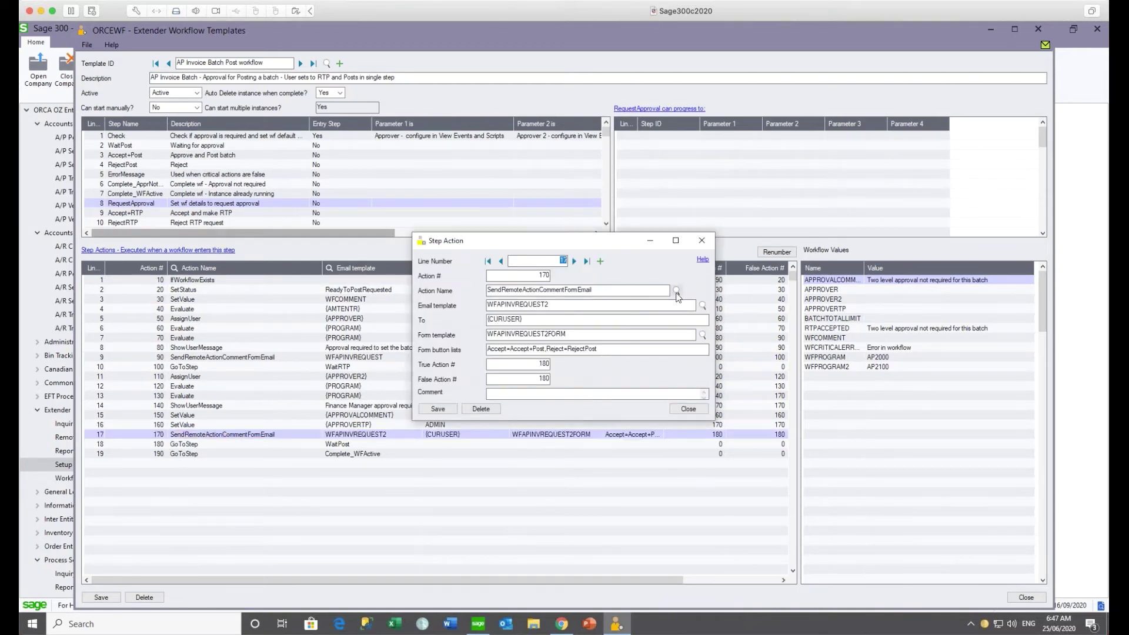
click(676, 291)
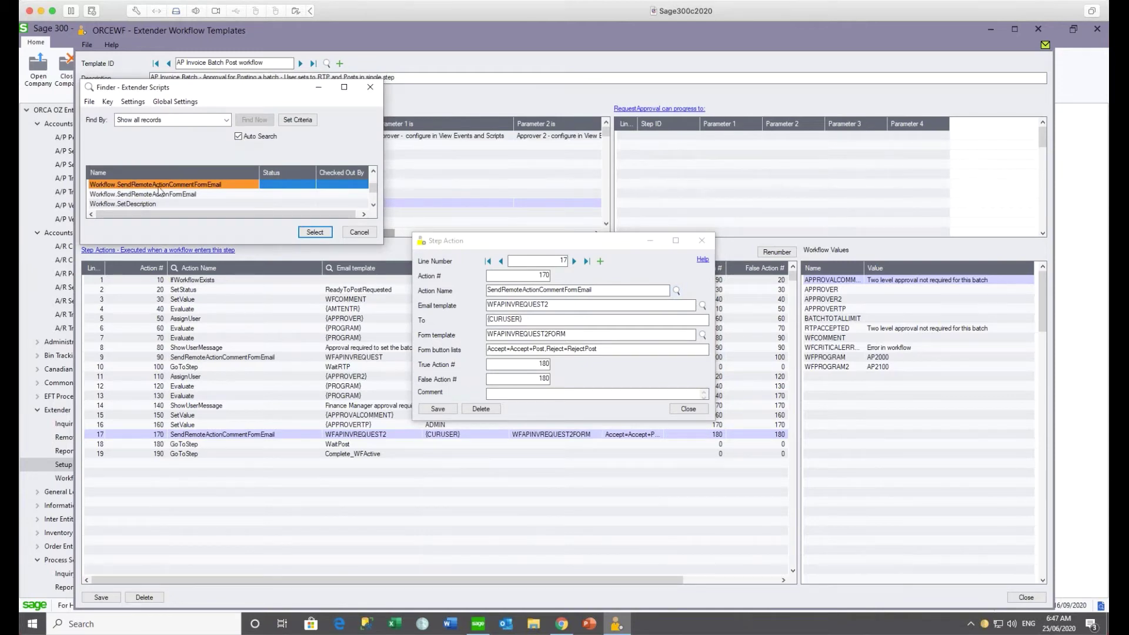
click(198, 195)
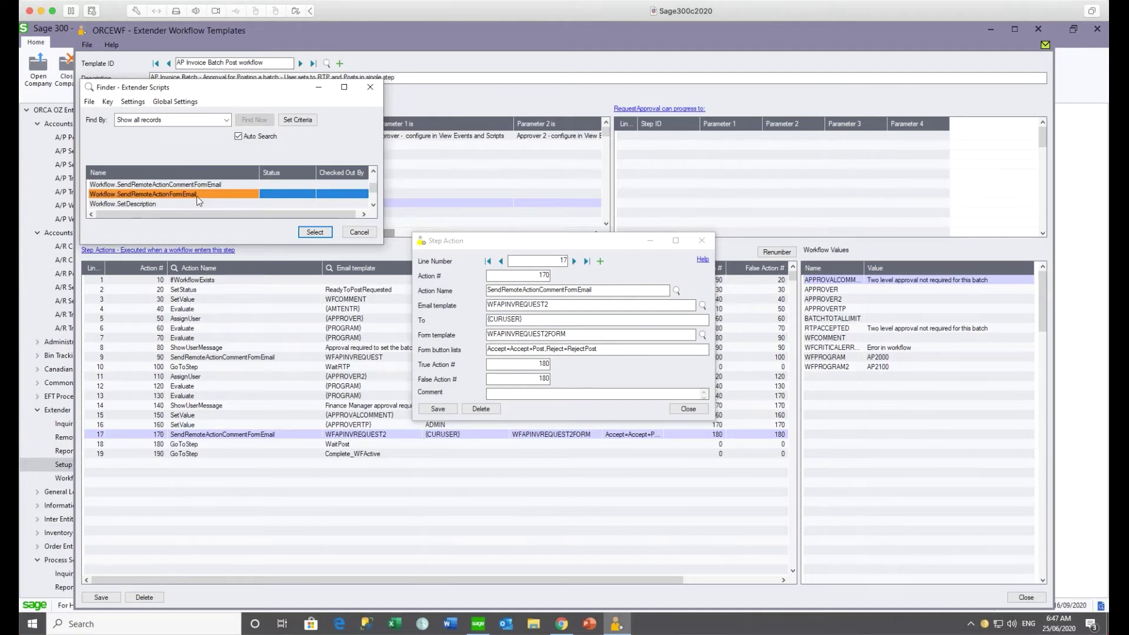
click(373, 172)
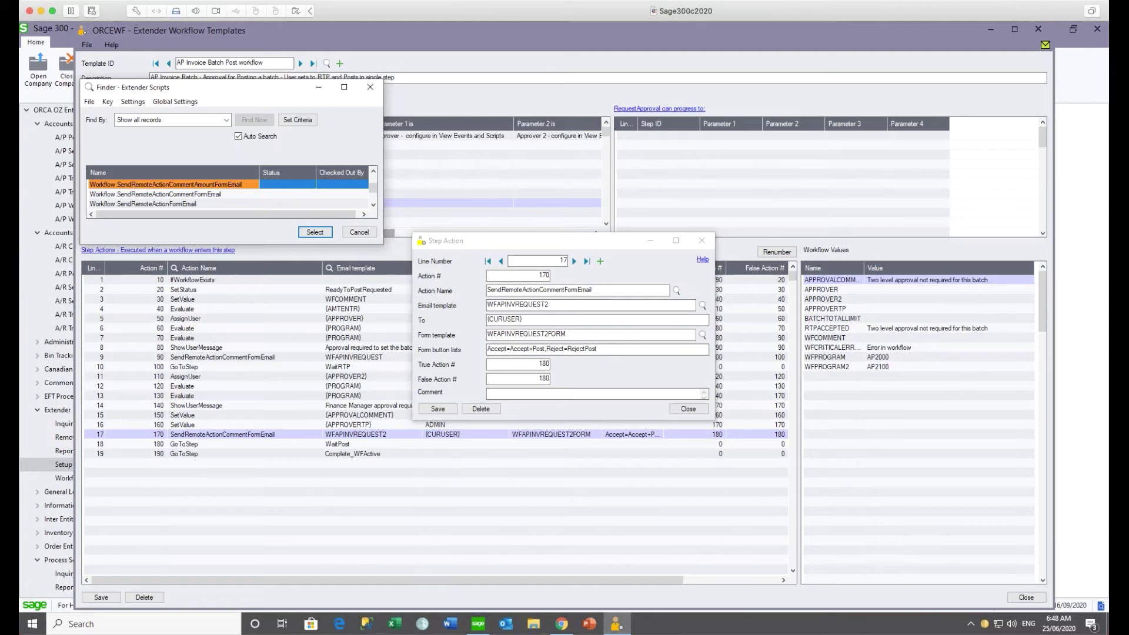
click(233, 195)
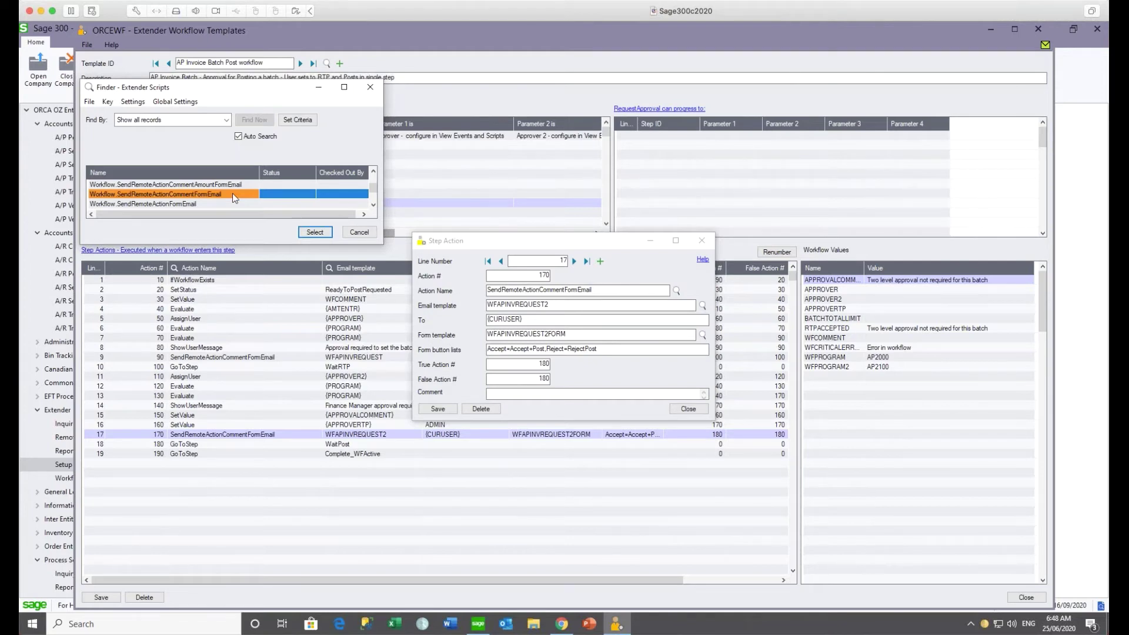
click(236, 204)
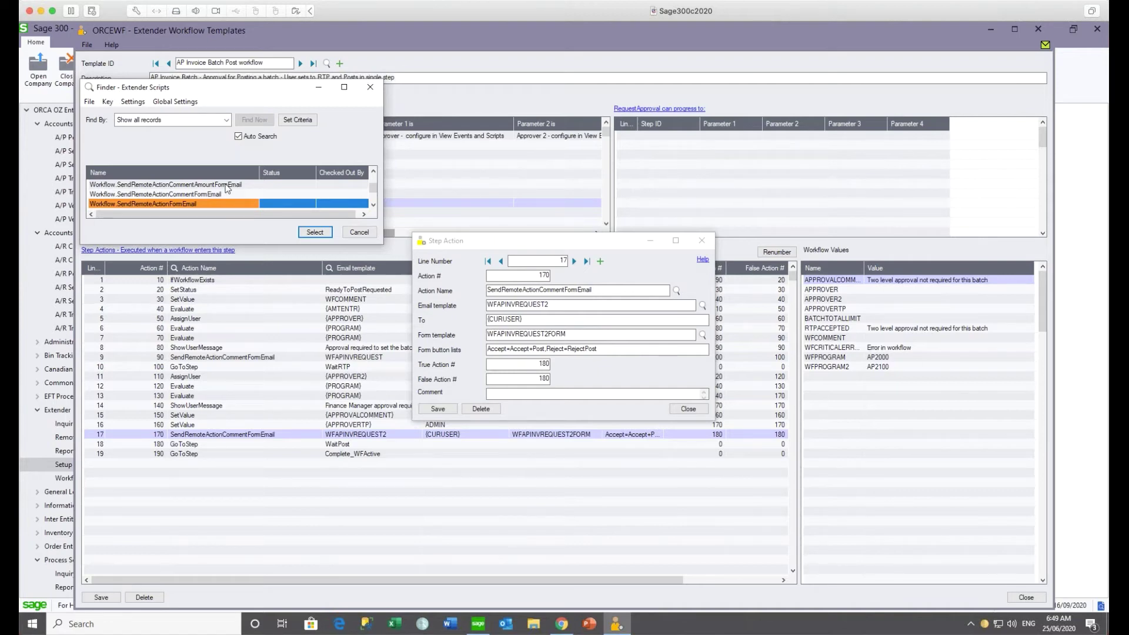
click(226, 185)
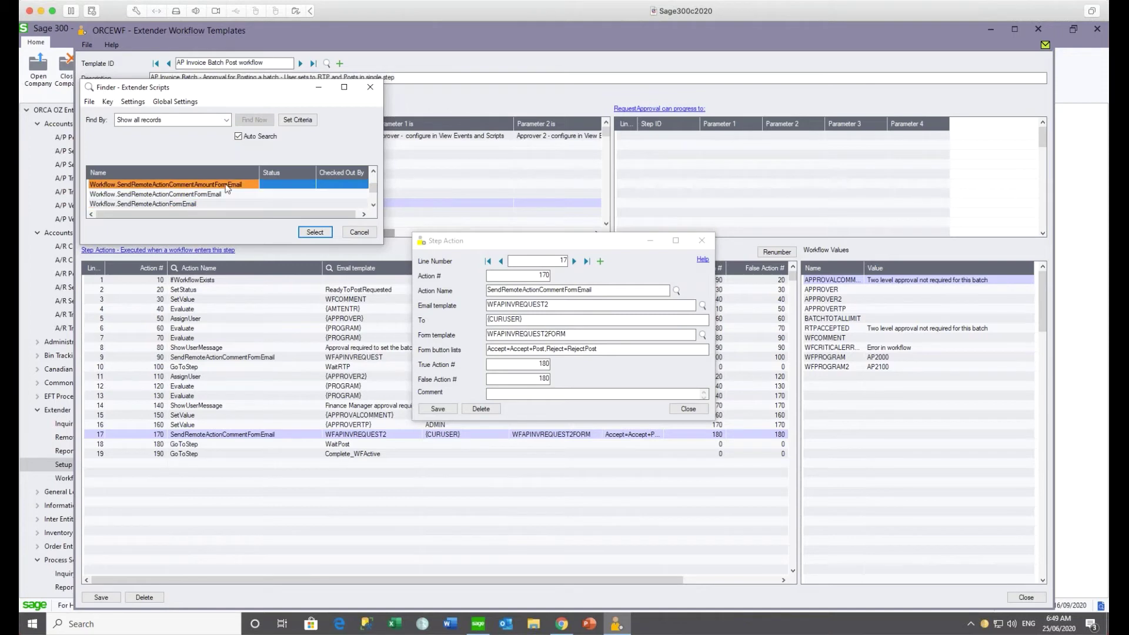
click(360, 233)
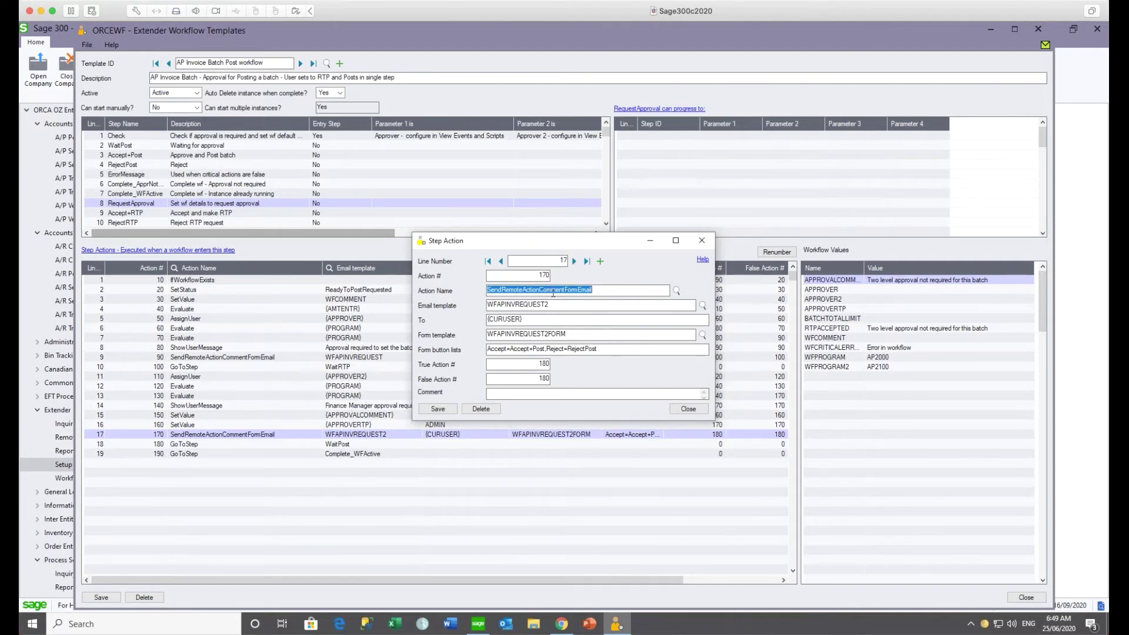
- Highlight the step action's WFAPINVREQUEST2 email template, WFAPINVREQUEST2FORM form template and {CURUSER} recipient
drag(557, 306, 486, 303)
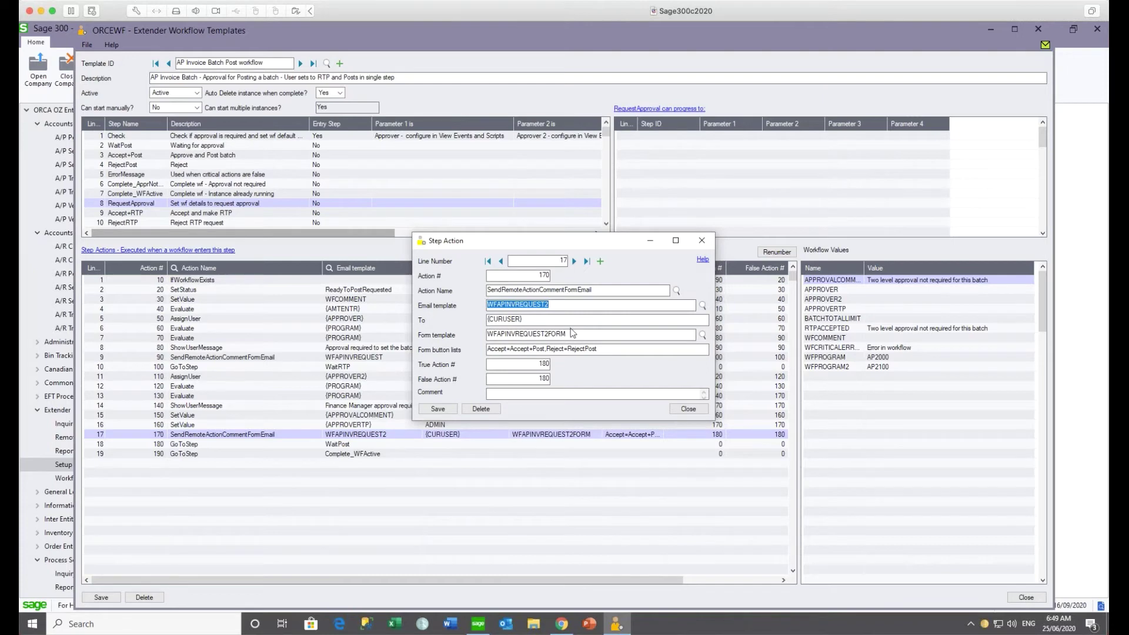
drag(570, 334, 469, 329)
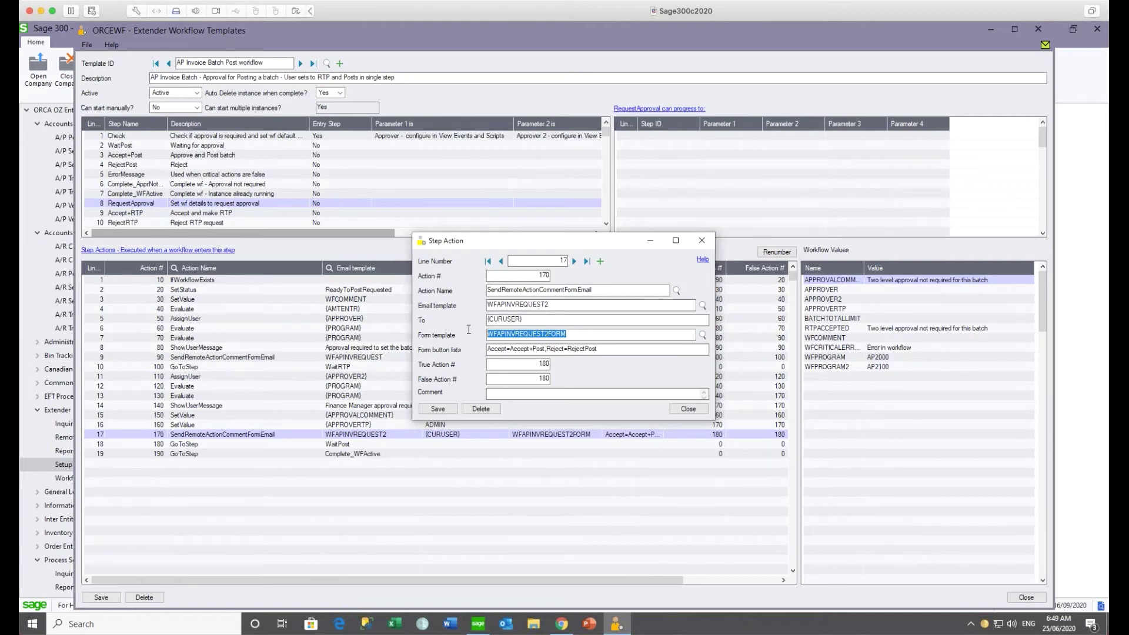
drag(532, 319, 483, 318)
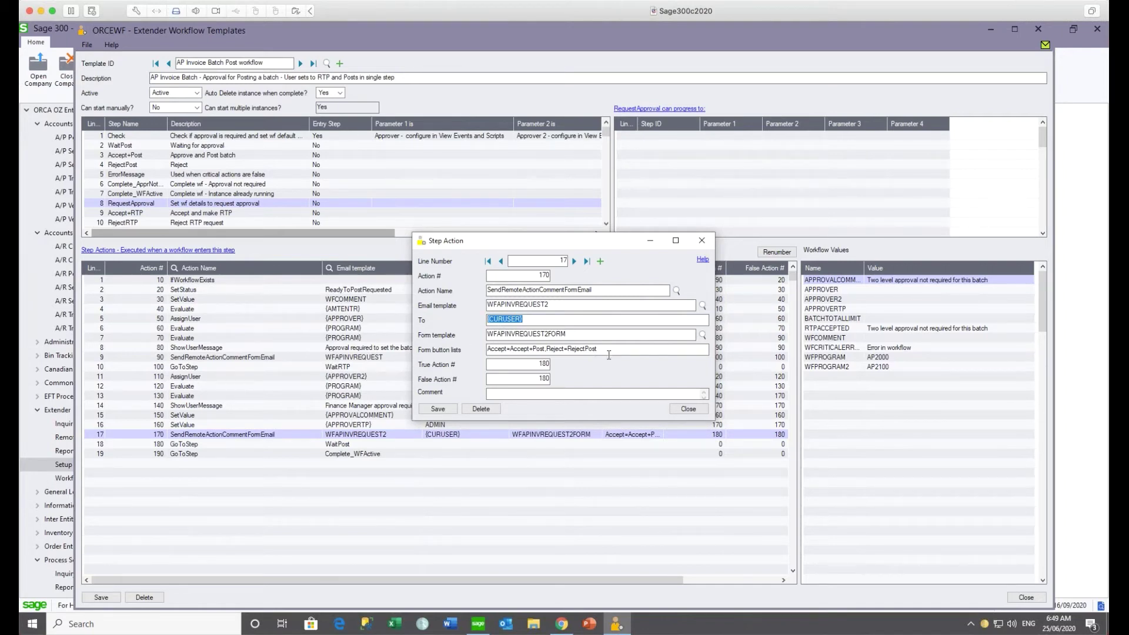
- Highlight the form buttons: Accept leads to Accept+Post, Reject leads to RejectPost
drag(608, 351, 473, 348)
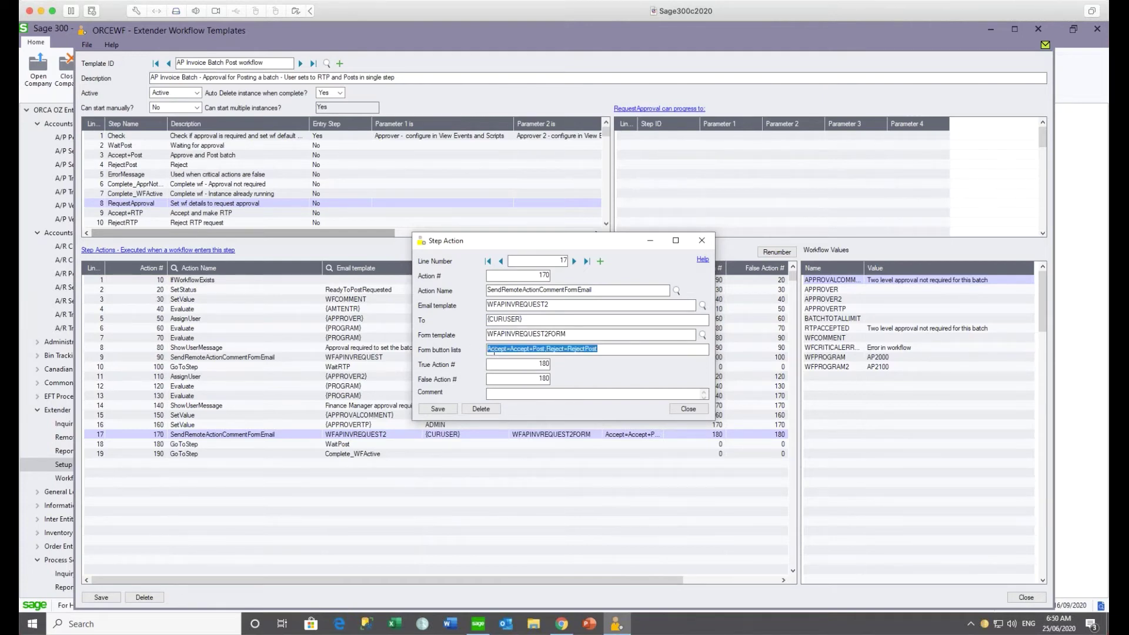
click(500, 351)
double_click(508, 351)
drag(510, 350, 544, 350)
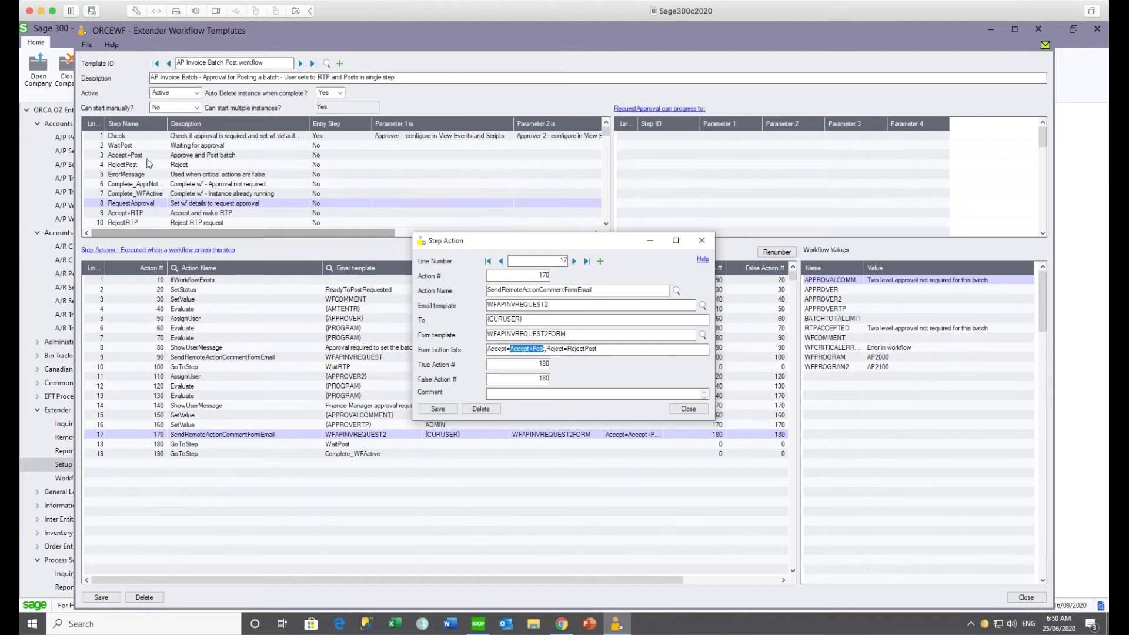
click(555, 349)
drag(546, 349, 566, 349)
double_click(570, 349)
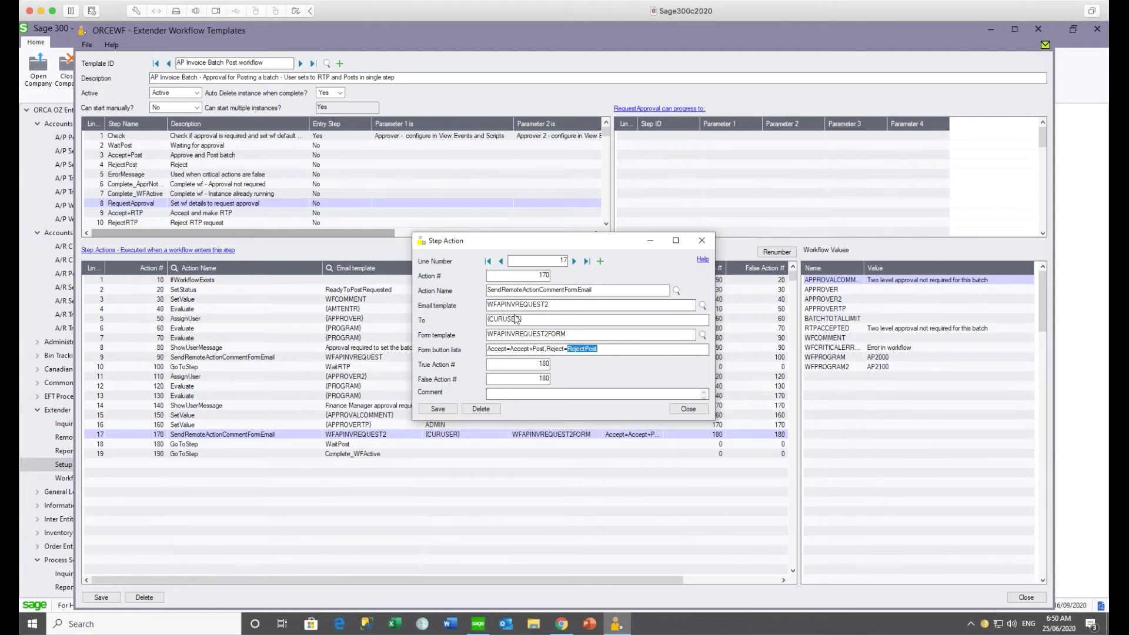
drag(554, 306, 457, 298)
key(ctrl+c)
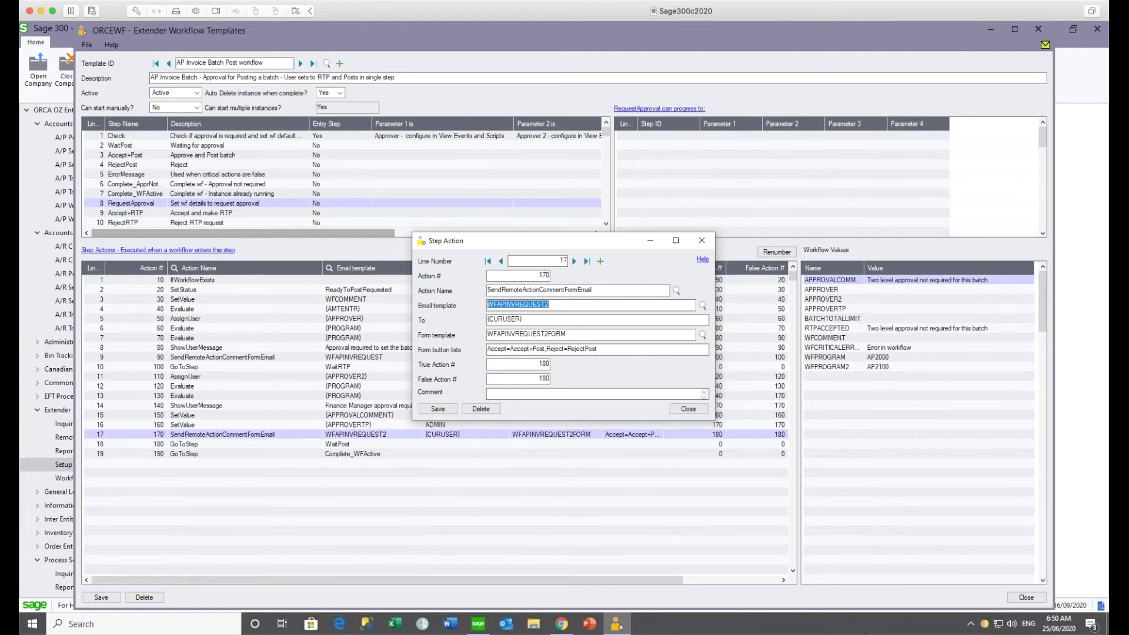
- Close the step action details and workflow templates window, selecting Message Templates setup
click(703, 240)
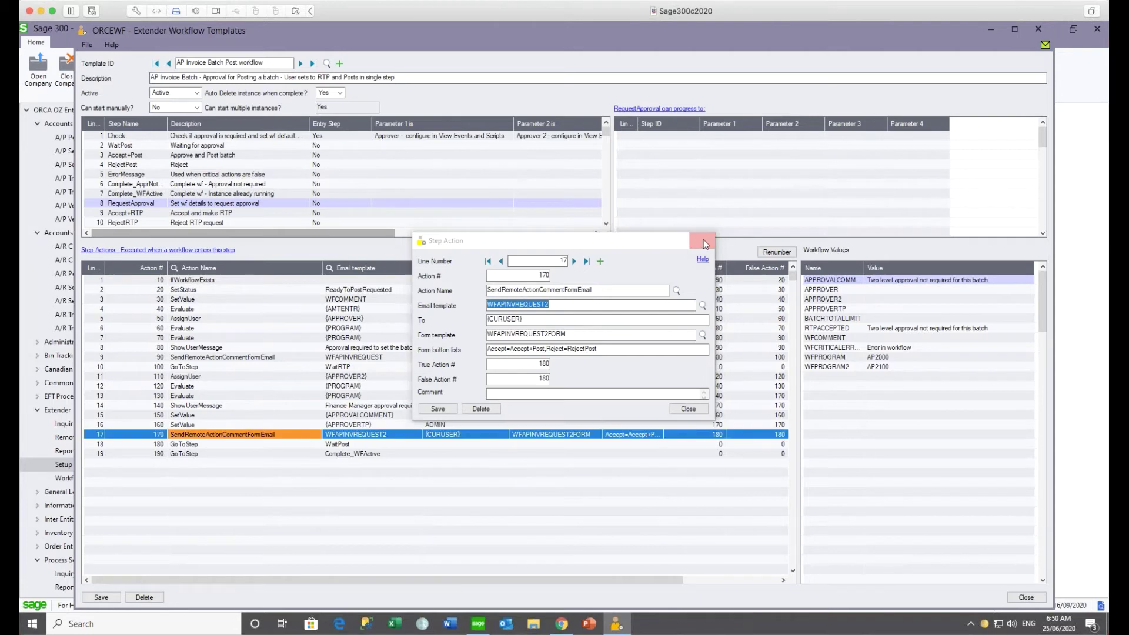
click(1039, 29)
click(421, 202)
- Load the WFAPINVREQUEST2 message template in Extender Message Templates
double_click(421, 201)
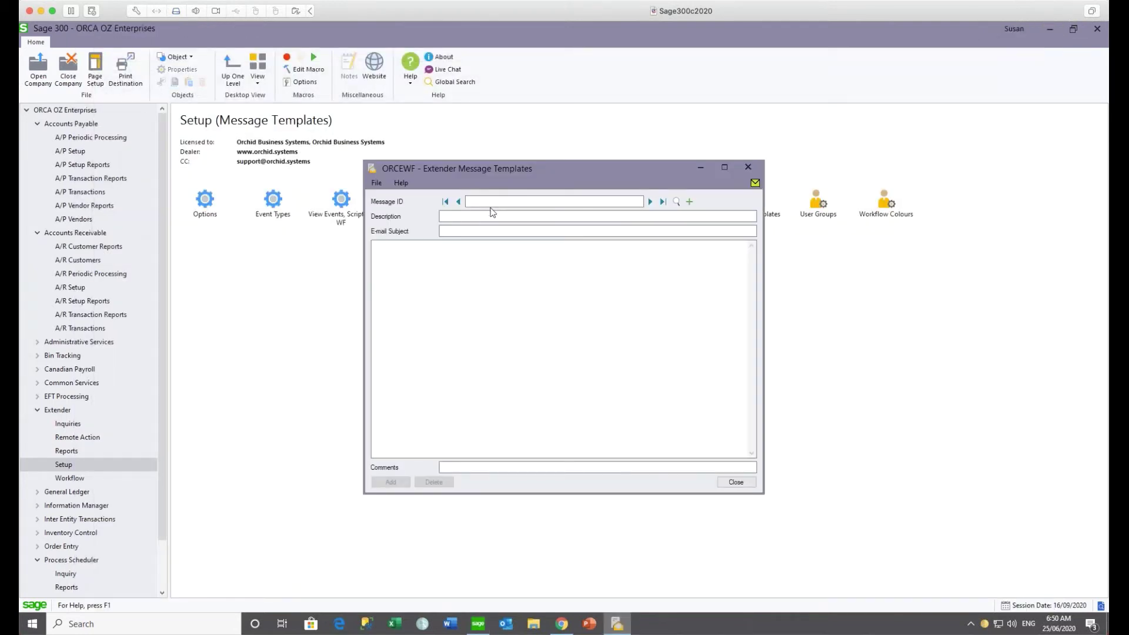
key(ctrl+v)
key(Tab)
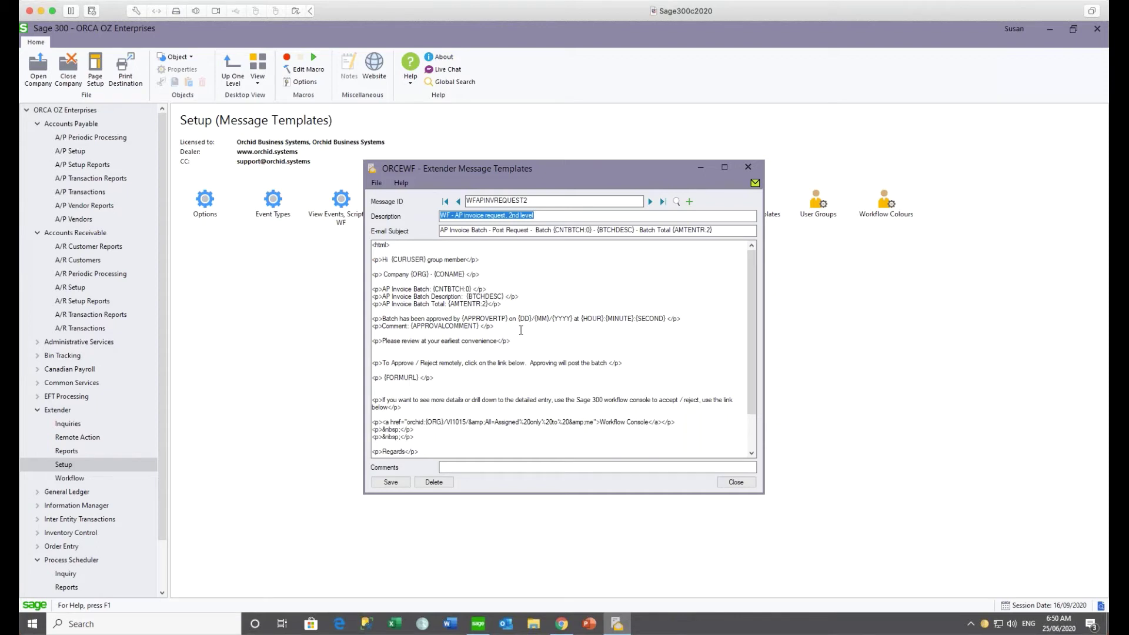
- Point out the body's company line, batch approved line and {FORMURL} placeholder
click(481, 274)
shift+click(372, 274)
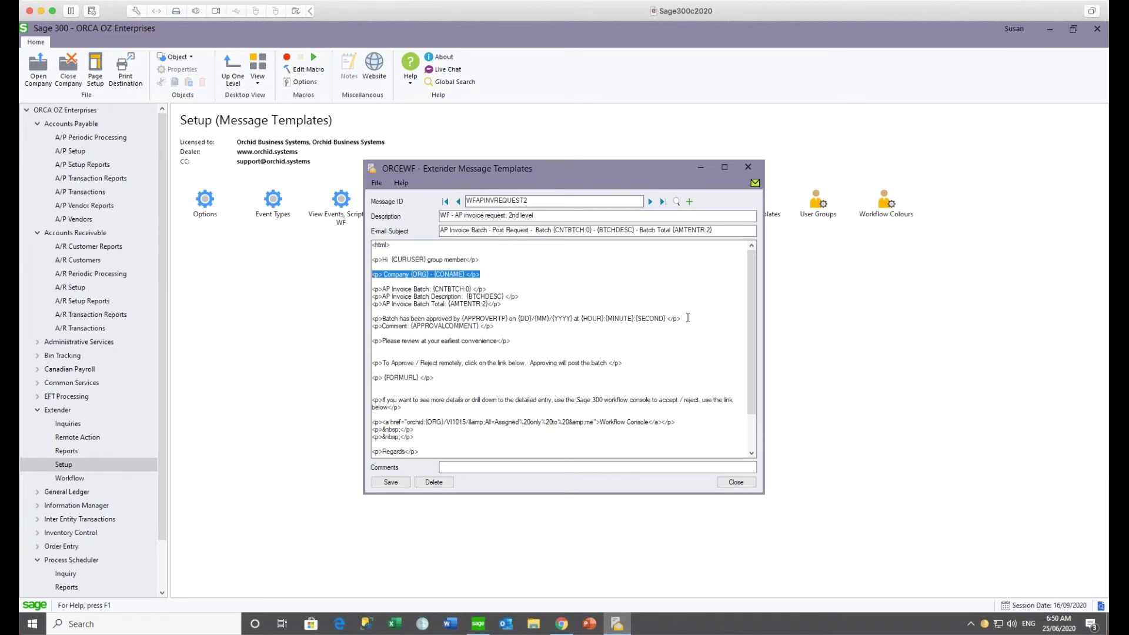
click(687, 317)
shift+click(373, 318)
click(372, 322)
shift+click(370, 321)
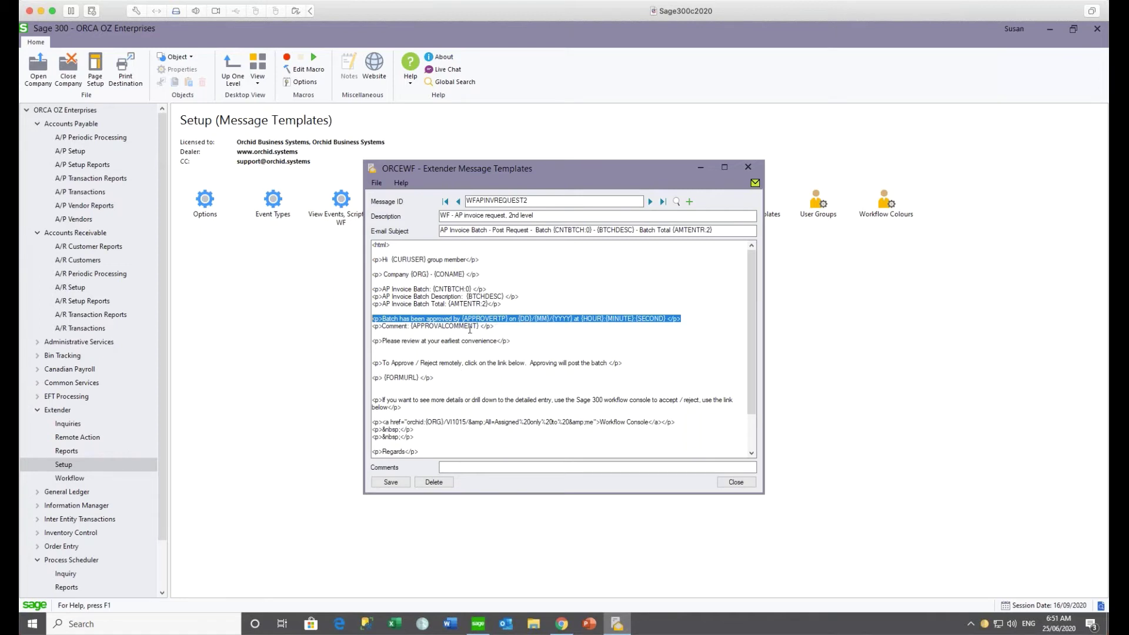
click(418, 378)
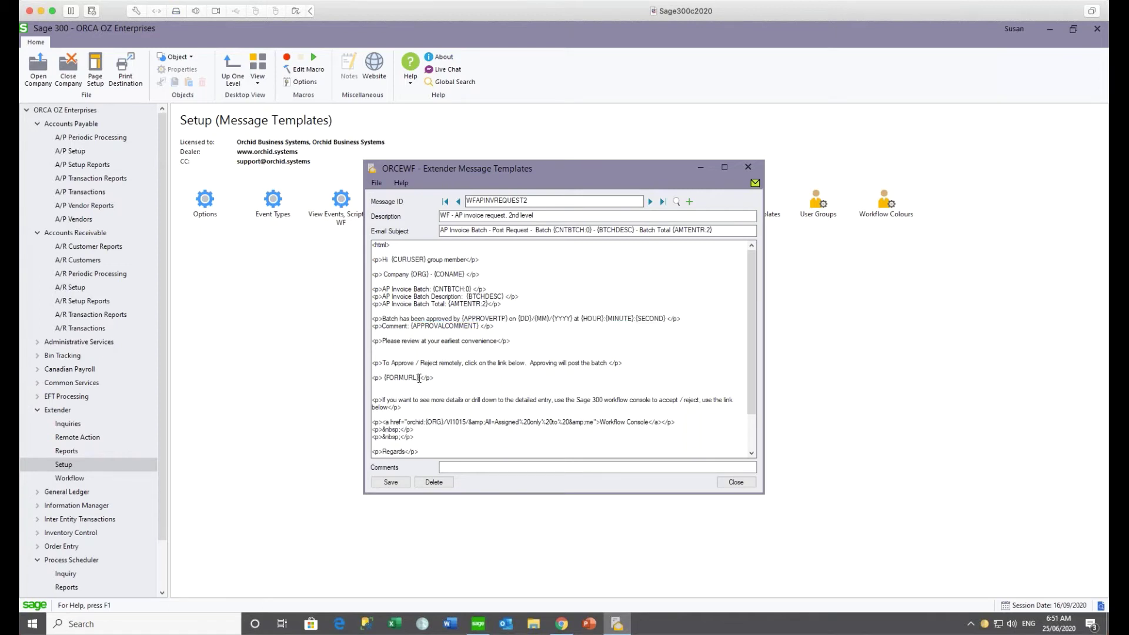
drag(418, 378, 384, 380)
click(505, 625)
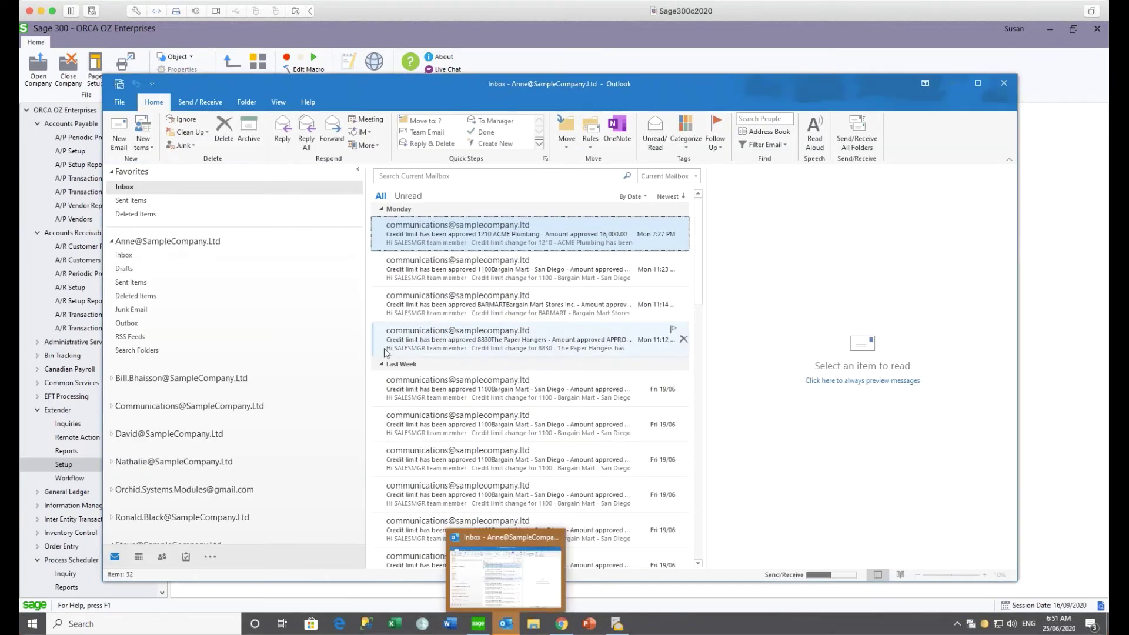
- Open and close the ACME Plumbing credit limit email in Outlook
double_click(458, 238)
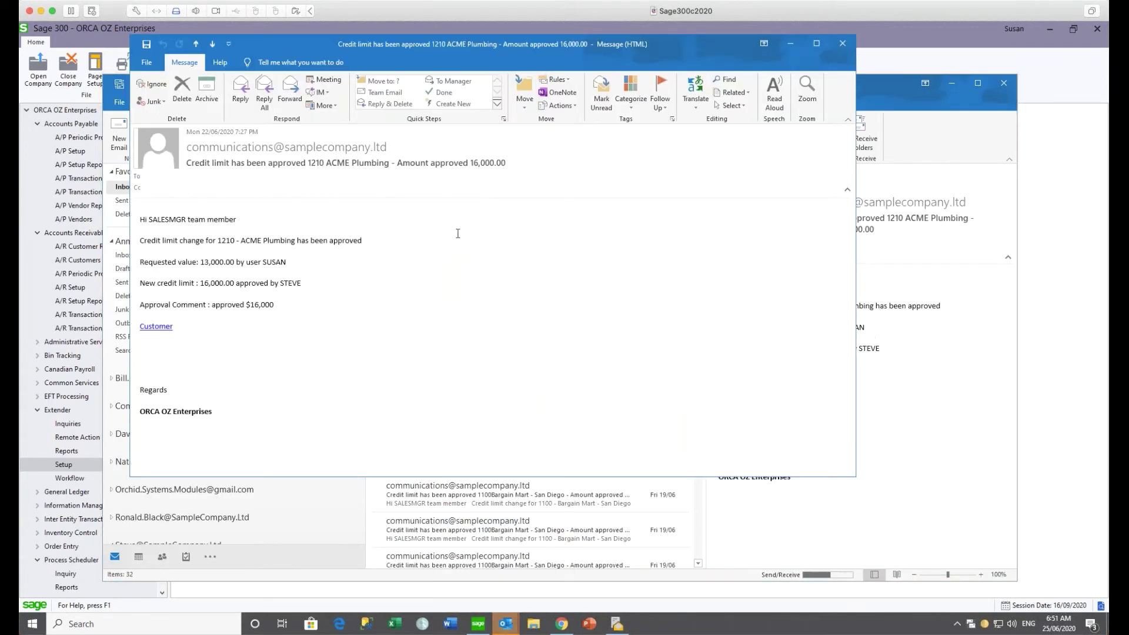
click(843, 44)
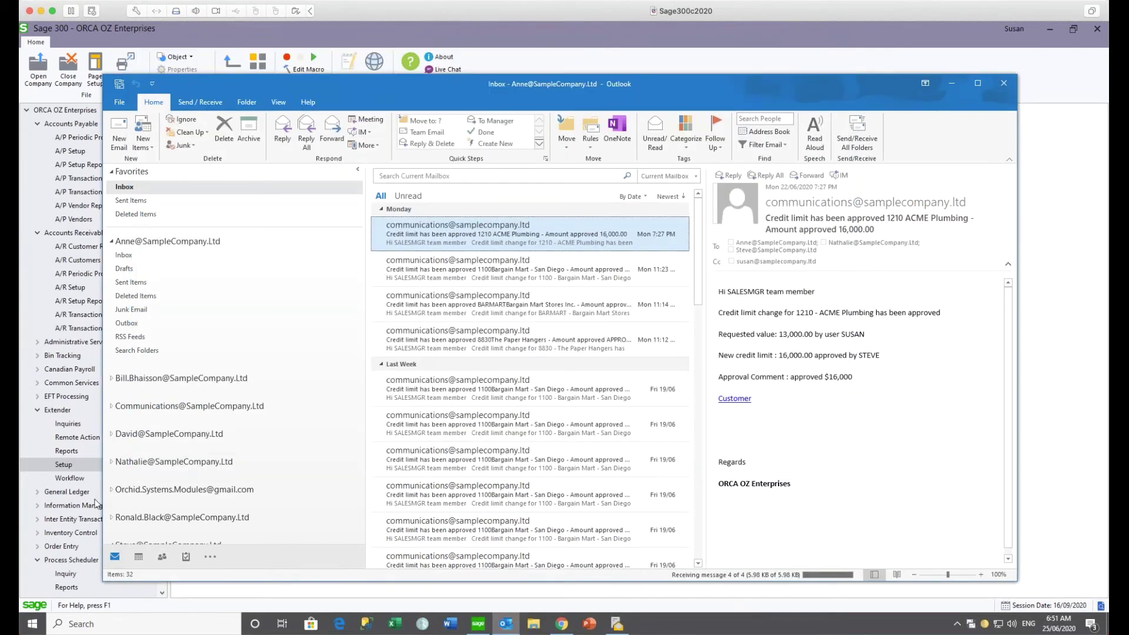
scroll(253, 443, down, 3)
- Open the Batch 113 post request email in another user's inbox, then minimize it and Outlook
click(116, 437)
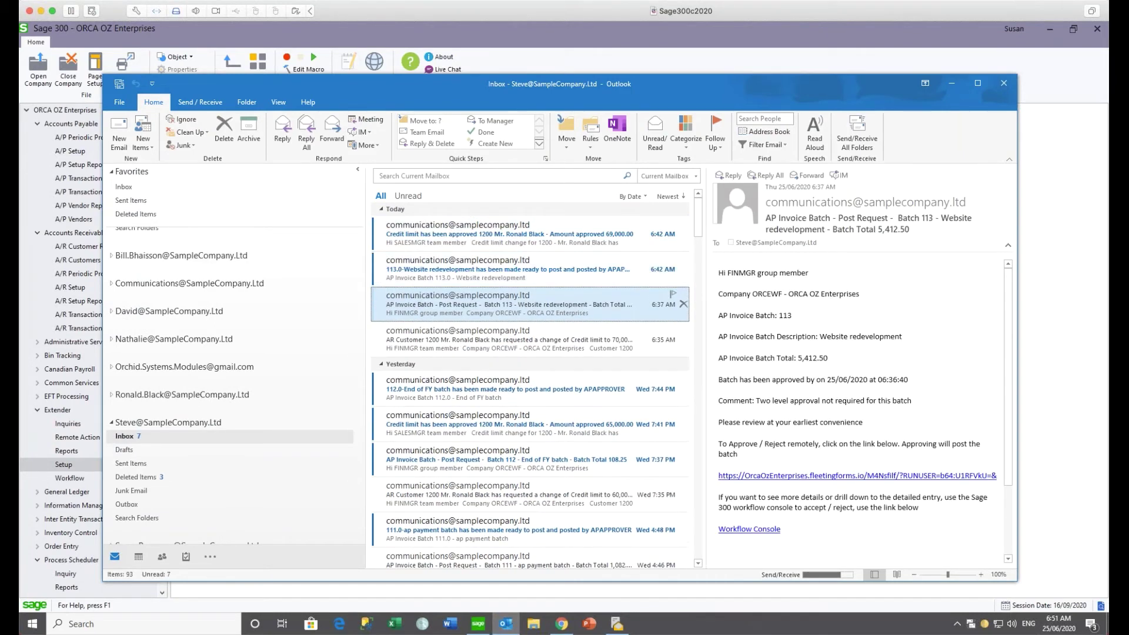
key(Return)
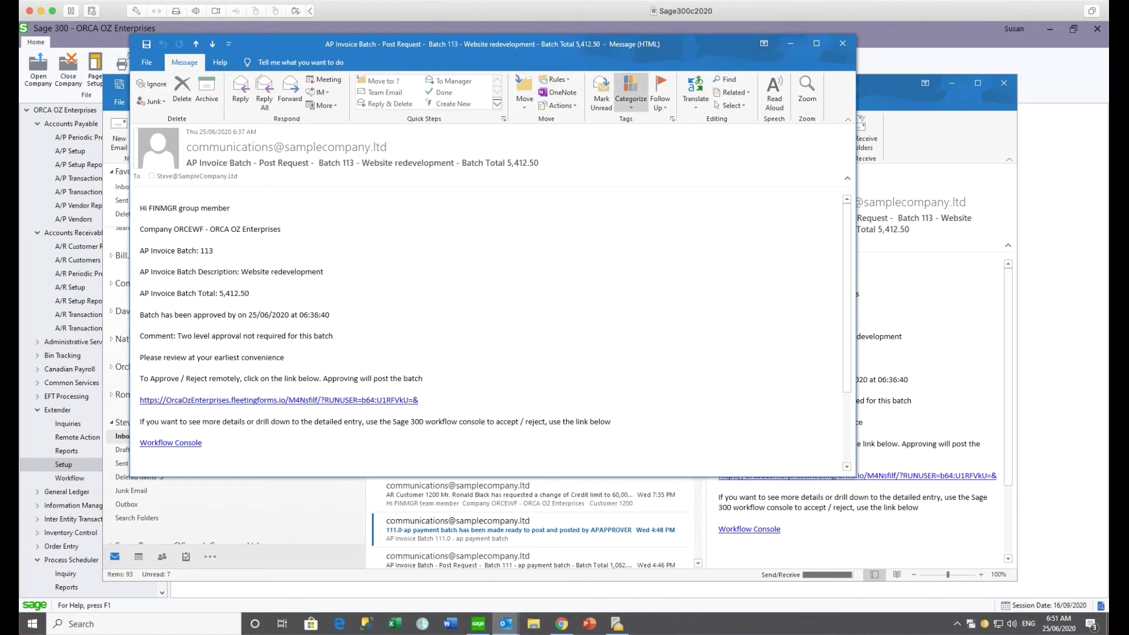
mouse_move(235, 181)
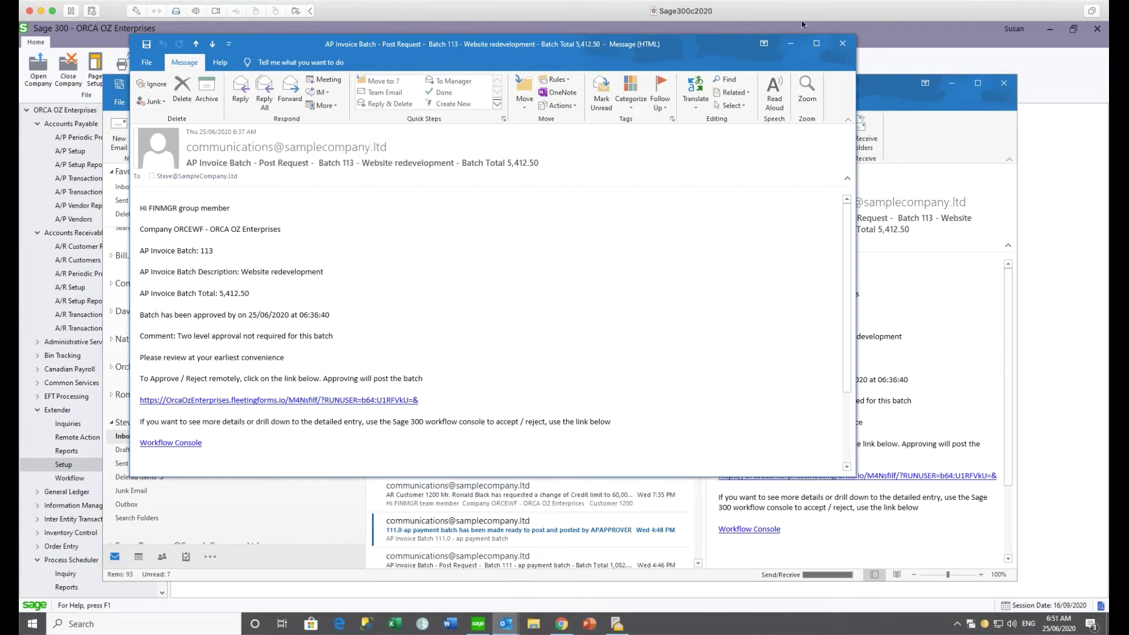
click(791, 47)
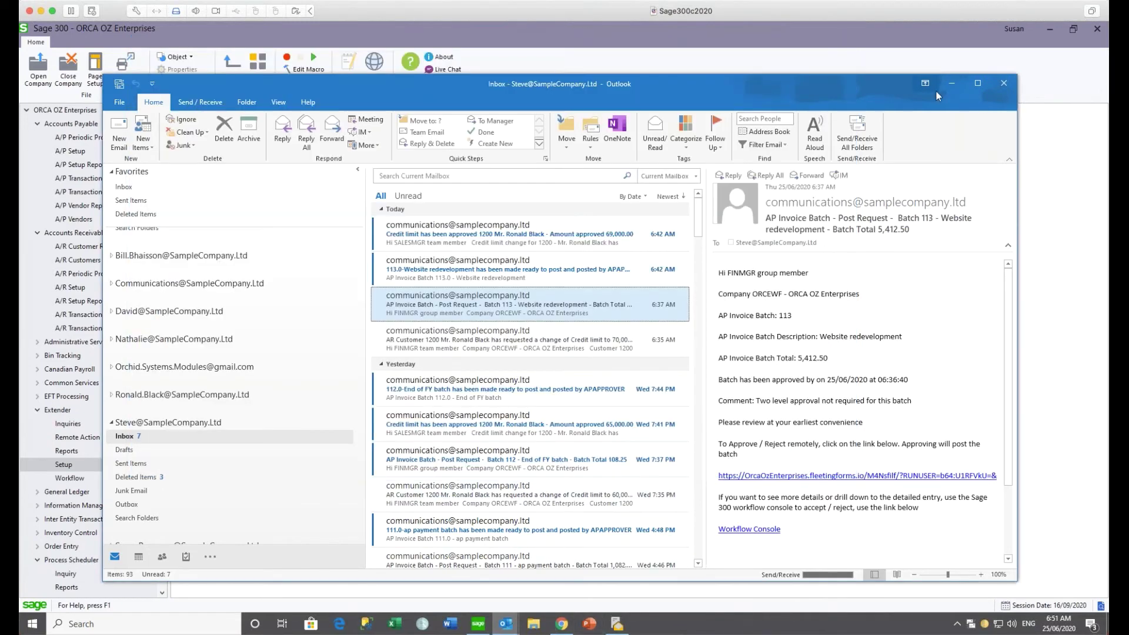
click(952, 86)
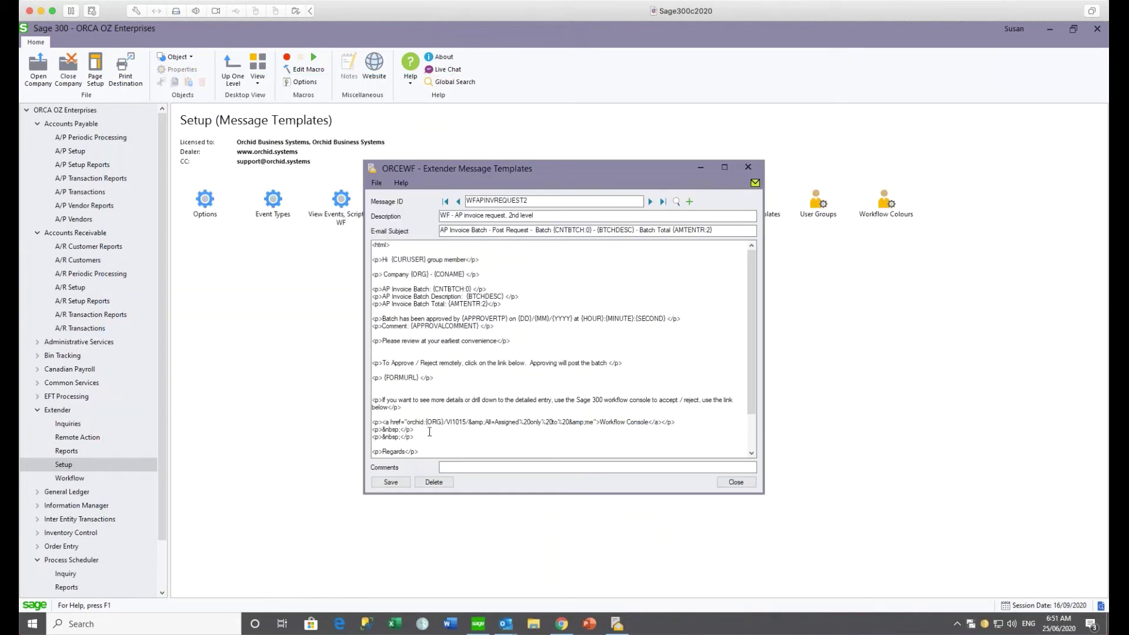
- Review the Workflow Console link lines and the WFAPINVREQUEST2FORM web form body, then close Message Templates
drag(430, 440, 355, 423)
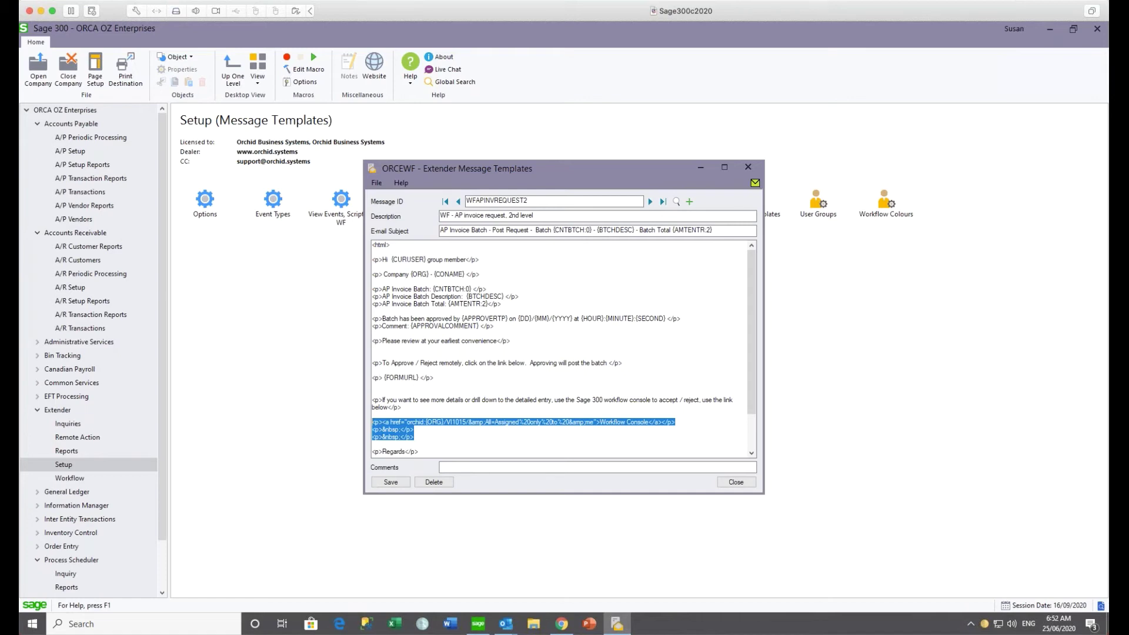
click(650, 202)
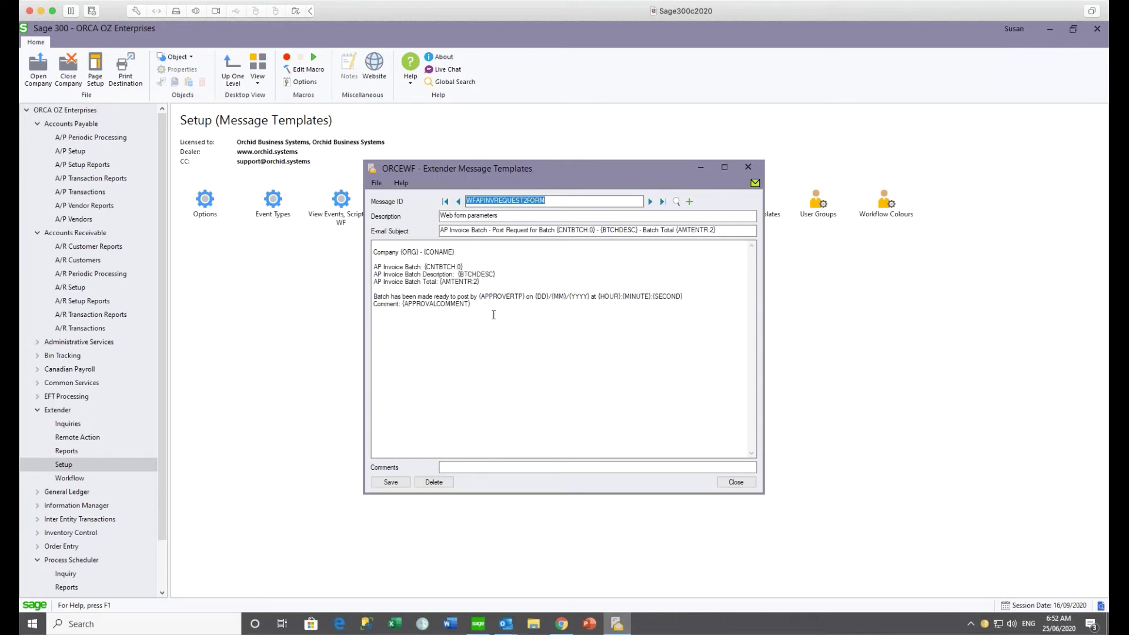
drag(491, 307, 366, 252)
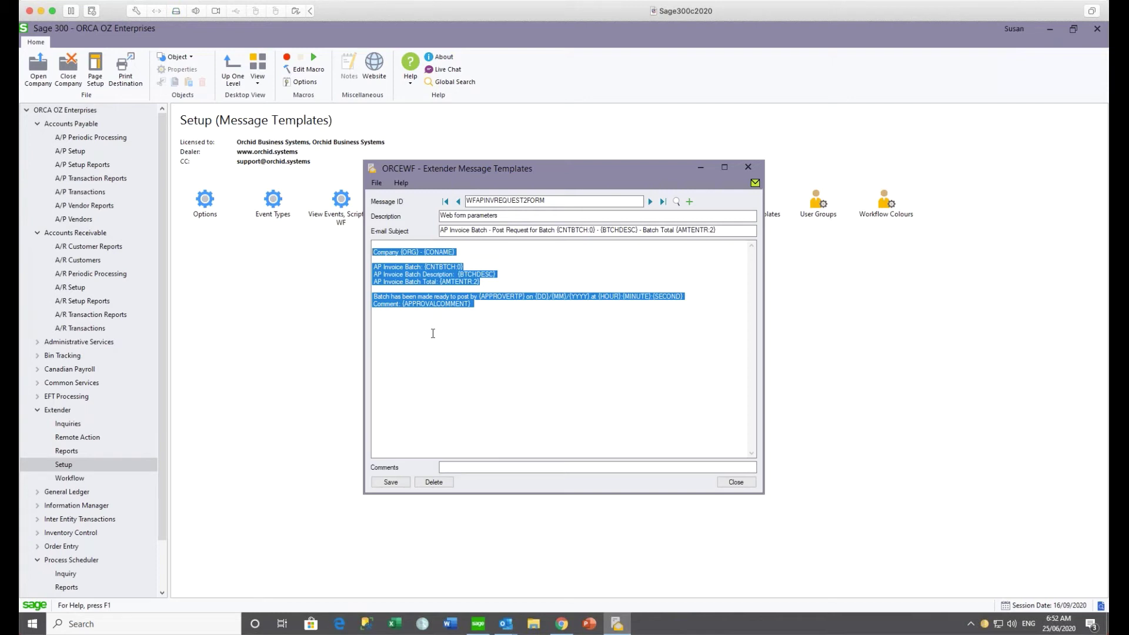
click(748, 170)
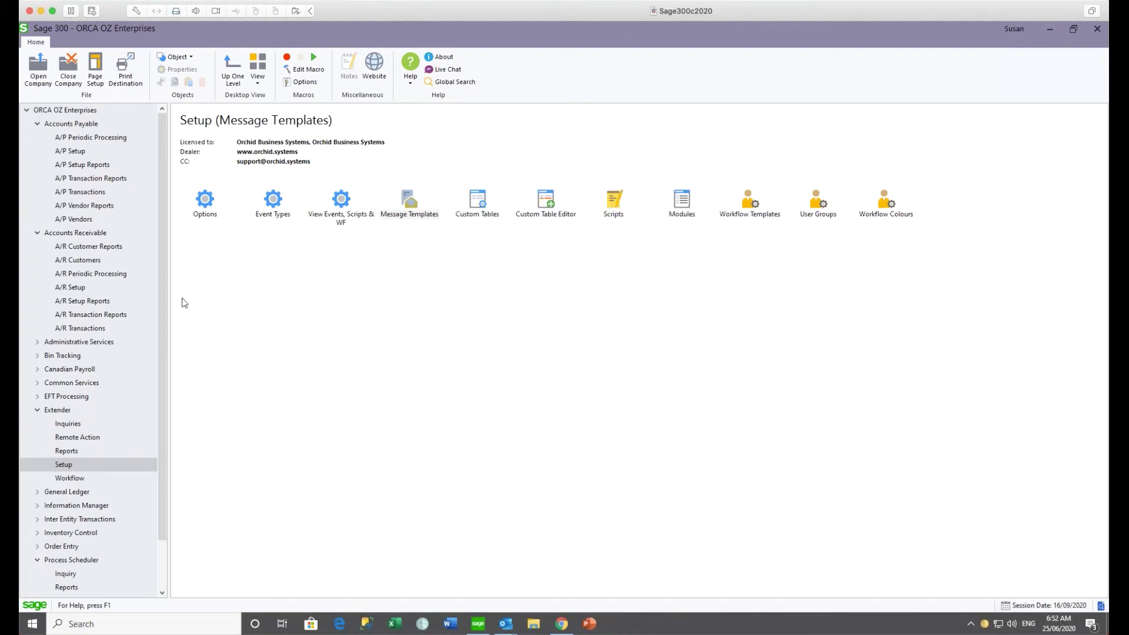
- Open Process Scheduler Schedules and load the 1REMOTEACCESS schedule
click(74, 437)
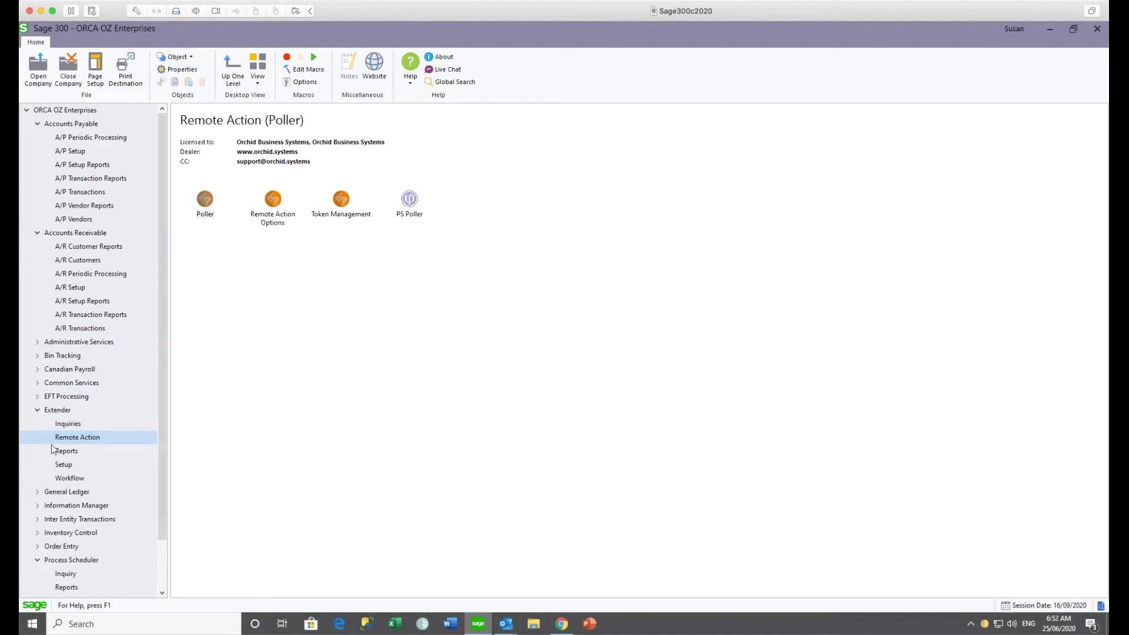
scroll(152, 529, down, 2)
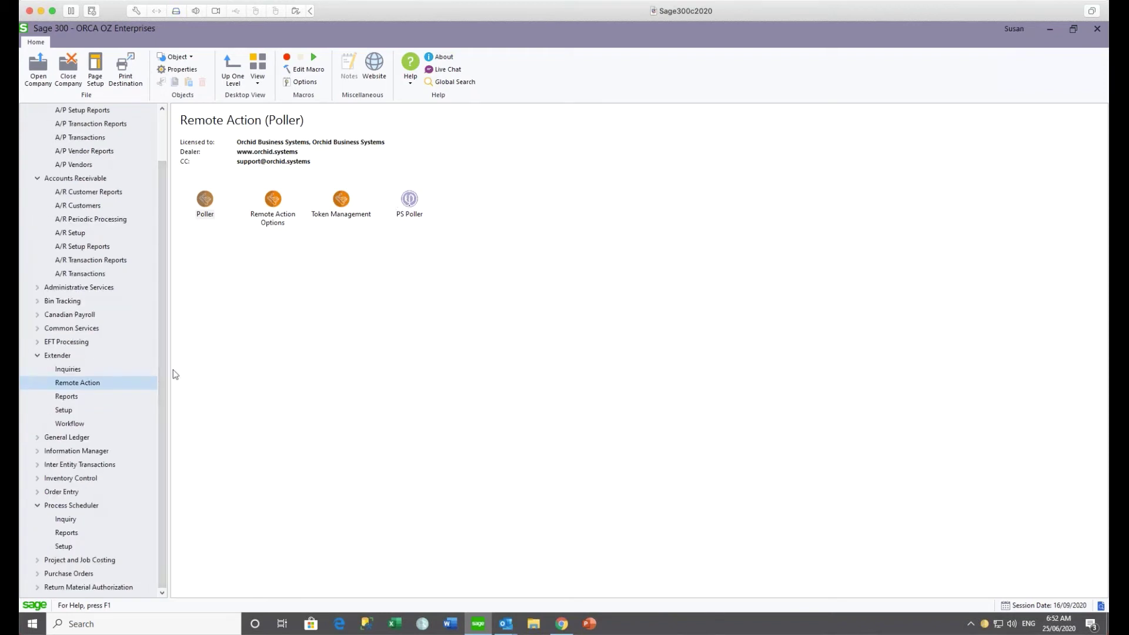
click(66, 549)
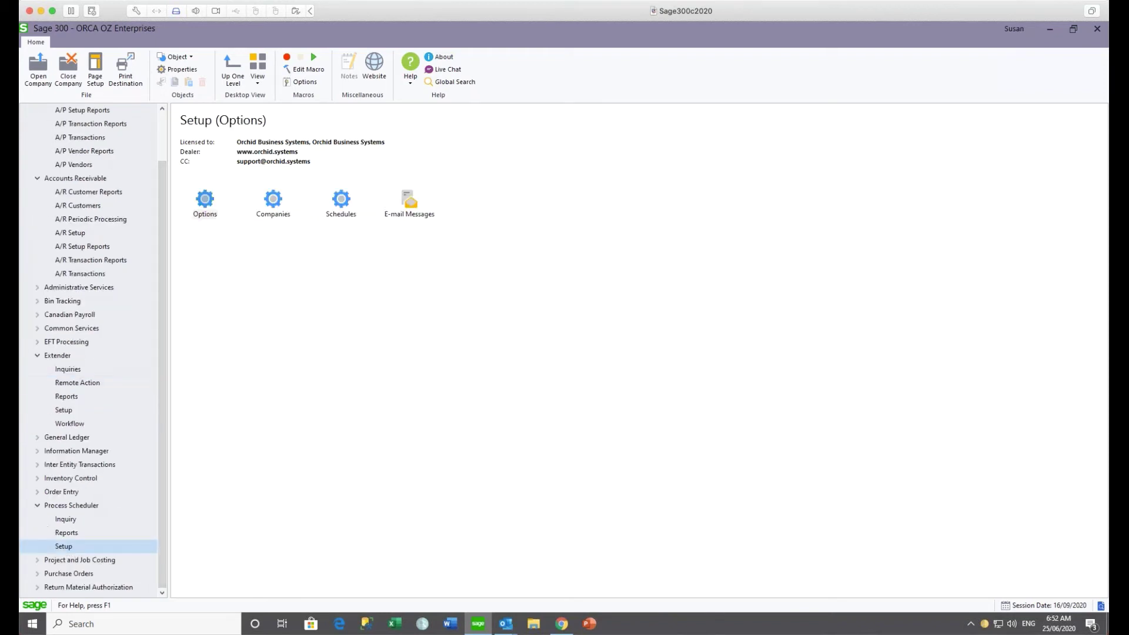
double_click(346, 203)
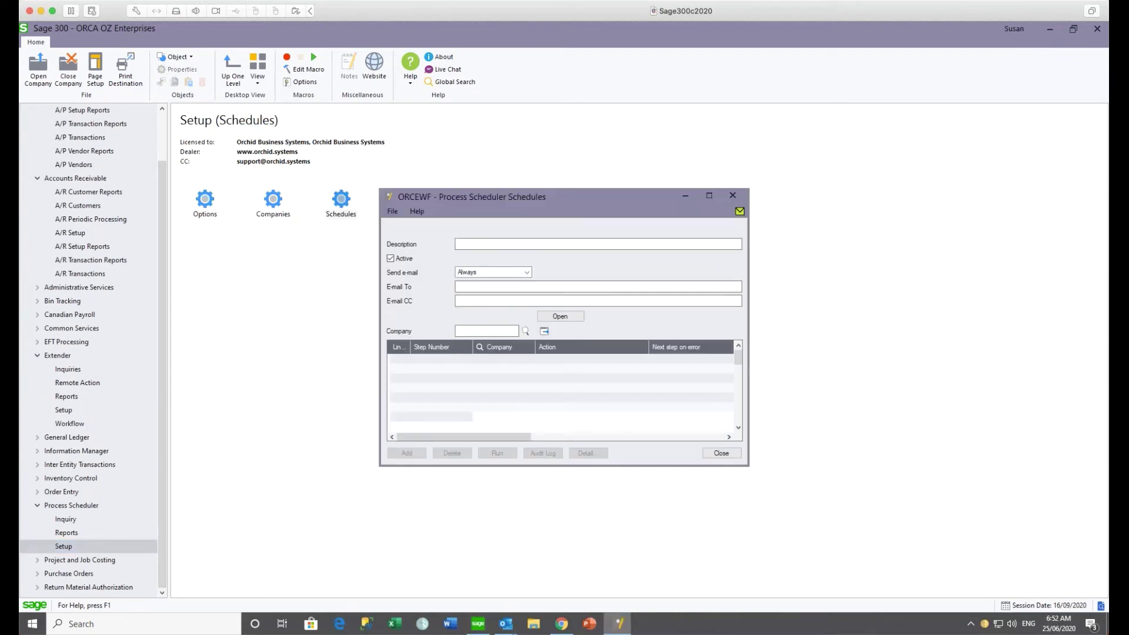
click(591, 230)
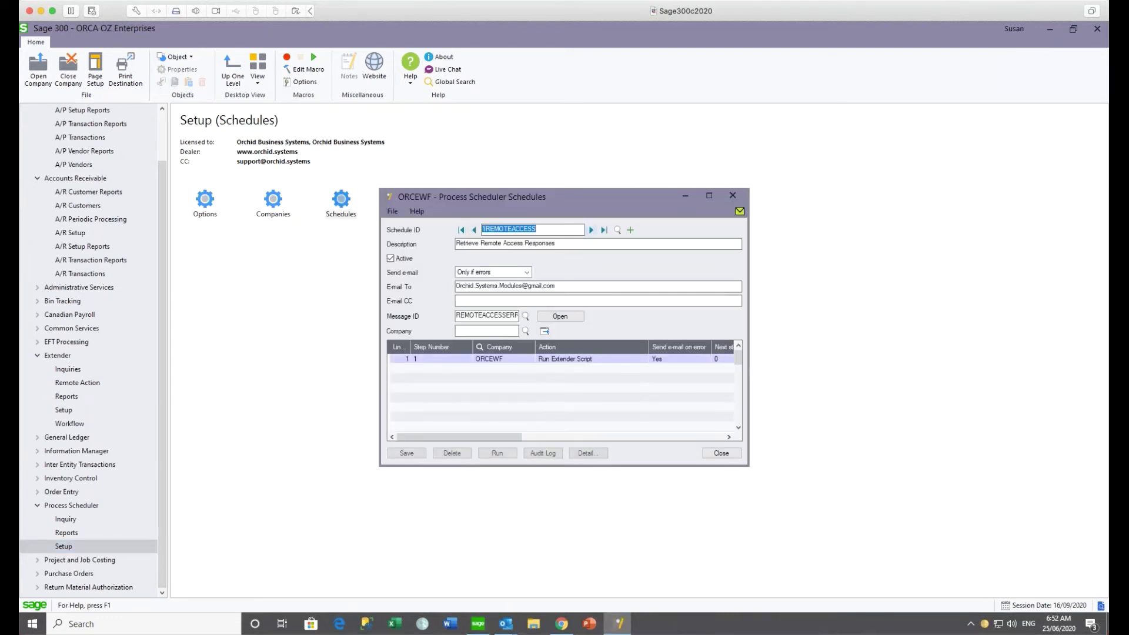
- View step 1's details, highlighting the REMOTEACTION.Poller script, then close them
click(491, 360)
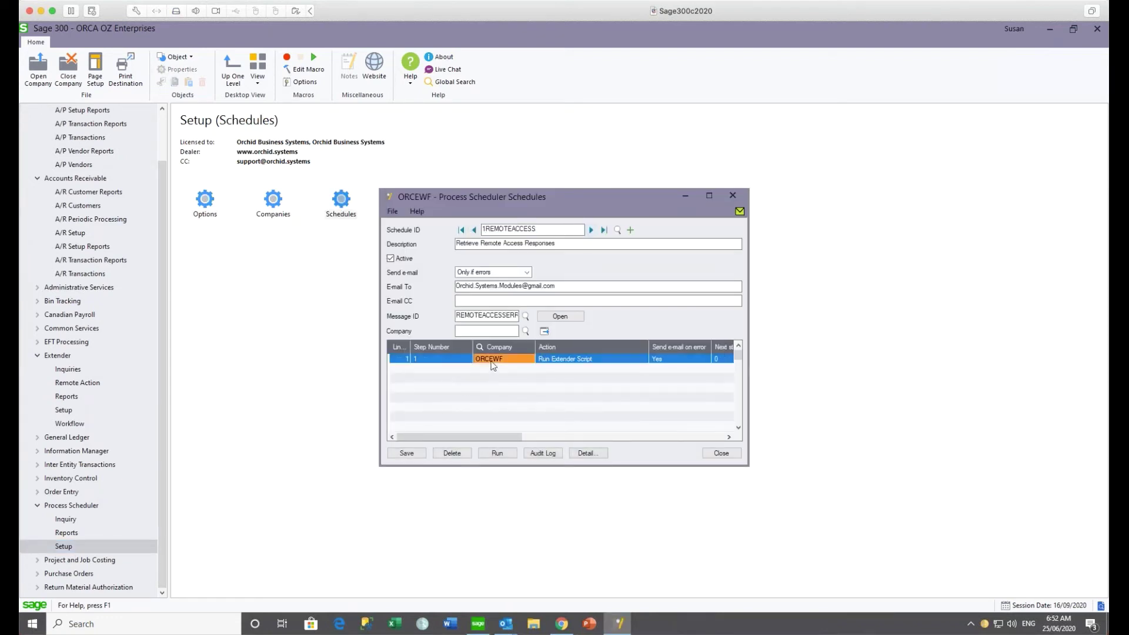
click(588, 454)
drag(535, 278, 439, 267)
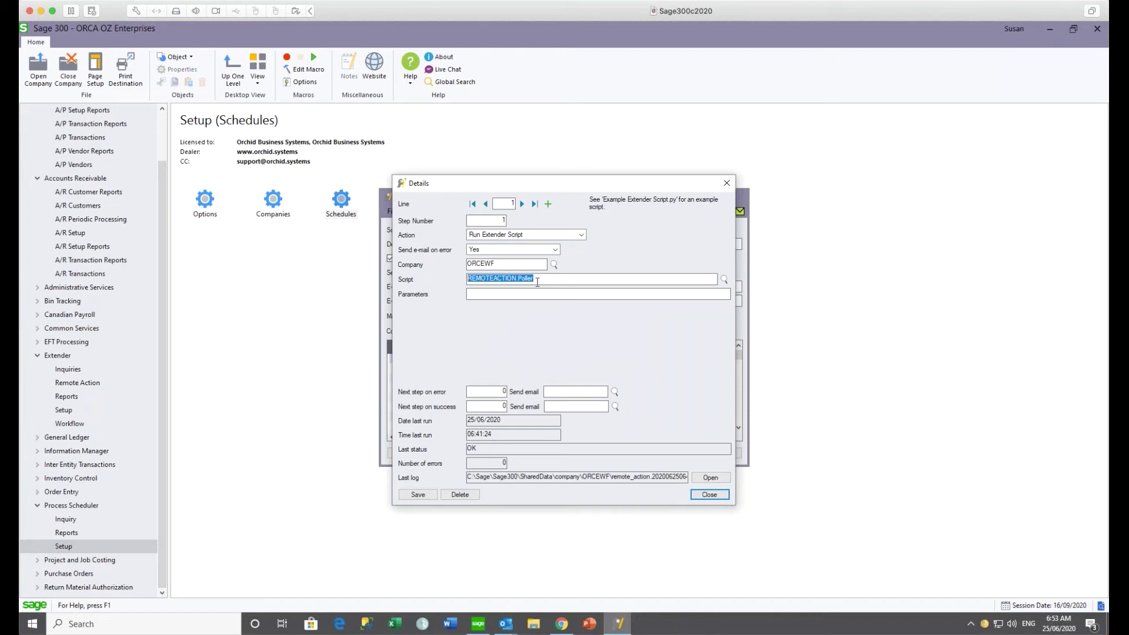
click(727, 183)
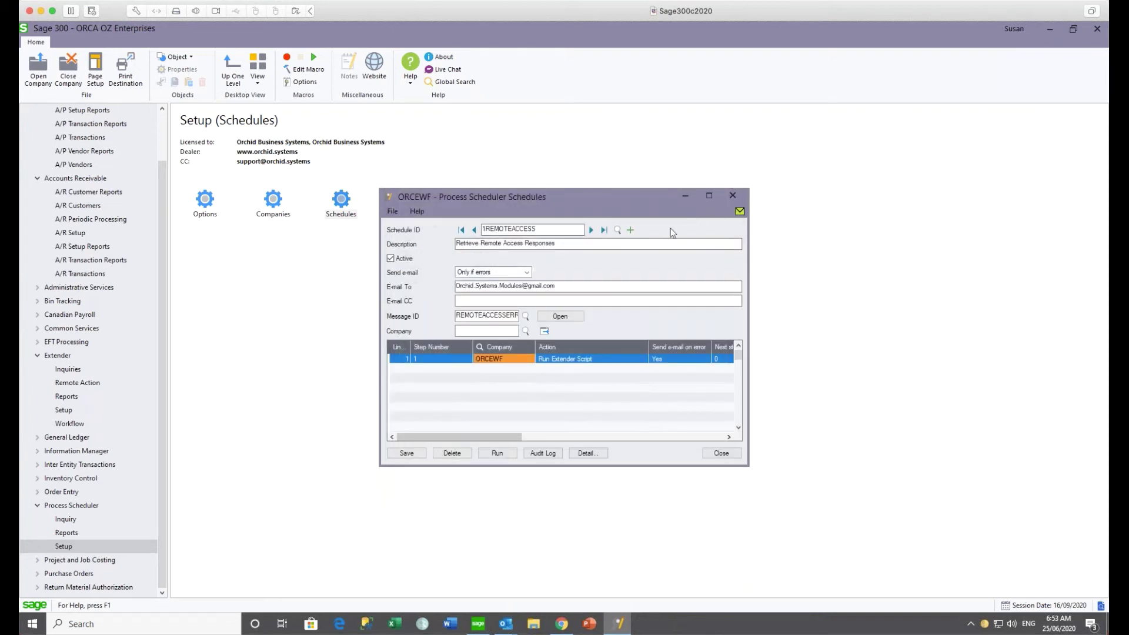
- Open the 1REMOTEACCESS audit log and the 25/06/2020 run's log file
click(542, 454)
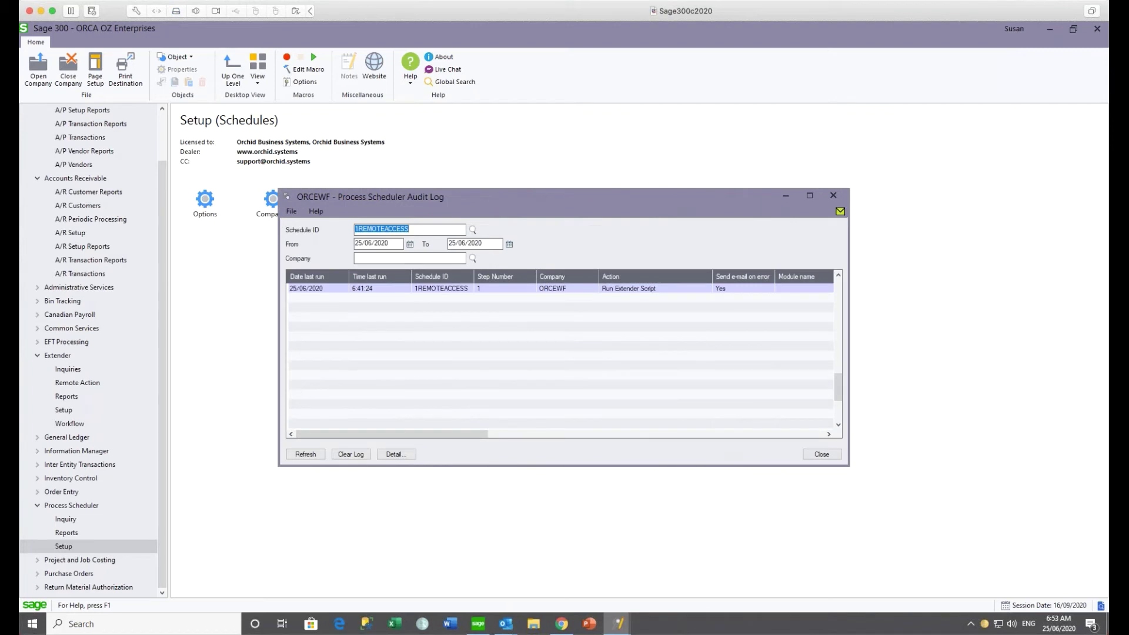
click(479, 288)
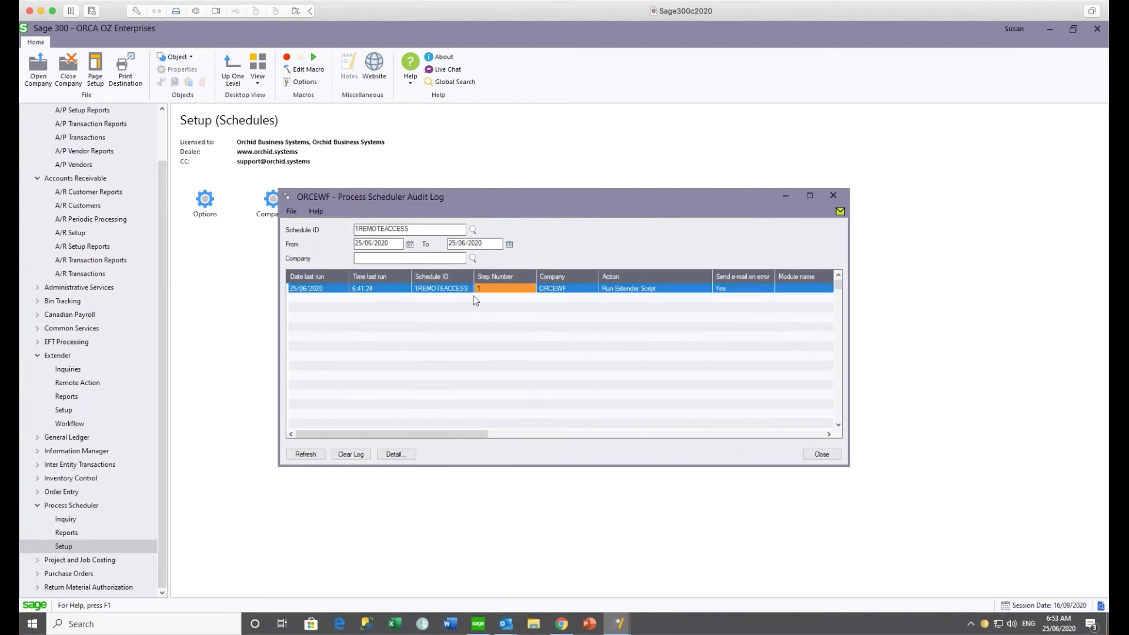
drag(439, 435, 798, 459)
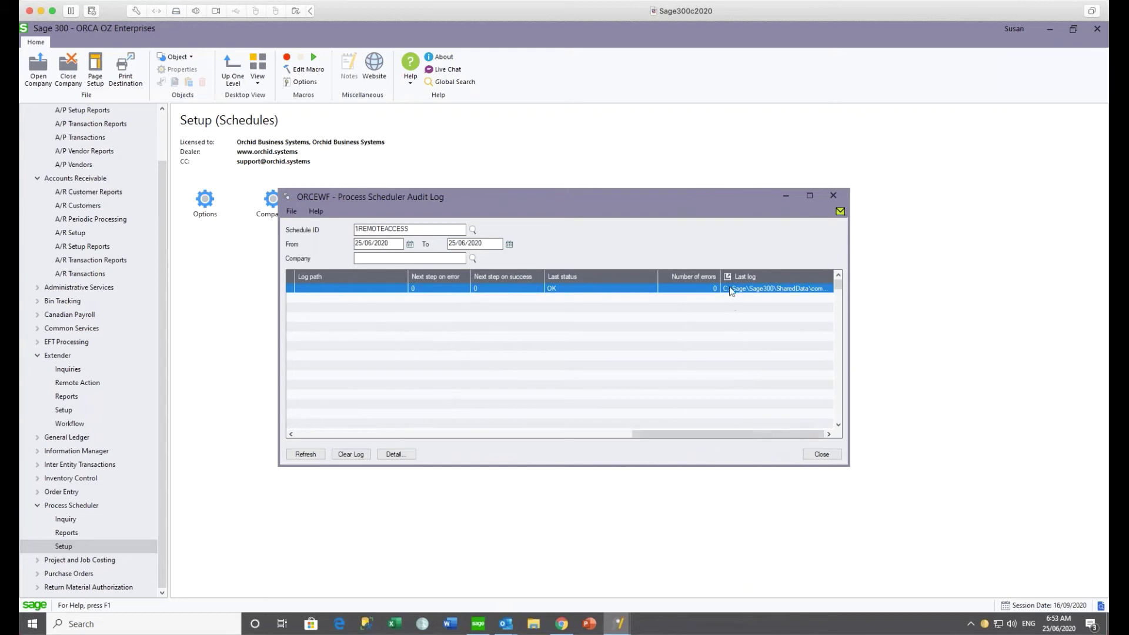
double_click(751, 288)
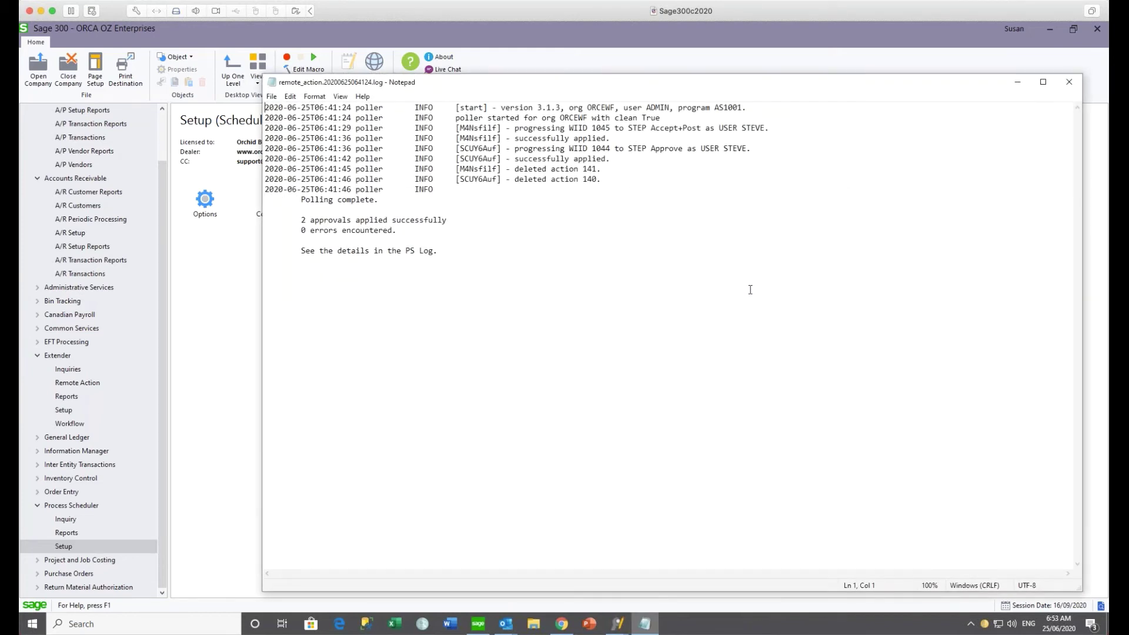
- Highlight the progressed workflow IDs 1045 and 1044 in the poller log
drag(590, 128, 616, 148)
- Close Notepad, set the audit log From date to 25/06/2000, and select the ERR run with 1 error
click(1066, 82)
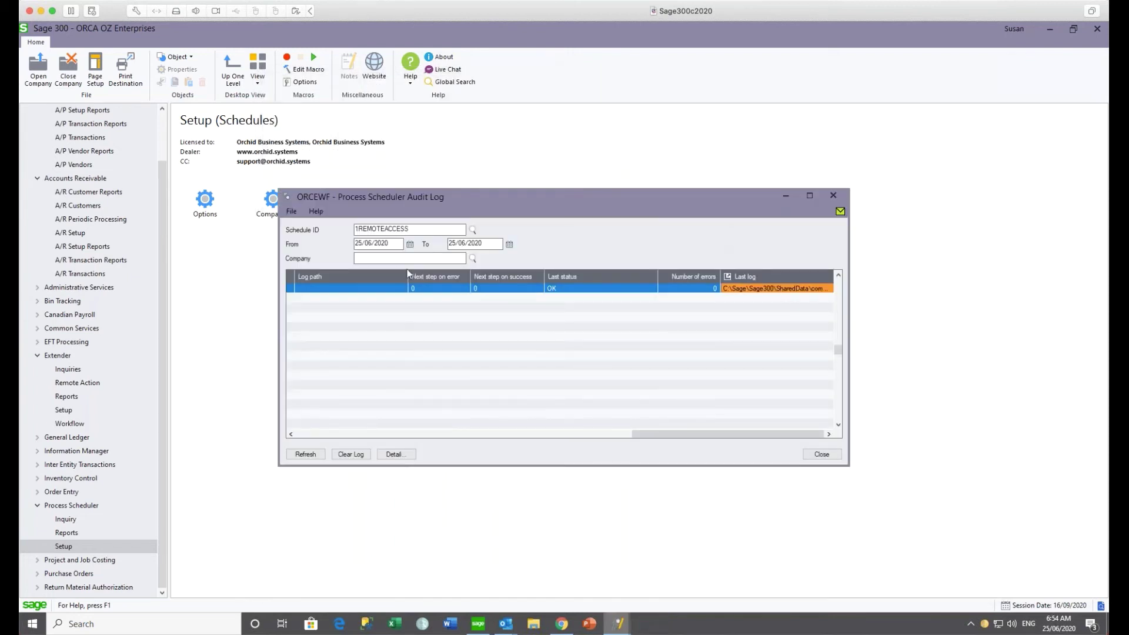
click(398, 246)
key(BackSpace)
key(BackSpace)
text(00)
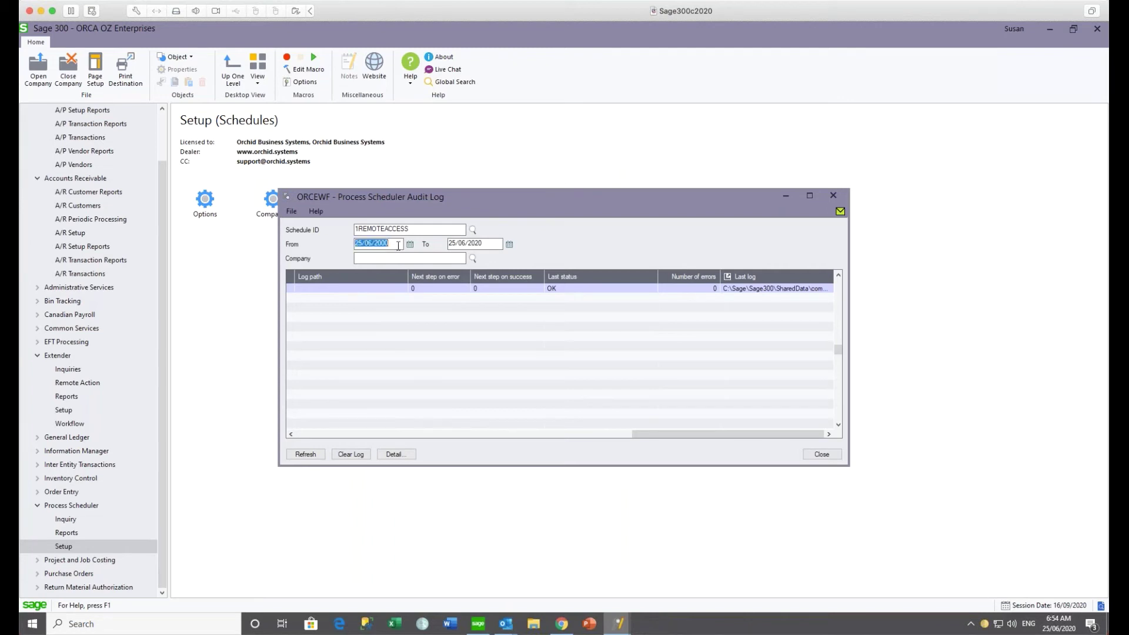
key(Tab)
click(642, 436)
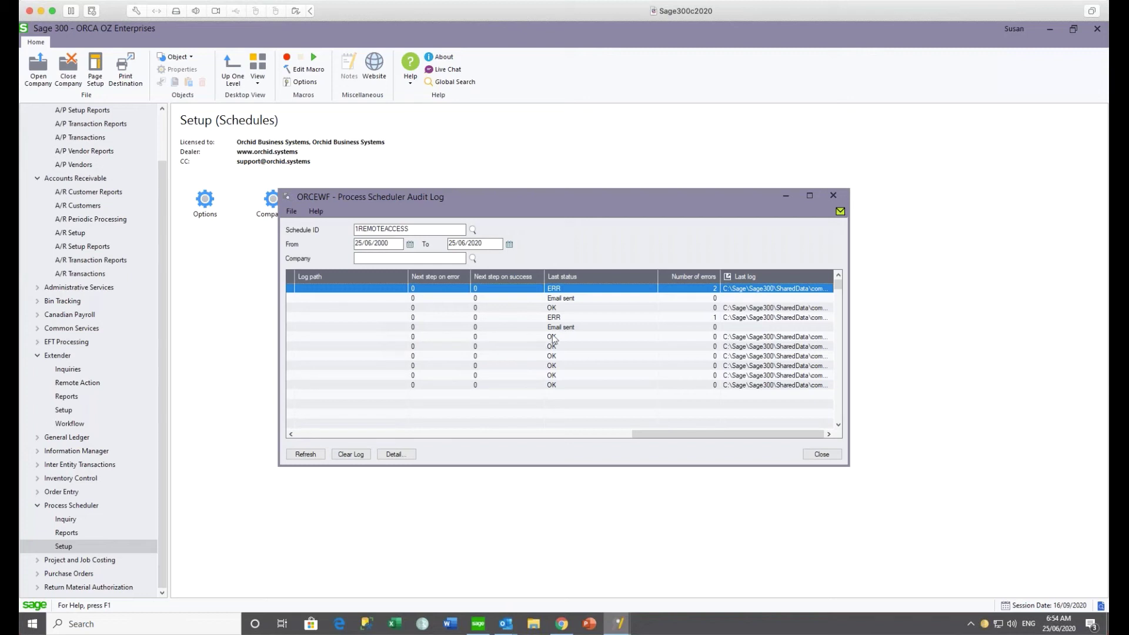
click(562, 319)
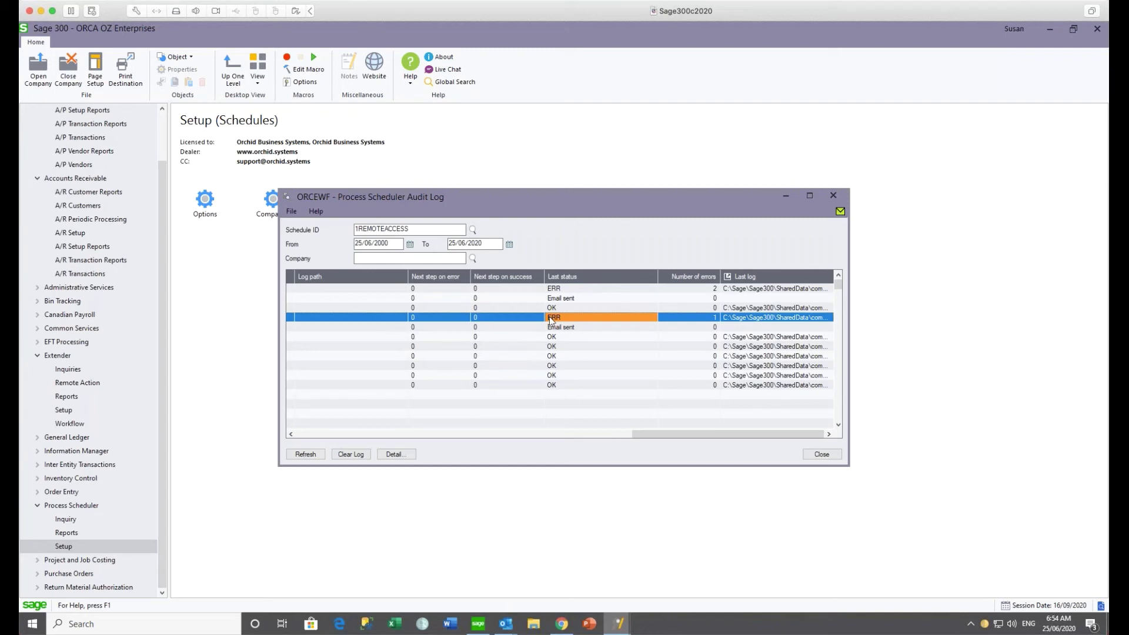
- Open the failed run's log, pointing out the cleanup of 3 forms and the traceback's failing line
double_click(788, 318)
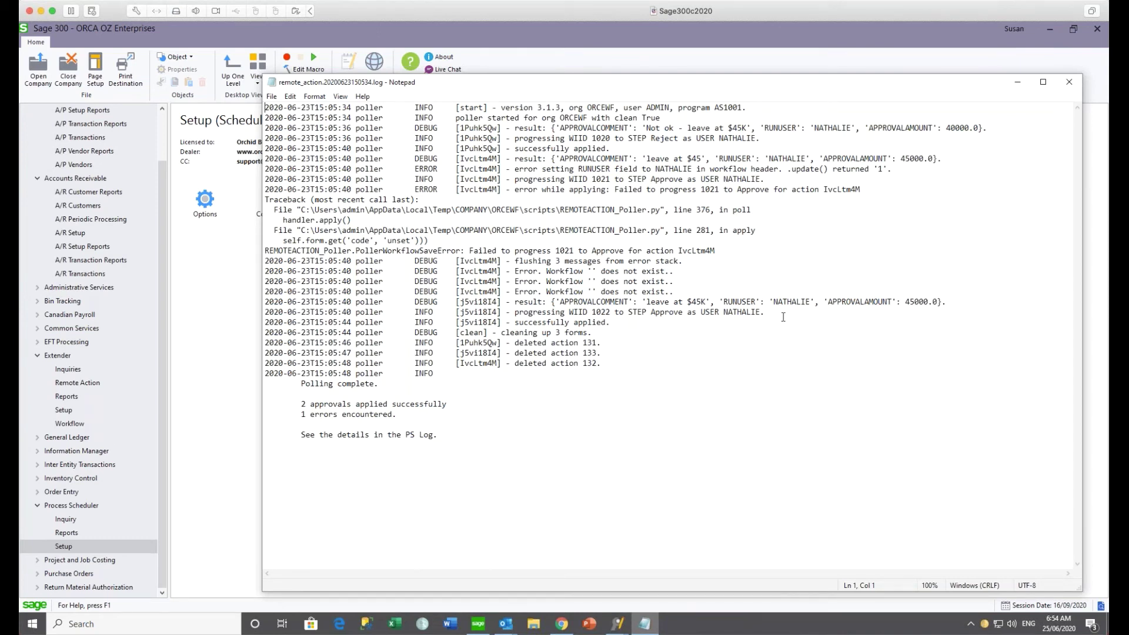
click(646, 330)
click(767, 236)
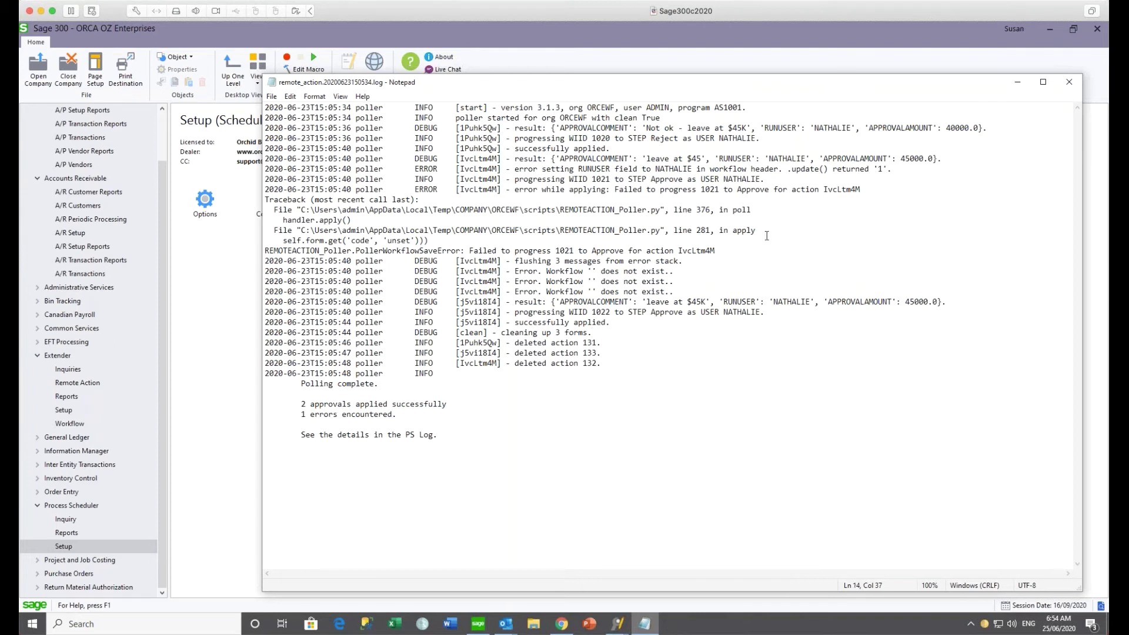